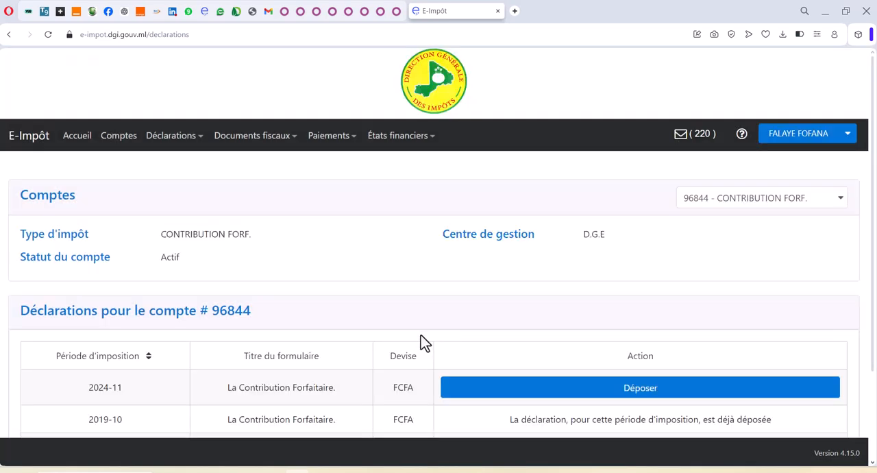
Step: Open the Contribution Forfaitaire declaration for the 2024-11 tax period for filing
scroll(470, 373, "down", 2)
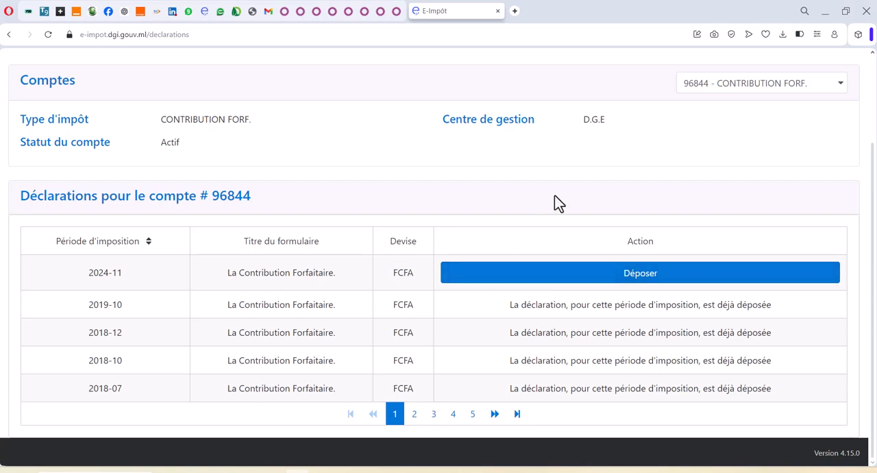
scroll(535, 204, "up", 2)
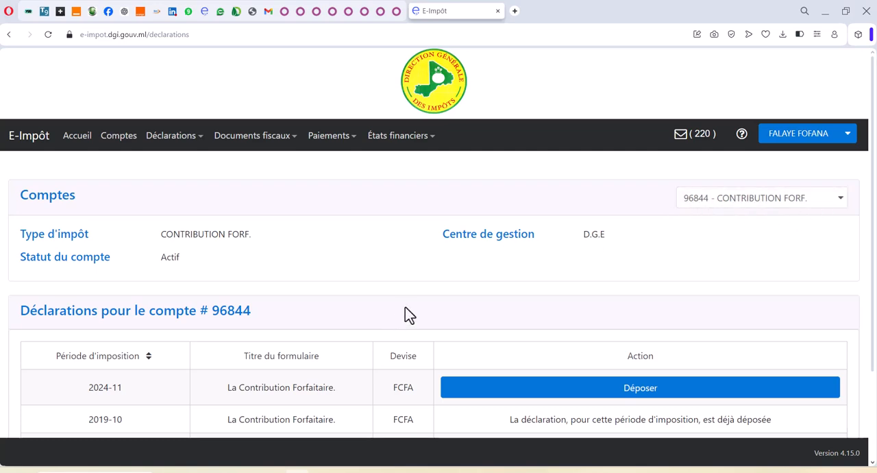
scroll(442, 315, "down", 2)
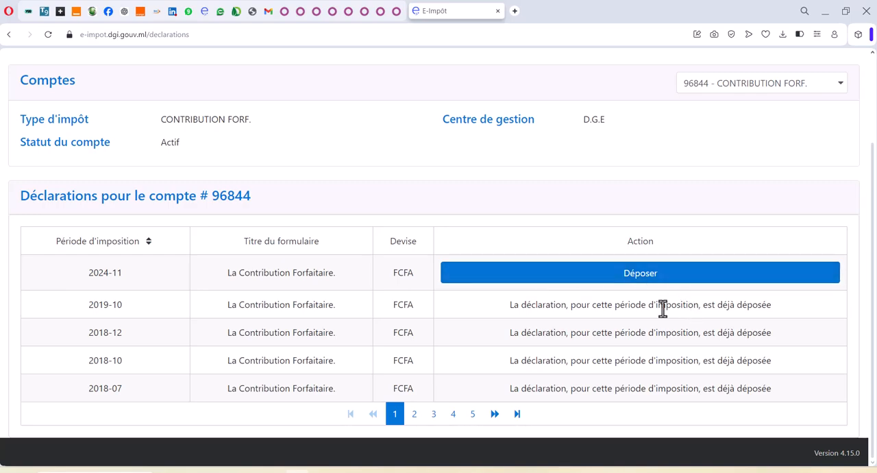
left_click(644, 281)
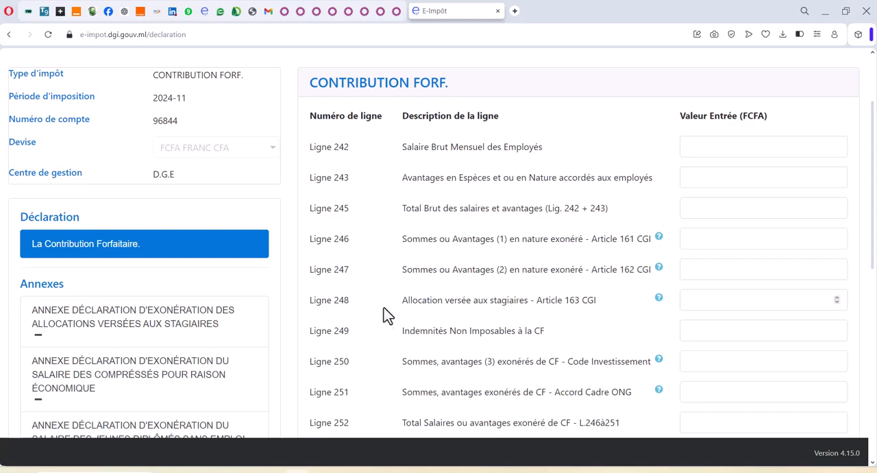
Step: Look over the declaration's lines, annexes and CSV upload section, and select the Ligne 242 value field
scroll(128, 323, "down", 5)
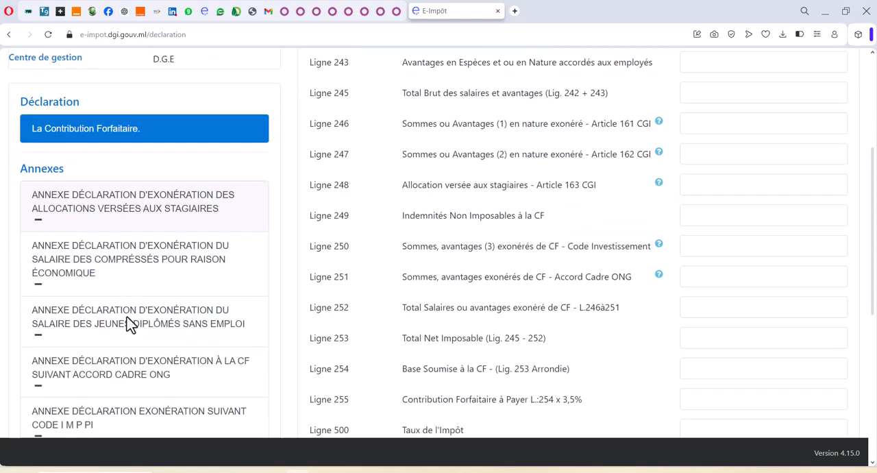
scroll(127, 318, "down", 3)
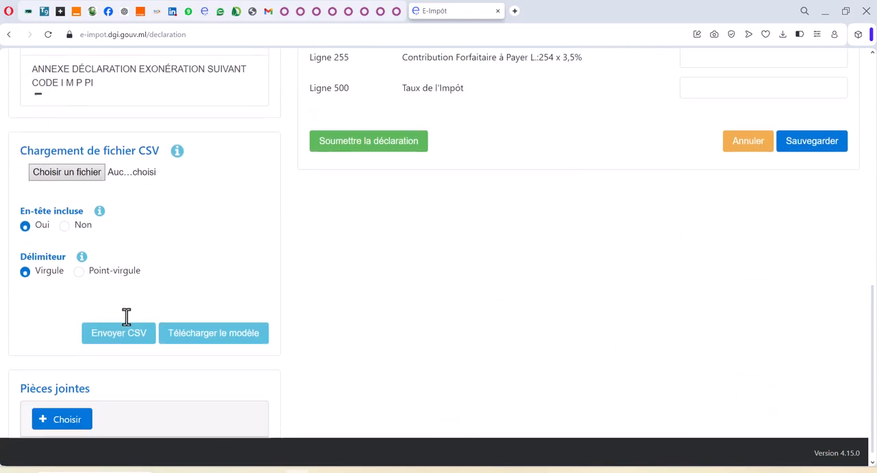
scroll(128, 318, "up", 8)
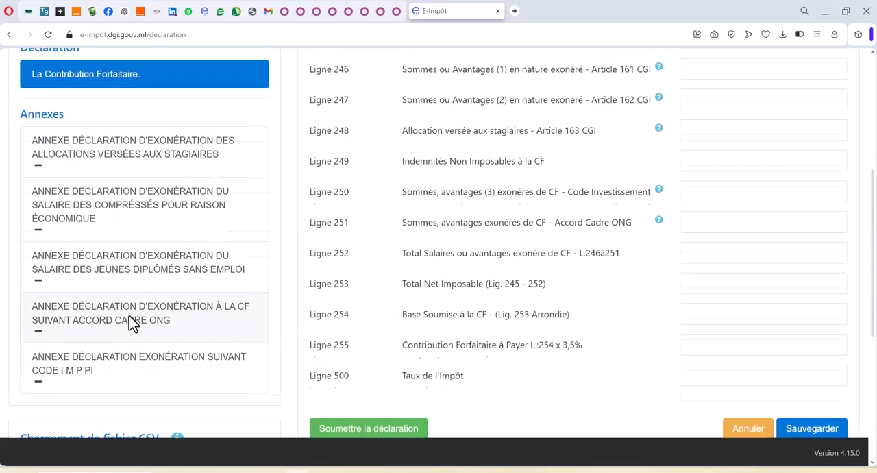
scroll(132, 322, "up", 3)
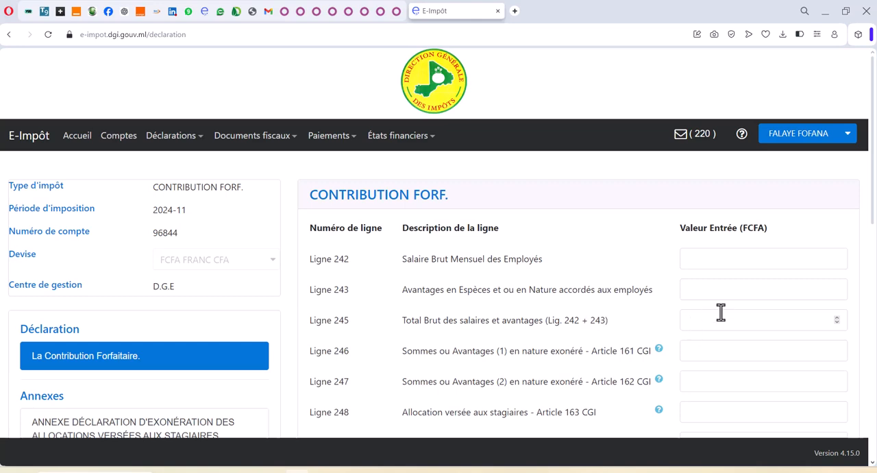
left_click(682, 261)
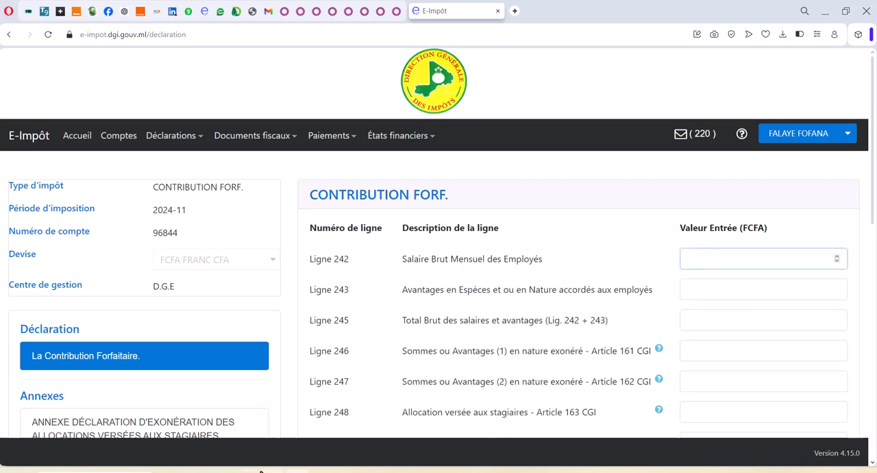
Step: Switch to File Explorer and open the workbook "2. Etat Global PHARMA+OCT 24 corrigeINPS.xlsx" in Excel
left_click(221, 472)
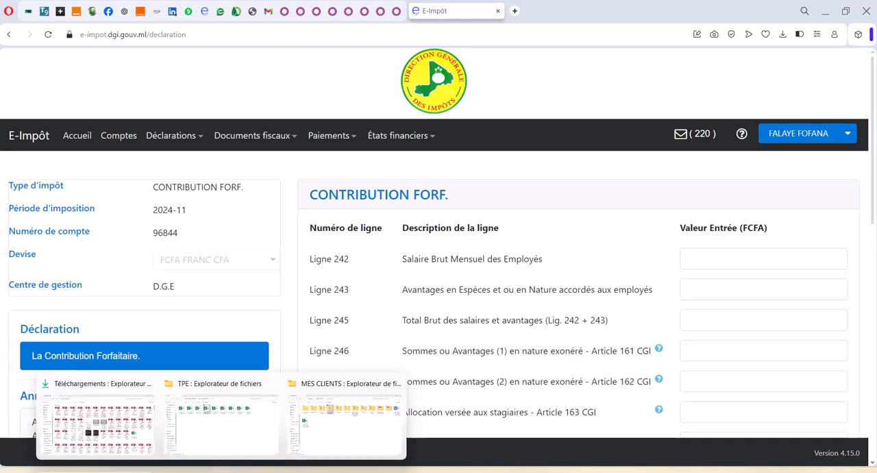
left_click(214, 415)
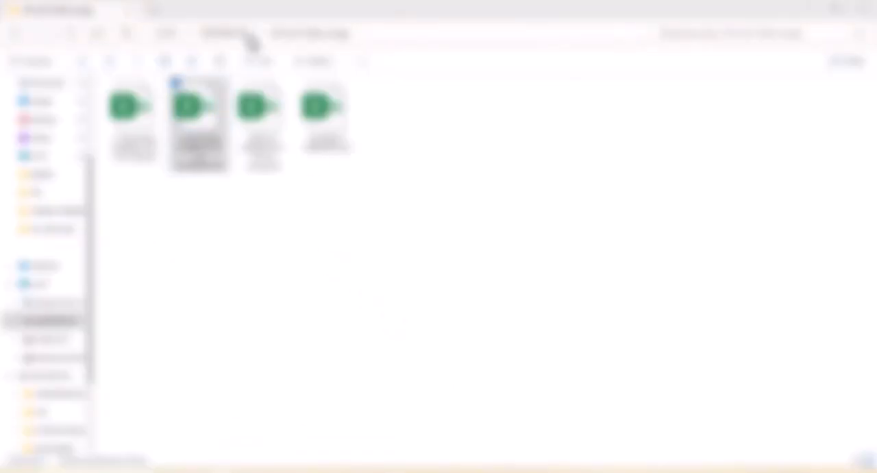
left_click(197, 164)
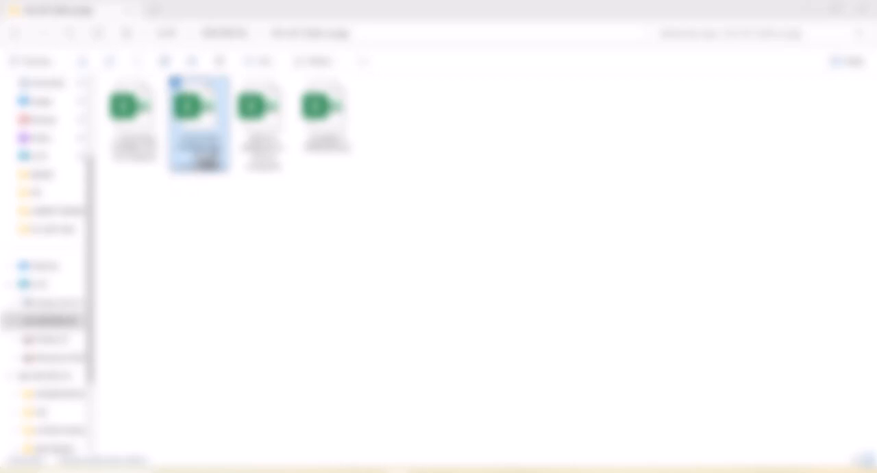
double_click(208, 163)
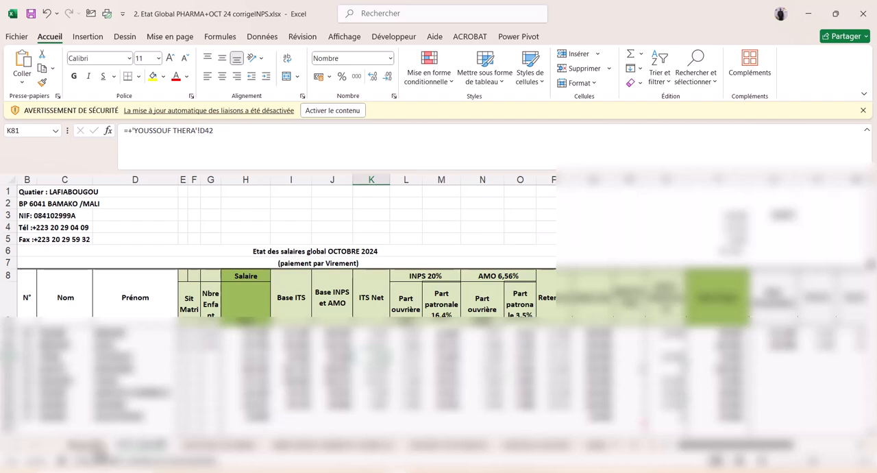
Step: Go to the sheet containing the CHARGES FISCALES table and enable the workbook's blocked content
left_click(92, 447)
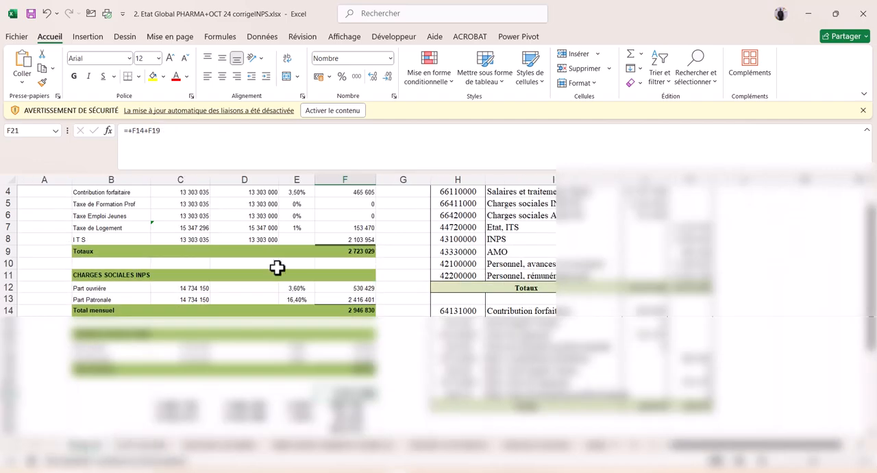
scroll(279, 261, "up", 1)
left_click(335, 111)
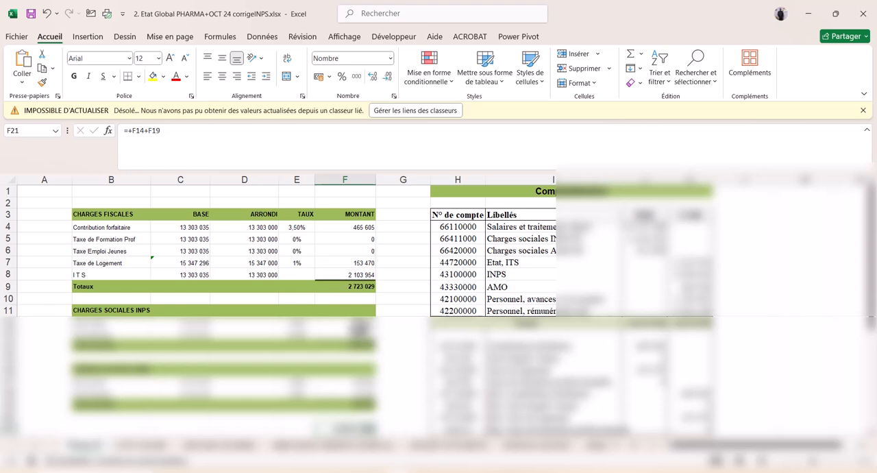
left_click(704, 295)
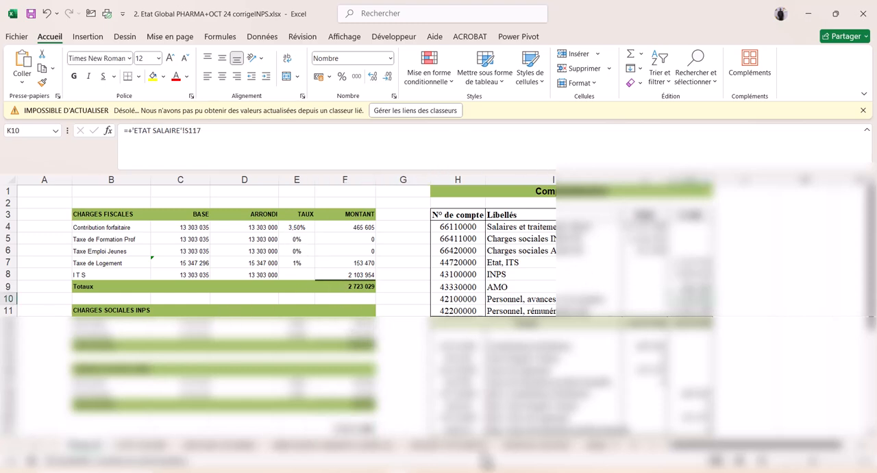
Step: Fill the whole CHARGES FISCALES table, from its header row to its Totaux row, with light orange
left_click(853, 462)
left_click(854, 463)
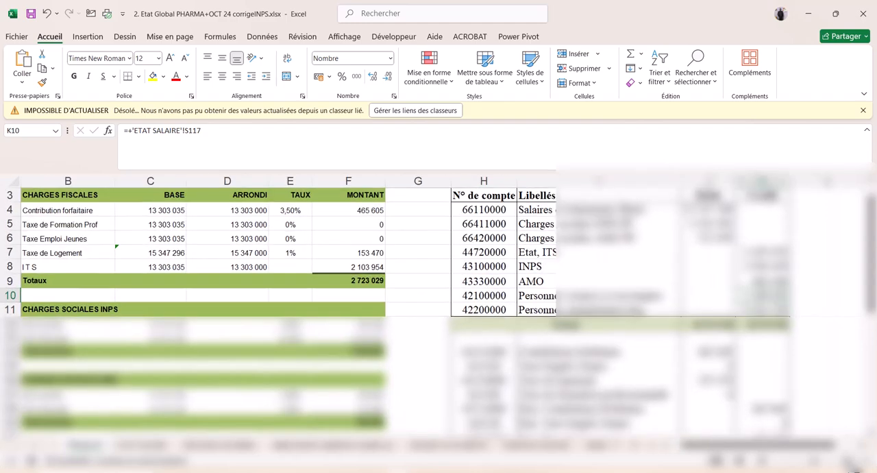
left_click(853, 463)
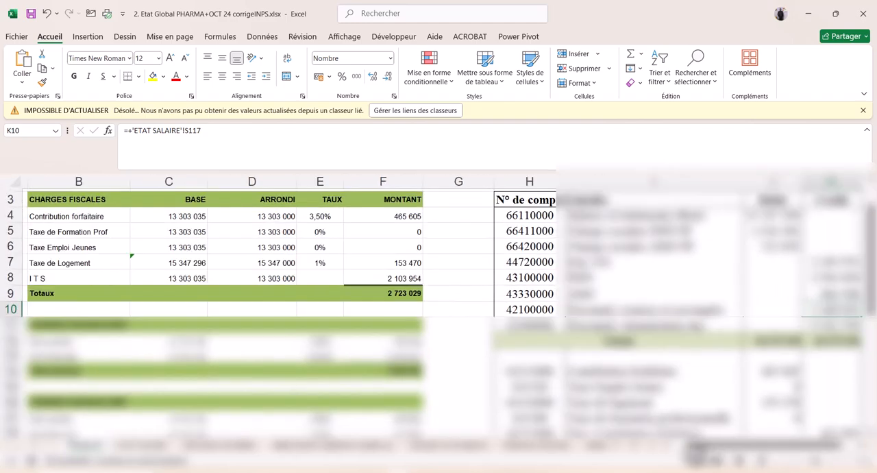
left_click(668, 448)
scroll(512, 344, "up", 1)
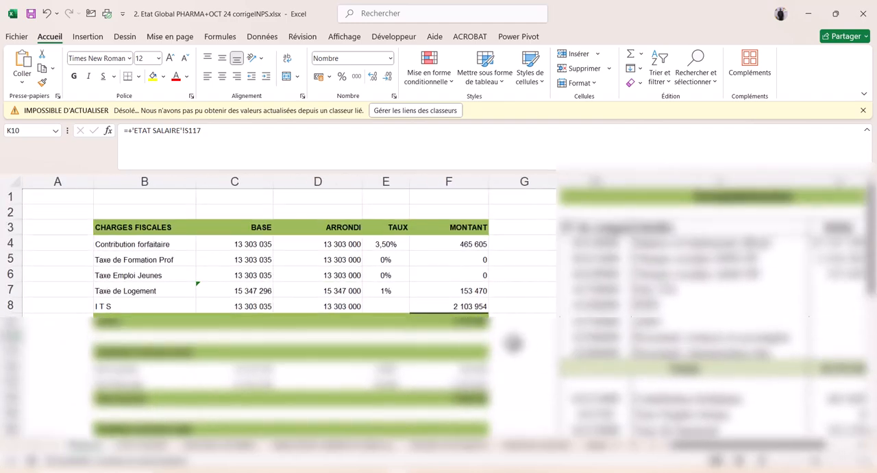
left_click_drag(103, 221, 479, 312)
left_click(152, 76)
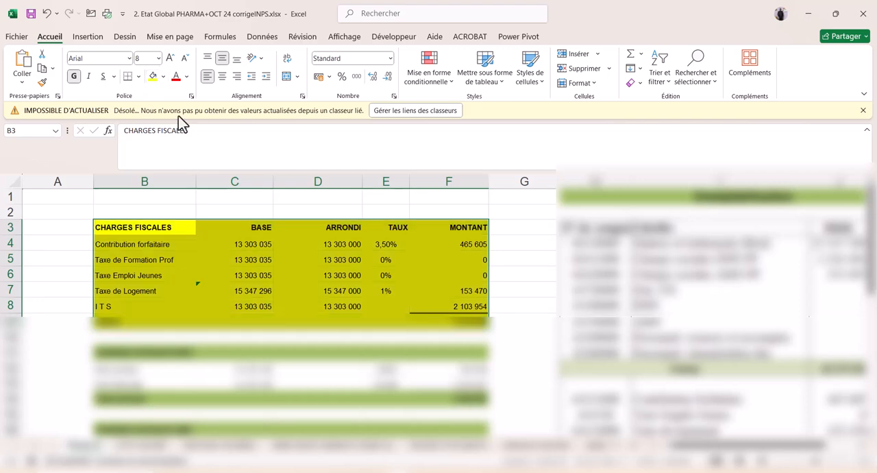
left_click(163, 76)
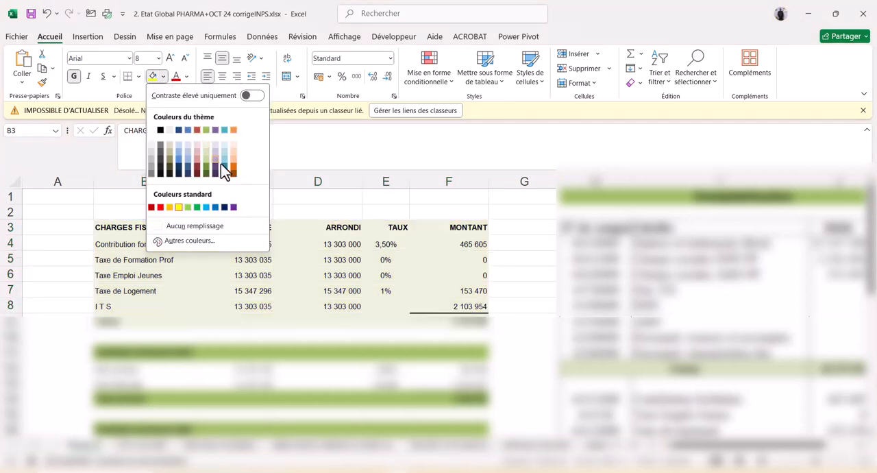
left_click(229, 161)
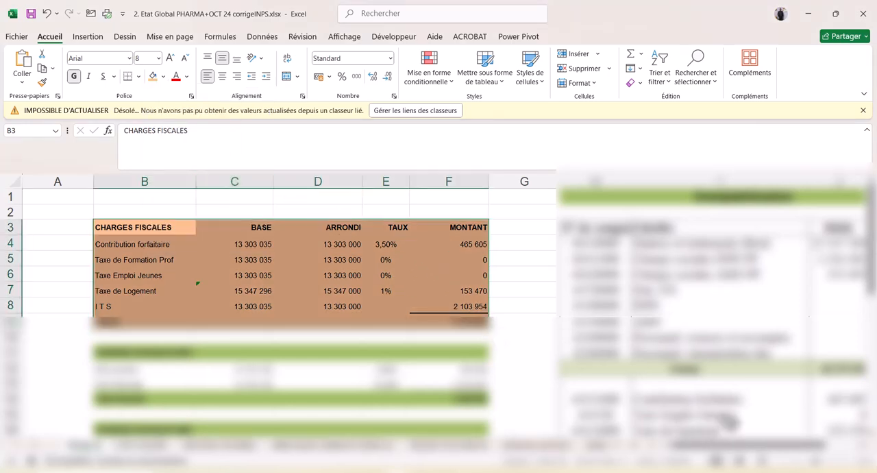
Step: Examine the CHARGES FISCALES rows one by one, from Contribution forfaitaire to ITS, ending back on Contribution forfaitaire
left_click(845, 460)
left_click(846, 460)
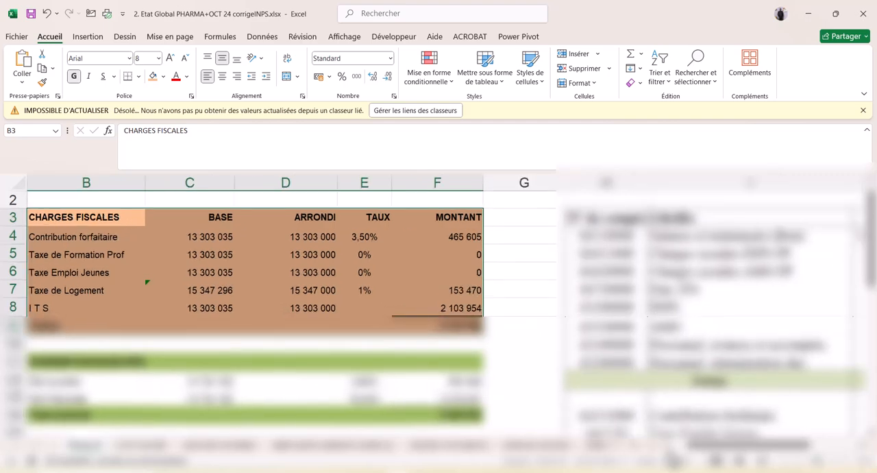
left_click(669, 445)
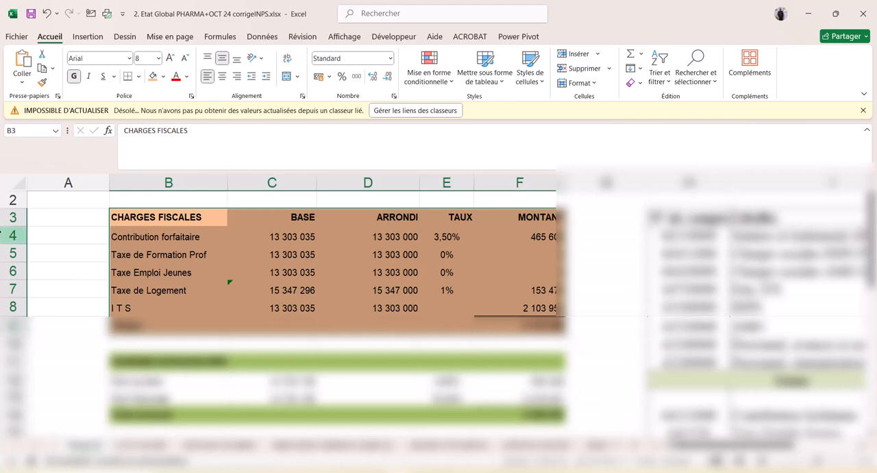
left_click(5, 235)
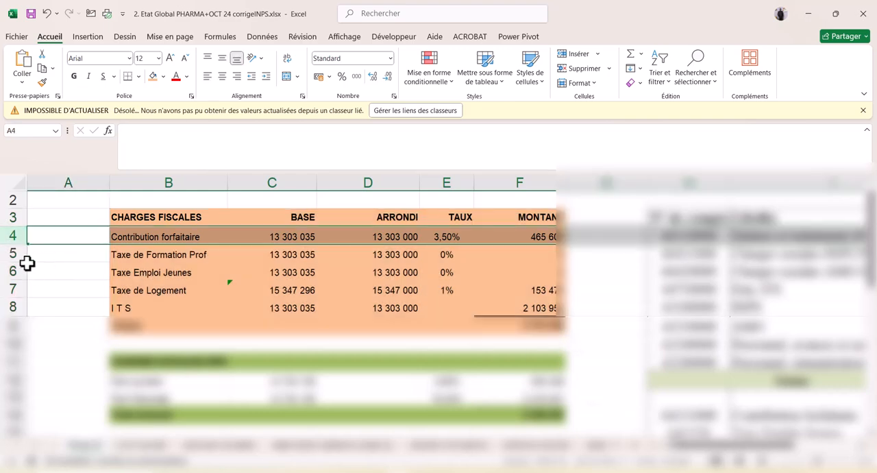
left_click(4, 254)
left_click(13, 290)
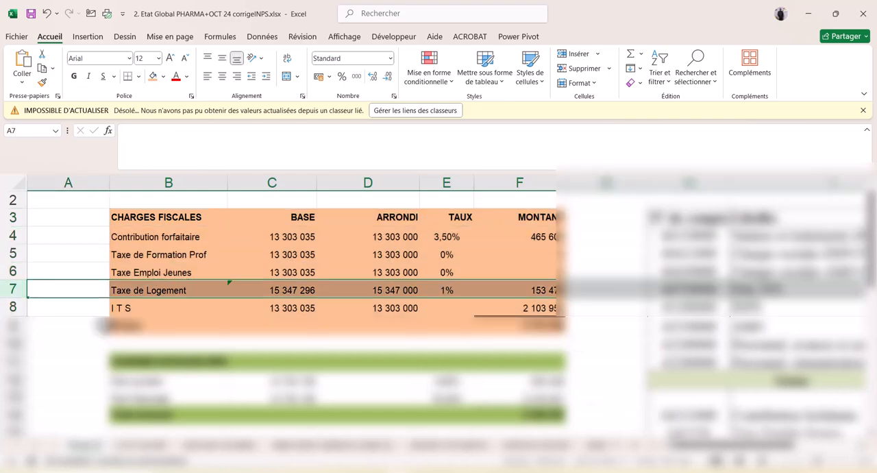
left_click(12, 307)
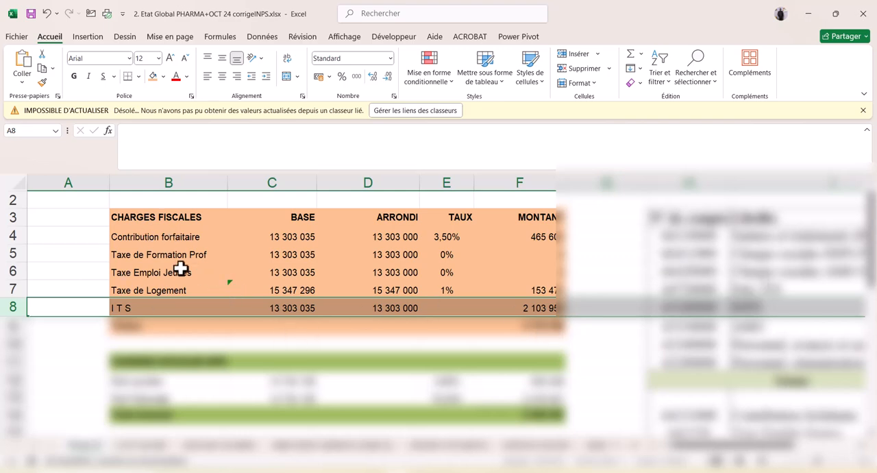
left_click(5, 235)
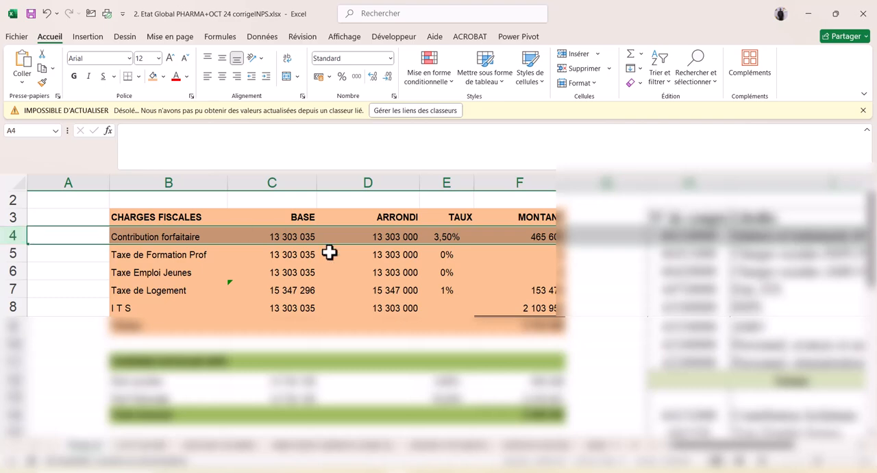
Step: Switch back to the E-Impôt declaration and review its lines from Ligne 242 to Ligne 500
left_click(274, 470)
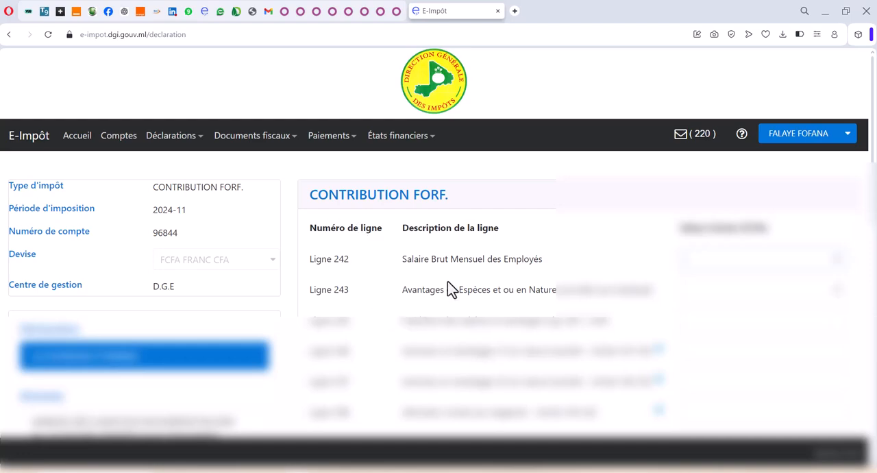
scroll(448, 287, "down", 3)
scroll(479, 310, "down", 5)
scroll(480, 310, "up", 7)
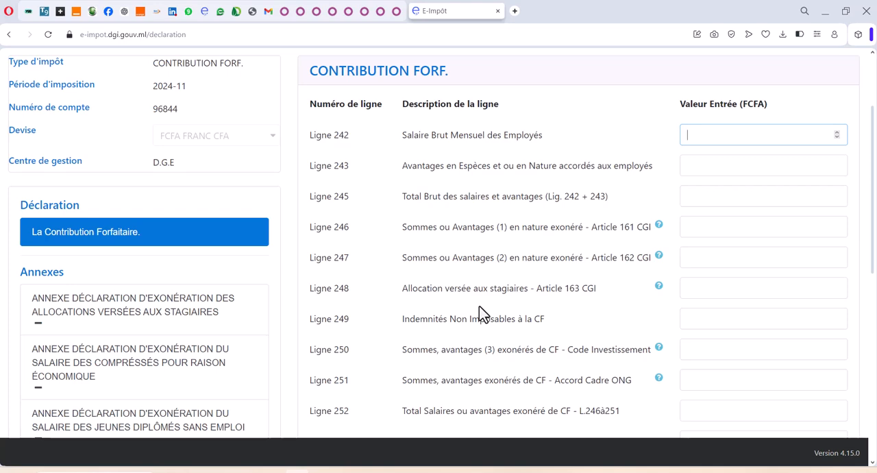
left_click_drag(307, 138, 315, 139)
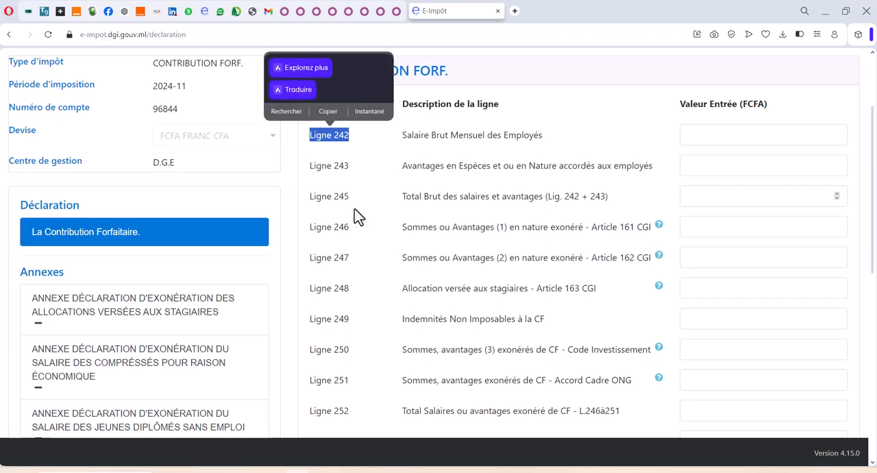
scroll(341, 319, "down", 3)
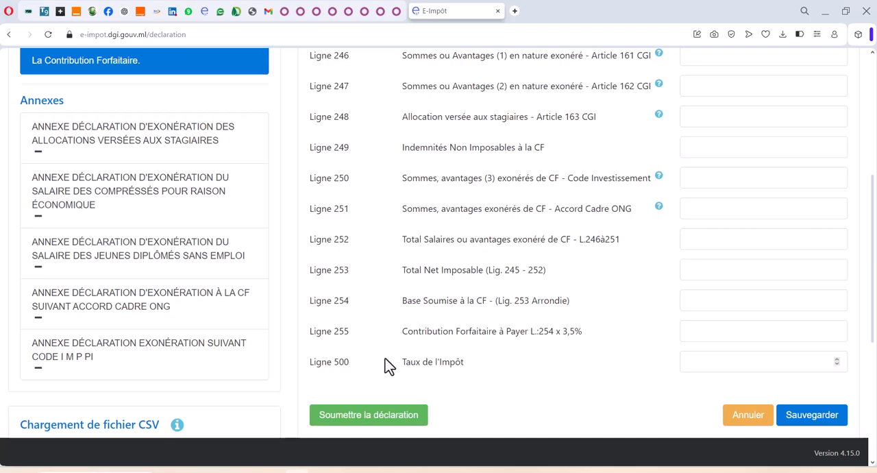
scroll(427, 325, "up", 3)
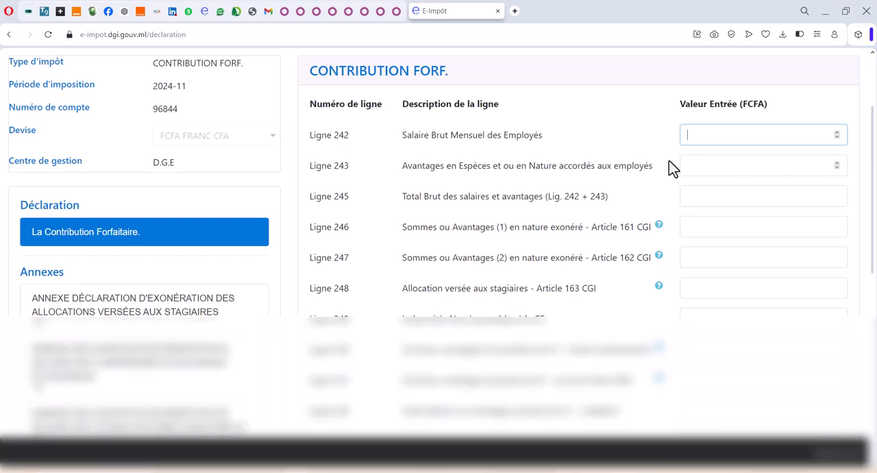
Step: Copy the Salaires et traitements (Brut) debit amount from the Excel workbook into Ligne 242 of the E-Impôt declaration as 15347296
key("alt+Tab")
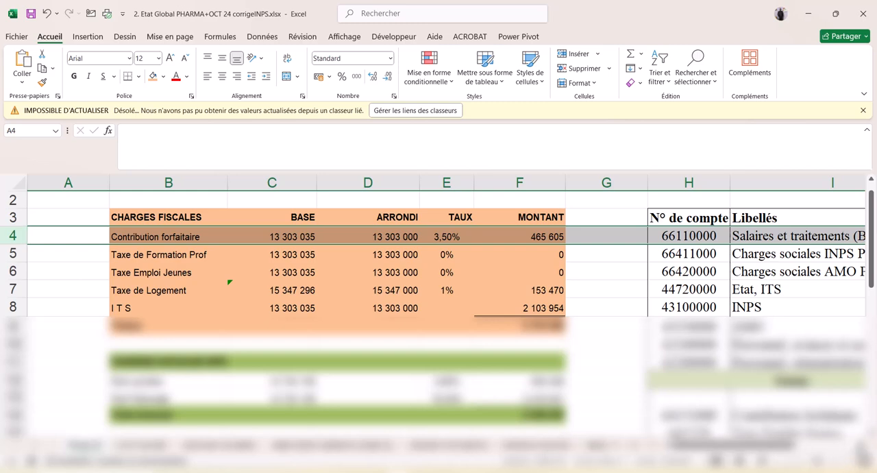
scroll(445, 274, "right", 3)
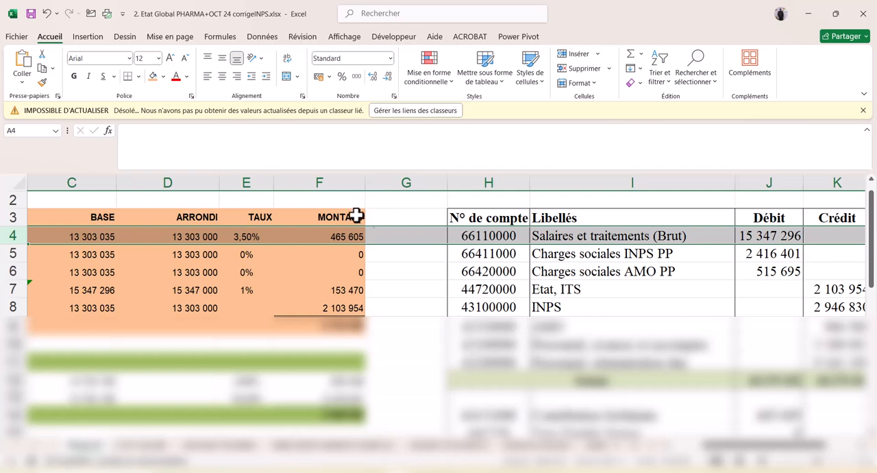
left_click_drag(477, 236, 818, 235)
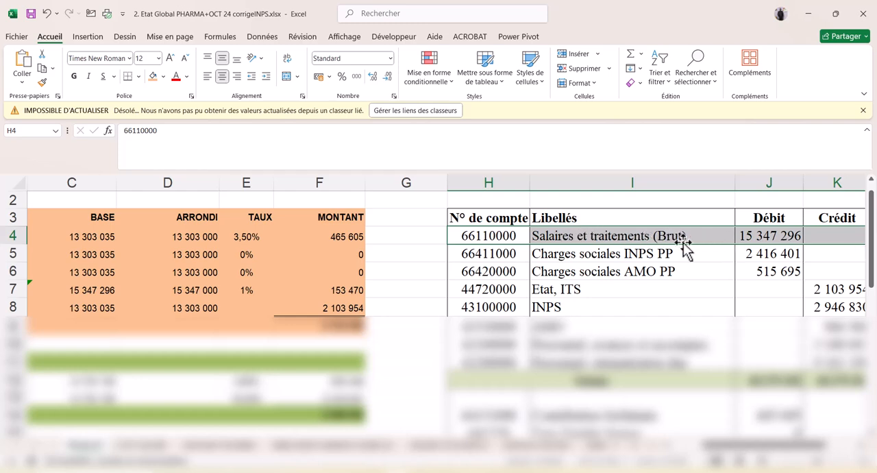
left_click(762, 235)
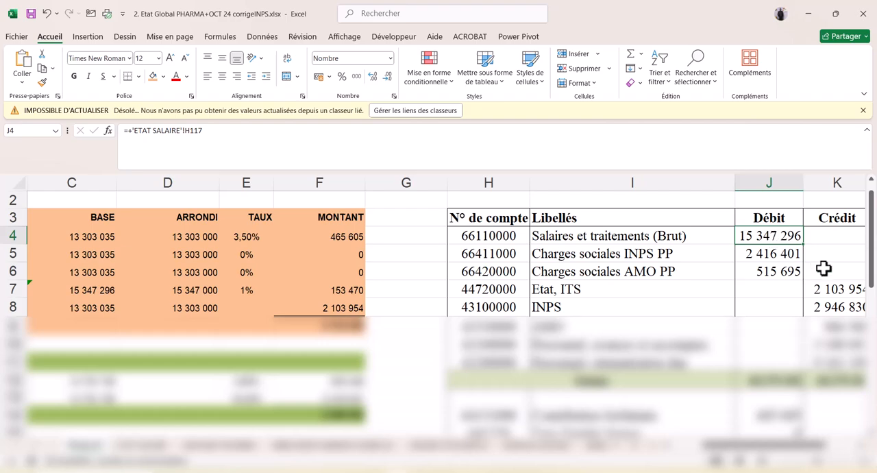
key("ctrl+c")
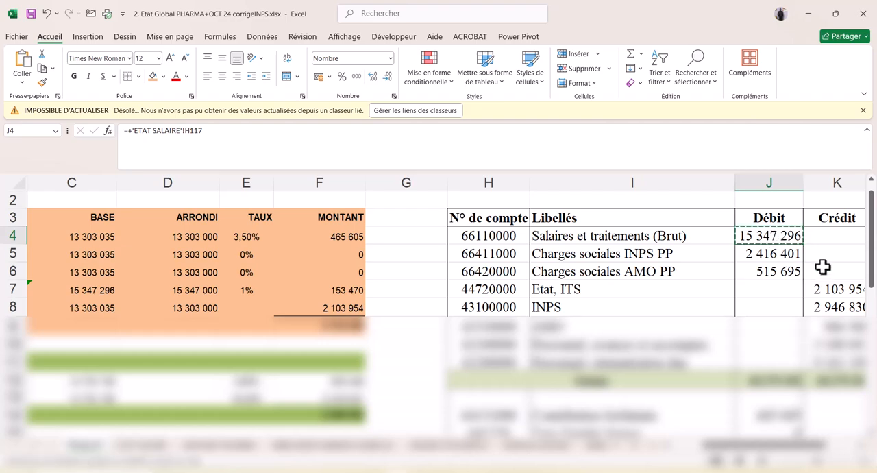
key("alt+Tab")
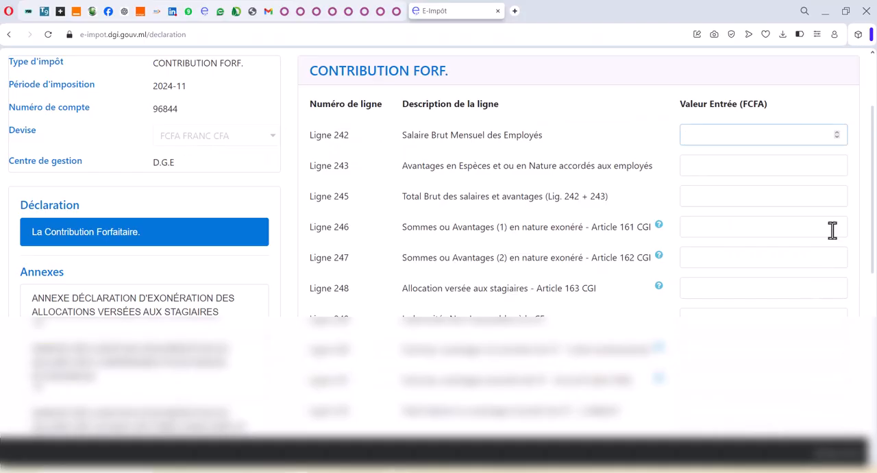
key("ctrl+v")
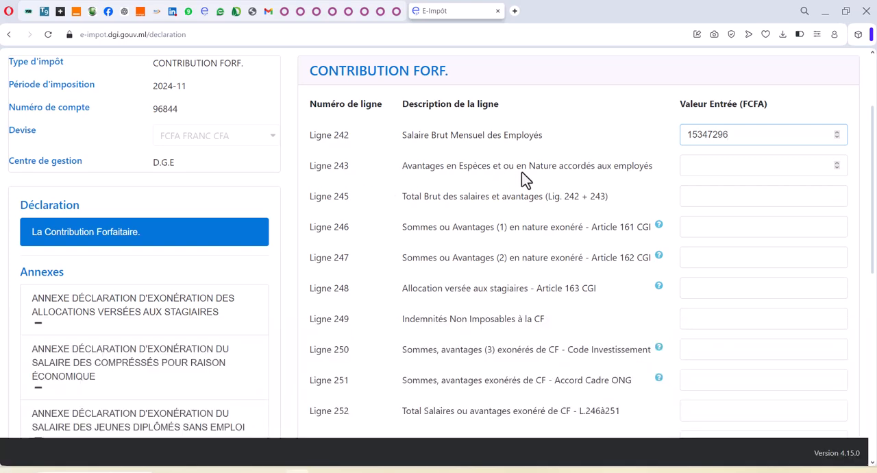
Step: Leave Ligne 243 empty and enter the copied gross amount 15347296 as the Total Brut on Ligne 245
left_click(704, 166)
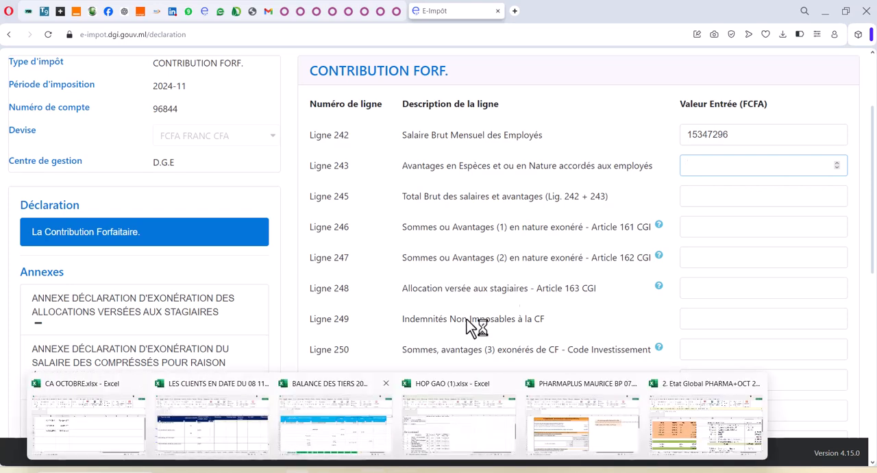
left_click(697, 198)
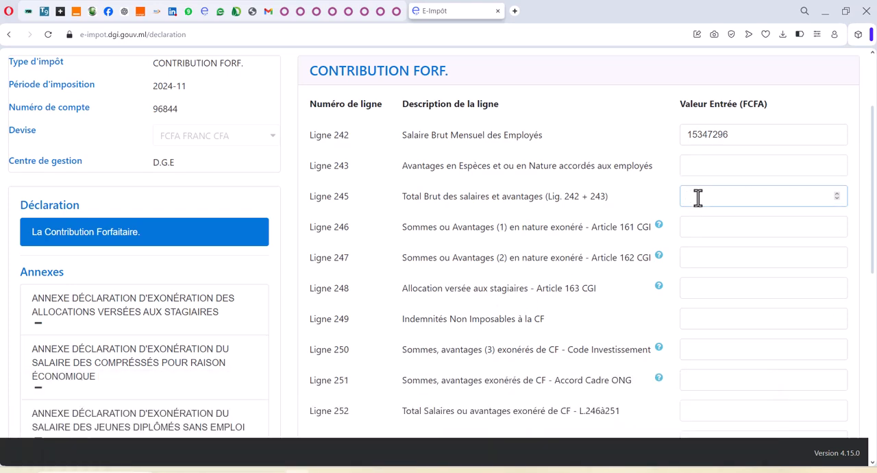
key("ctrl+v")
Step: Leave the exemption lines 246 to 251 empty and enter 0 as the exempt total on Ligne 252
left_click(713, 259)
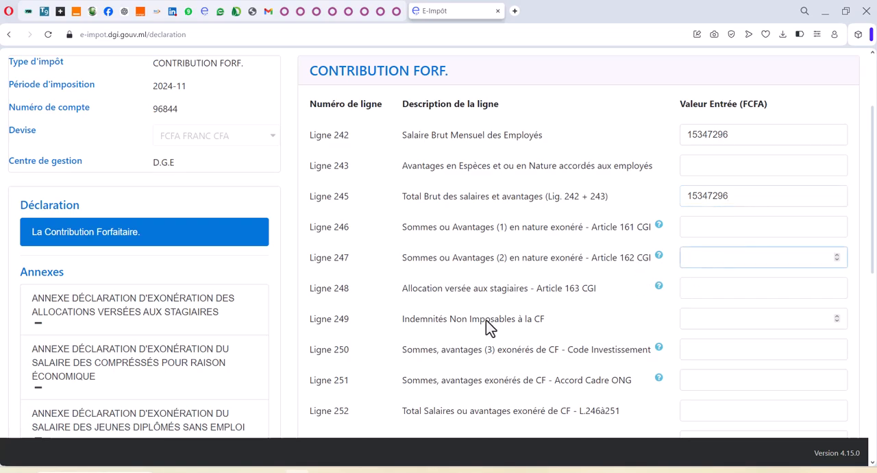
scroll(488, 328, "down", 2)
key("Tab")
key("Tab")
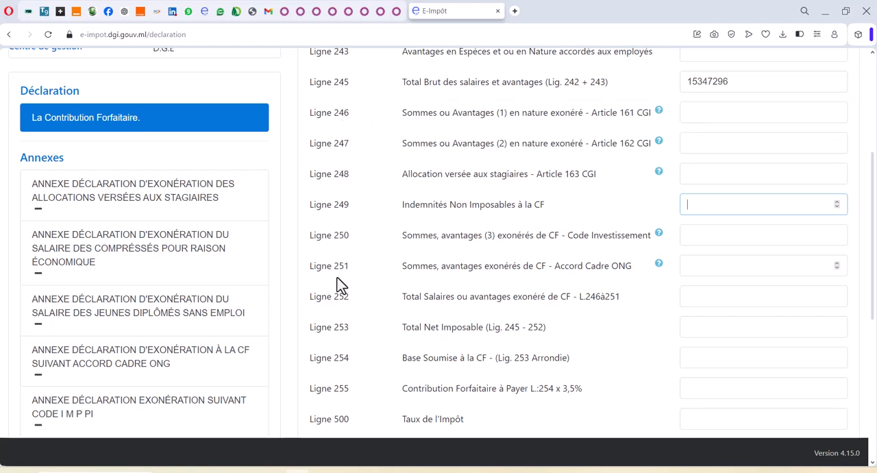
left_click(685, 295)
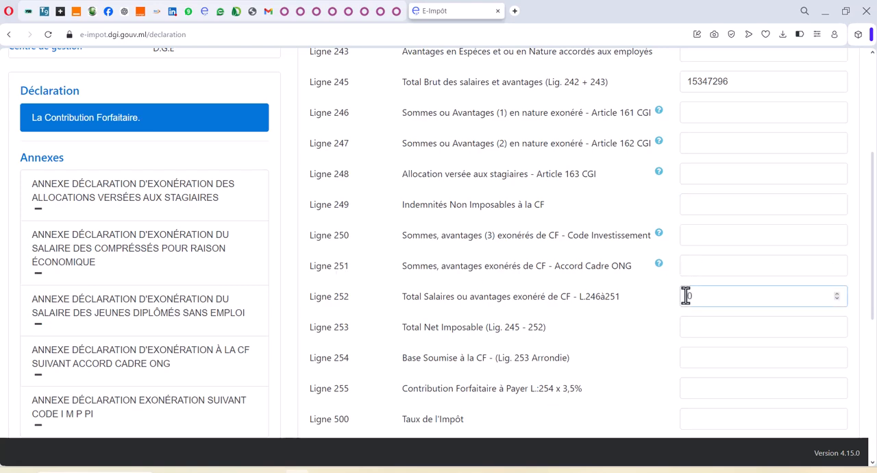
Step: Copy the Contribution forfaitaire BASE amount from the Excel workbook into Ligne 253, Total Net Imposable, as 13303035
left_click(699, 328)
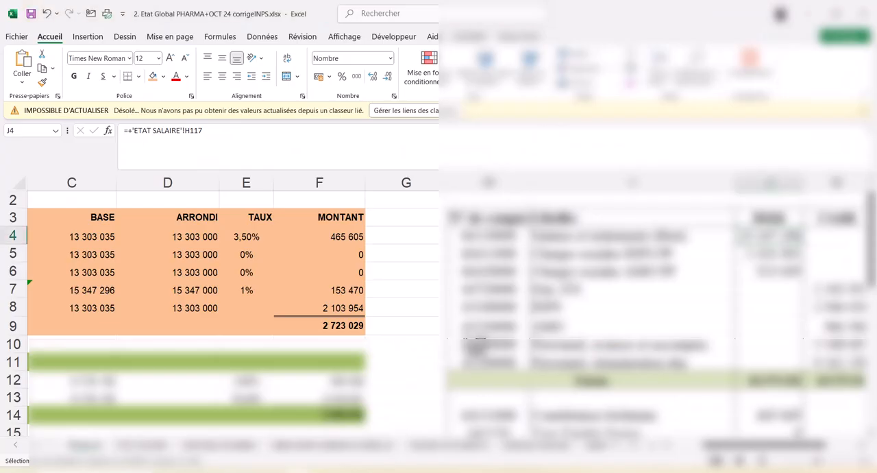
right_click(153, 272)
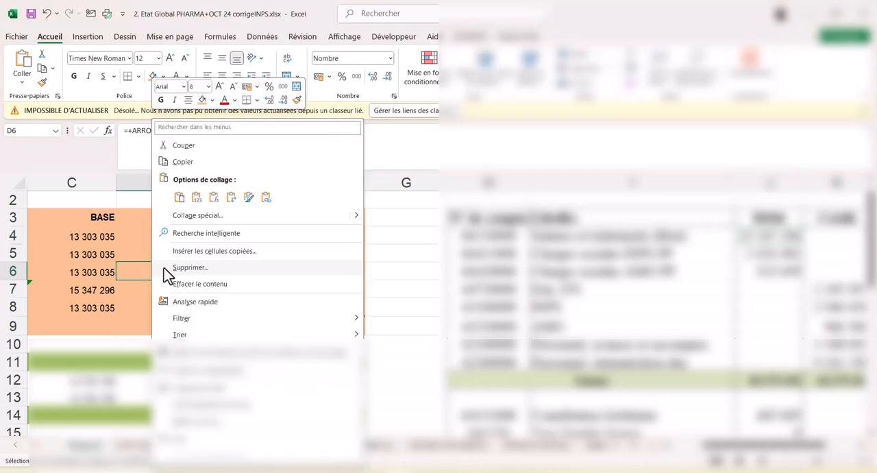
key("Escape")
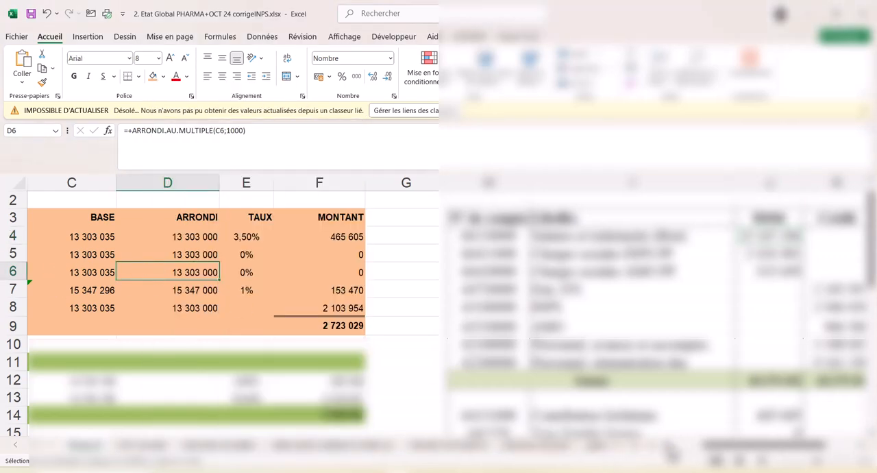
scroll(668, 459, "left", 2)
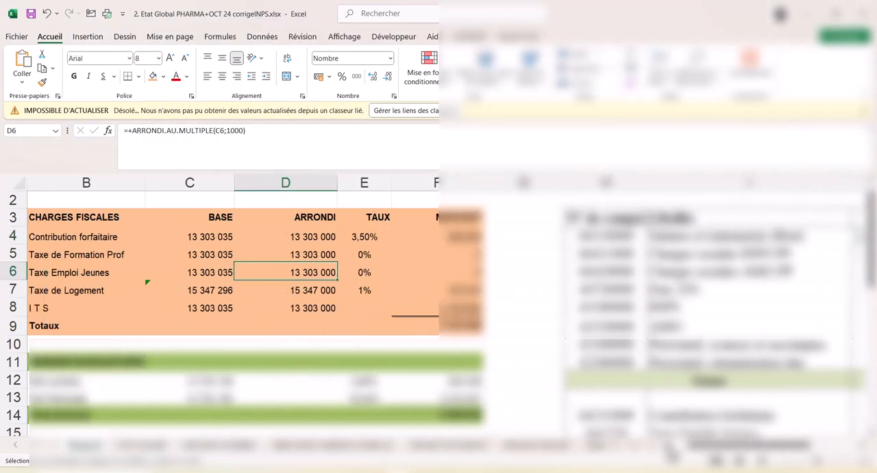
left_click(219, 236)
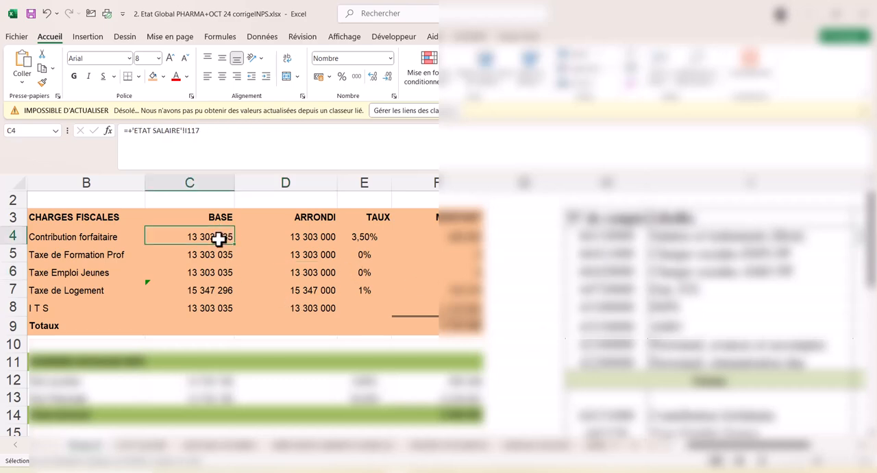
key("ctrl+c")
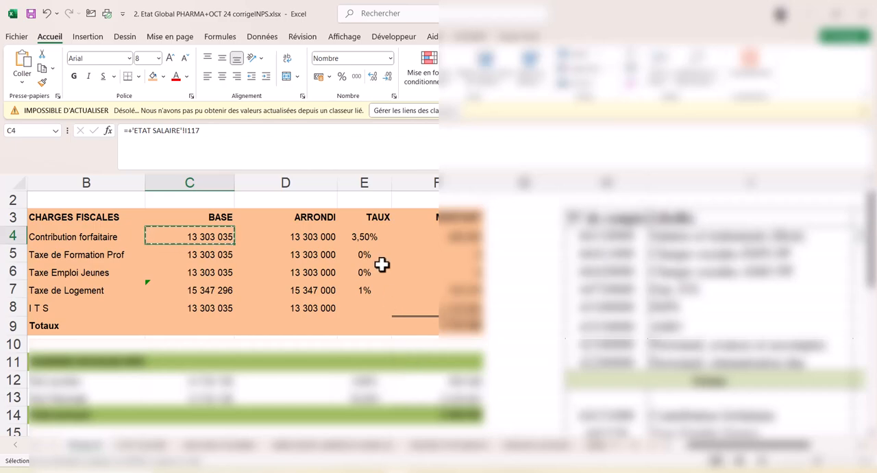
key("alt+Tab")
key("ctrl+v")
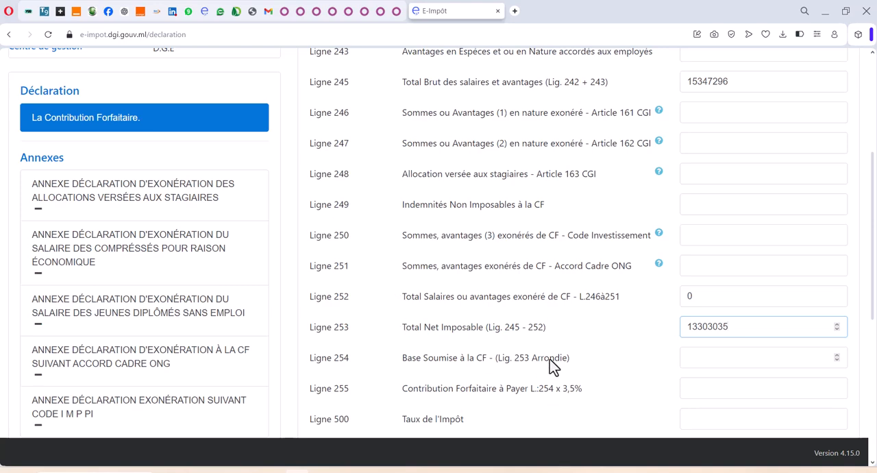
Step: Look up the rounded Contribution forfaitaire base in the workbook and paste the copied 13303035 into Ligne 254 of the declaration
left_click(731, 358)
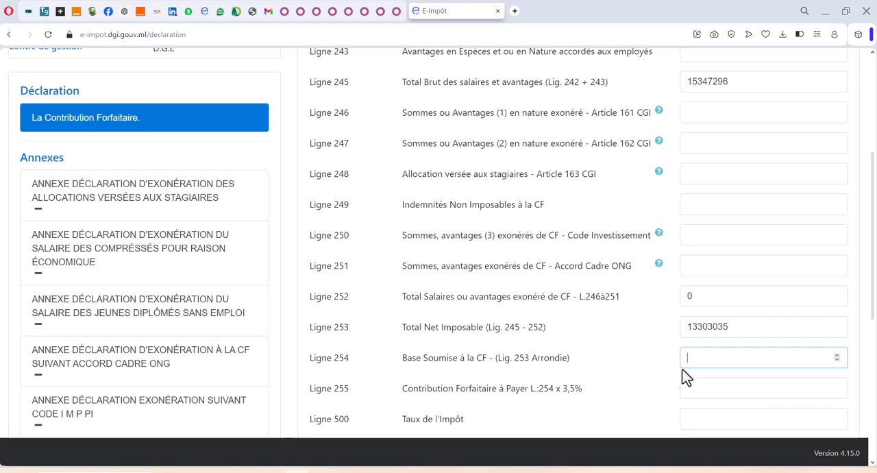
left_click_drag(744, 331, 685, 332)
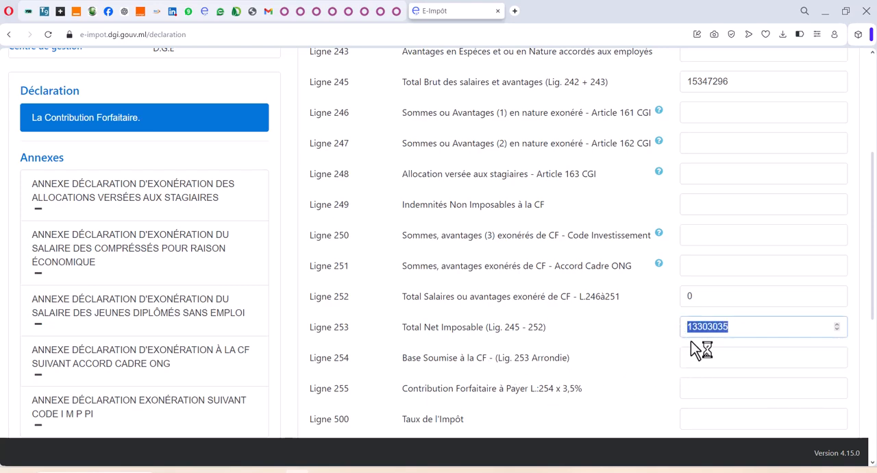
left_click(736, 331)
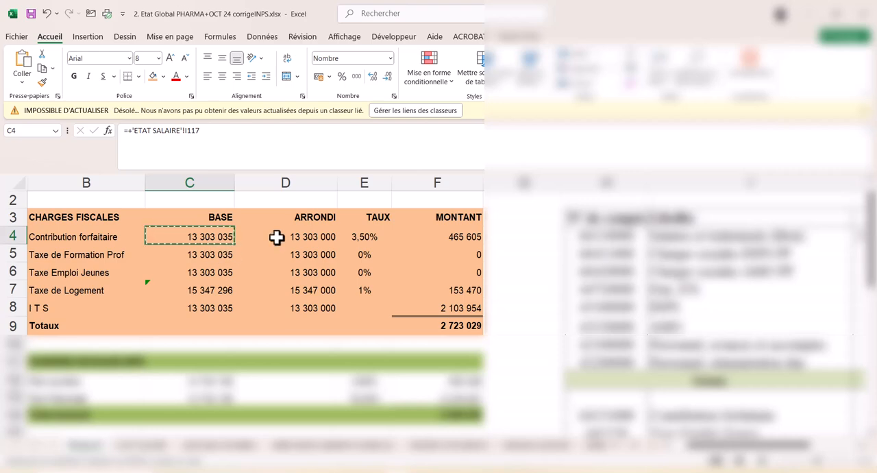
left_click(310, 237)
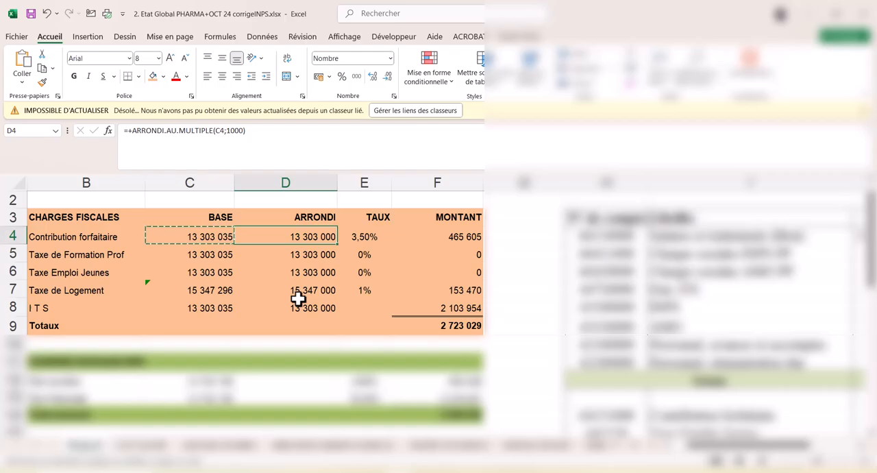
key("alt+Tab")
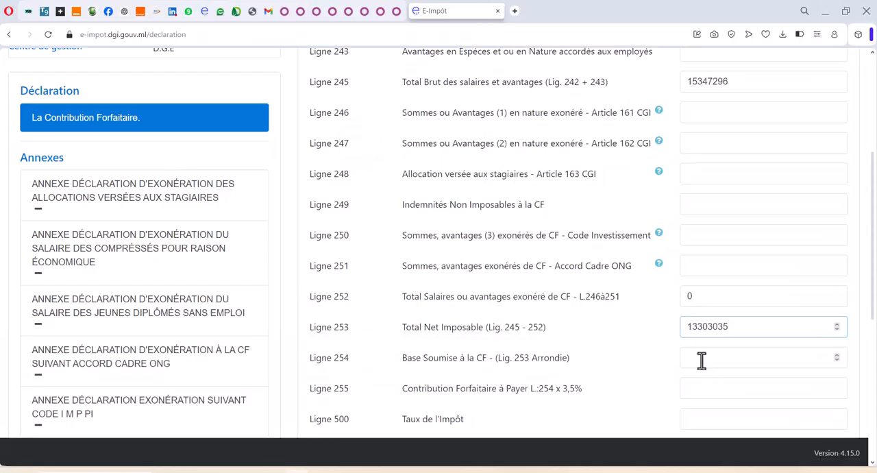
left_click(704, 359)
key("ctrl+v")
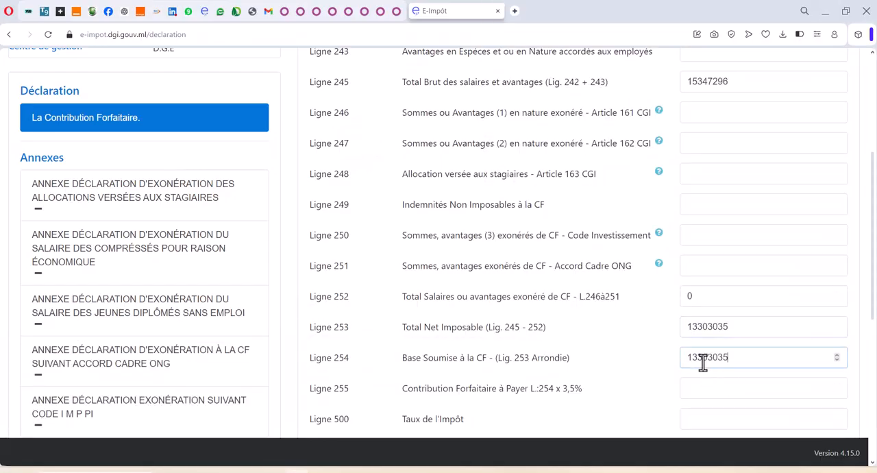
Step: Copy the Contribution forfaitaire MONTANT from the Excel workbook into Ligne 255 as 465605 and enter 3,5 as the tax rate on Ligne 500
scroll(675, 347, "down", 2)
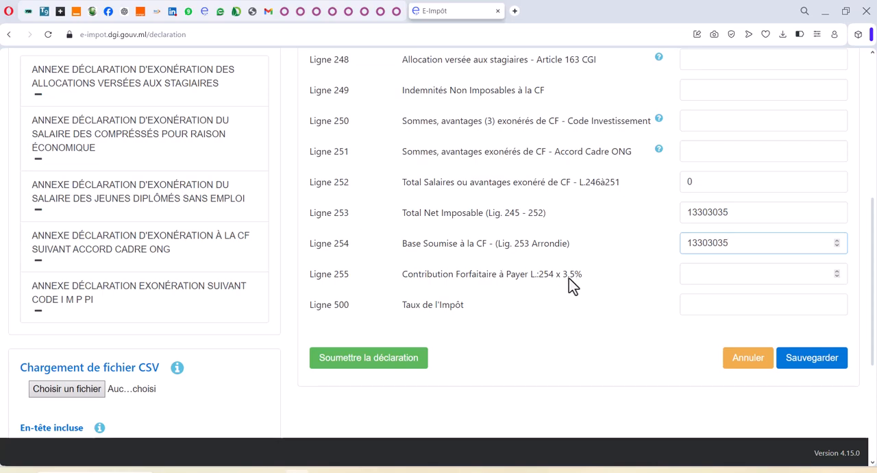
key("alt+Tab")
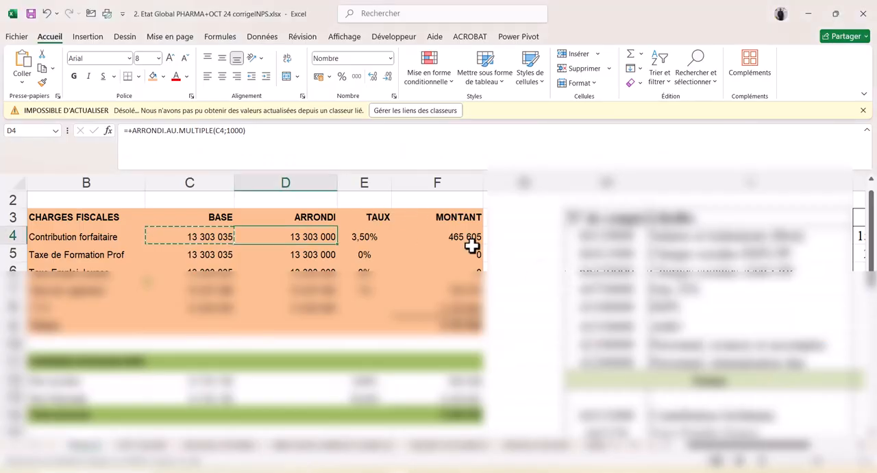
left_click(469, 235)
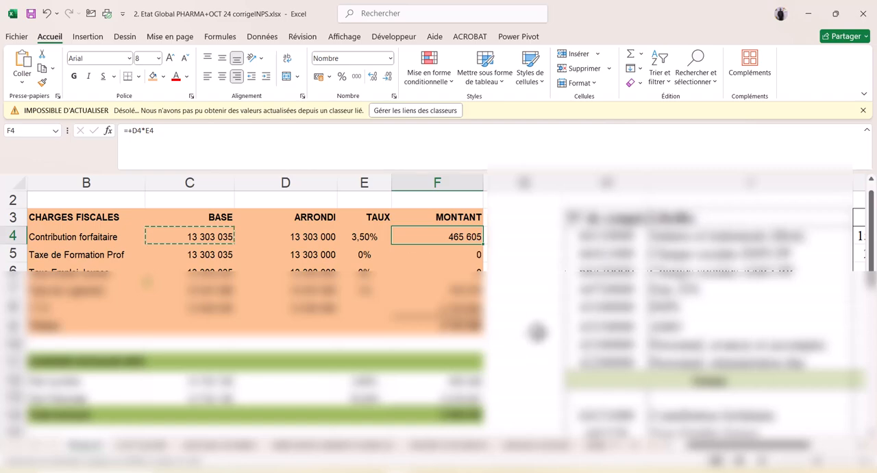
key("ctrl+c")
key("alt+Tab")
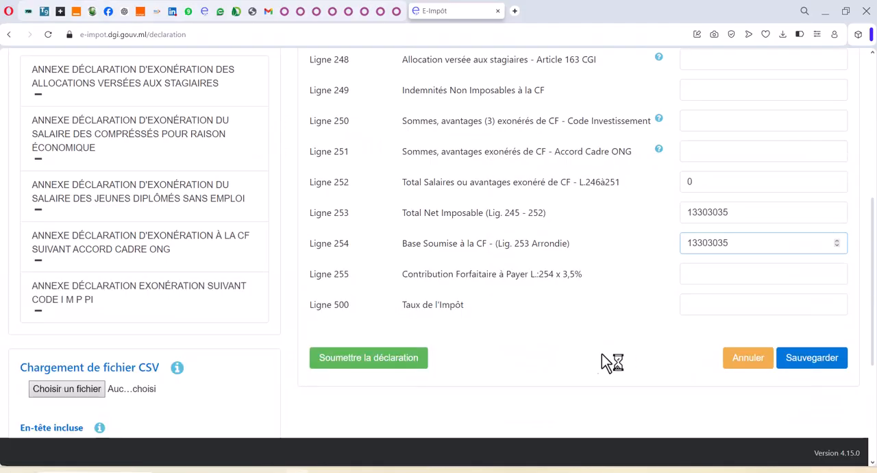
left_click(701, 275)
key("ctrl+v")
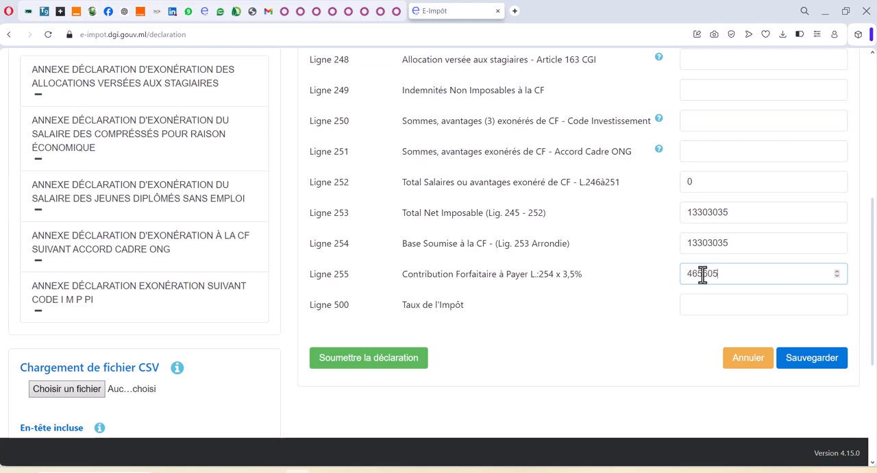
left_click(707, 300)
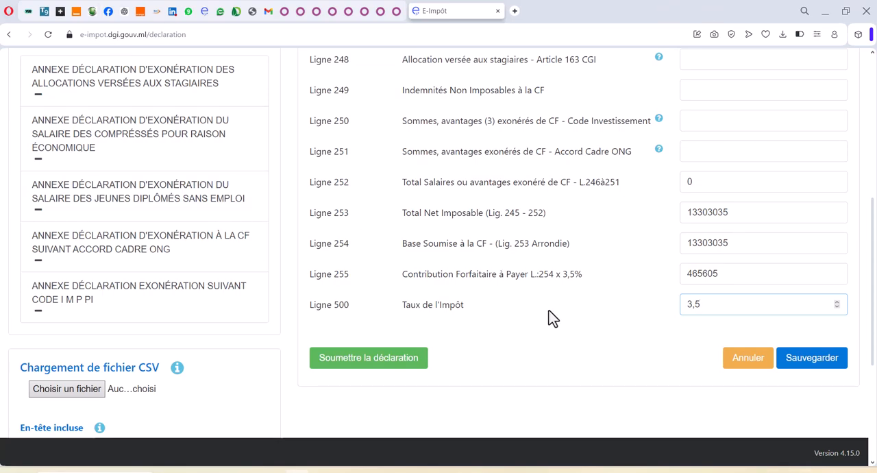
Step: Check the values entered from Ligne 242 to Ligne 500 and save the declaration
scroll(558, 321, "up", 3)
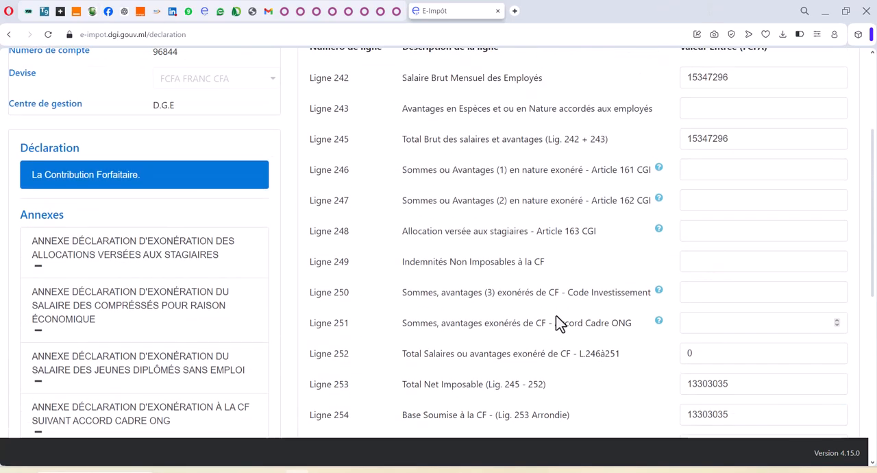
scroll(146, 247, "down", 2)
scroll(555, 239, "up", 2)
scroll(555, 238, "up", 3)
scroll(438, 221, "down", 2)
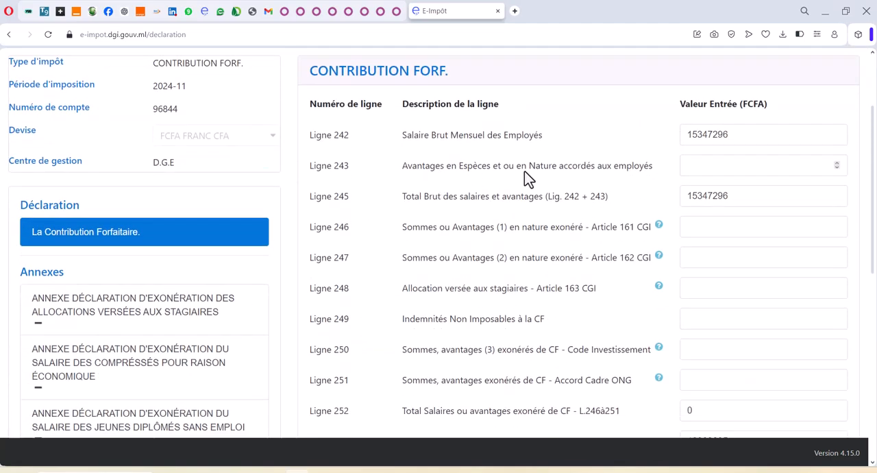
scroll(526, 202, "down", 3)
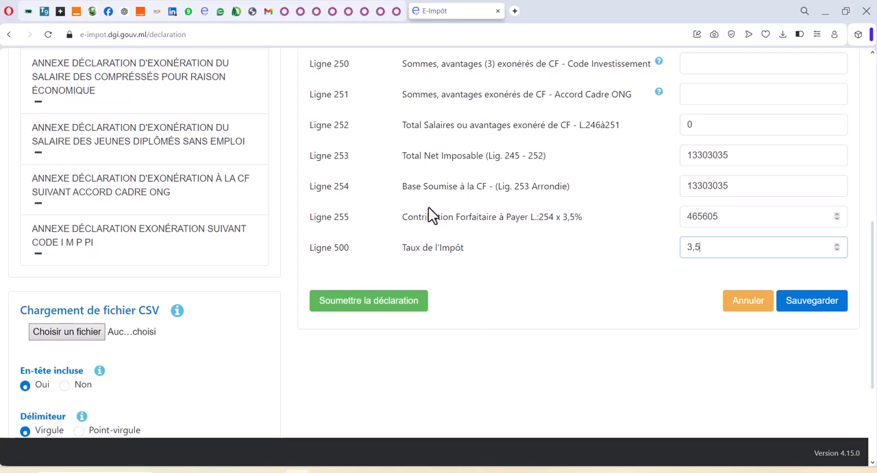
left_click(813, 300)
scroll(715, 302, "down", 5)
scroll(713, 264, "down", 5)
scroll(699, 194, "up", 2)
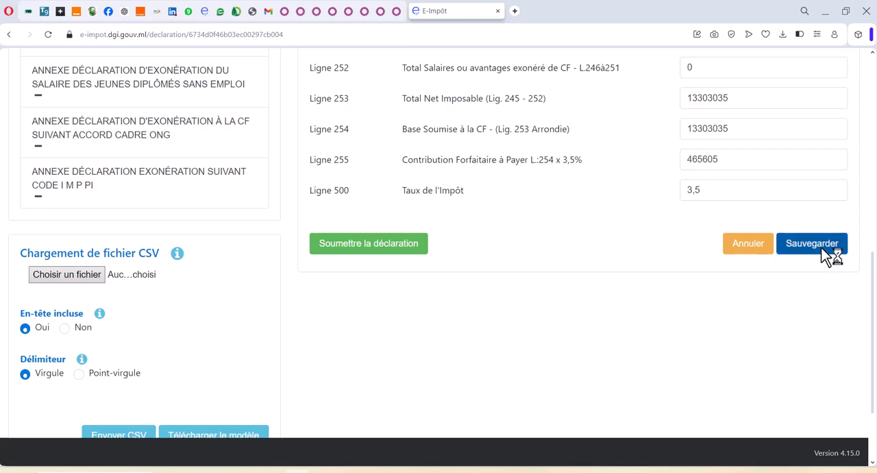
Step: Review the saved Contribution Forfaitaire declaration from Ligne 242 to Ligne 500 for missing or inconsistent amounts
scroll(609, 253, "up", 4)
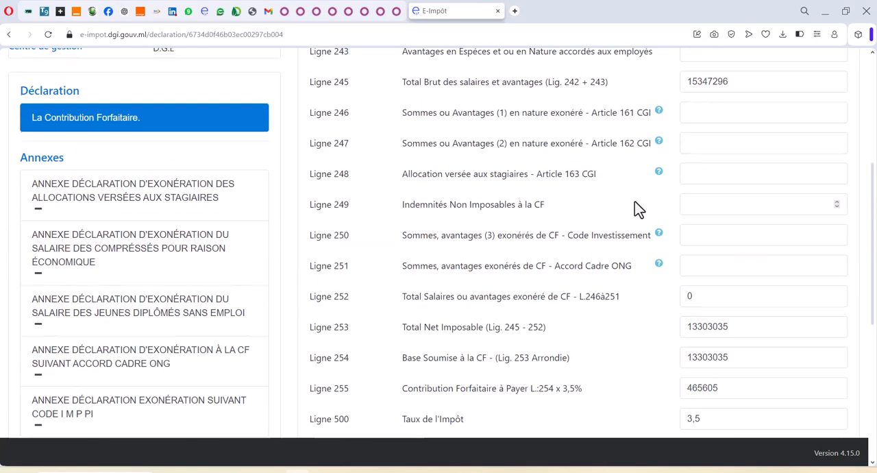
scroll(644, 202, "up", 2)
scroll(681, 198, "down", 2)
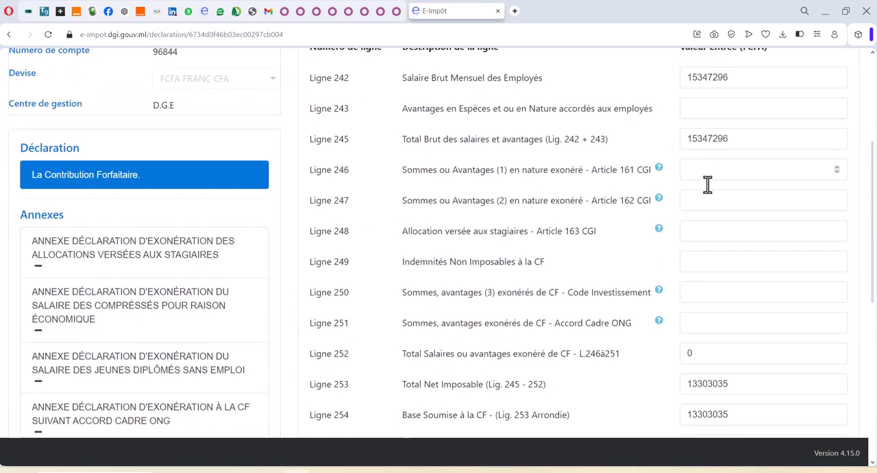
scroll(599, 278, "down", 3)
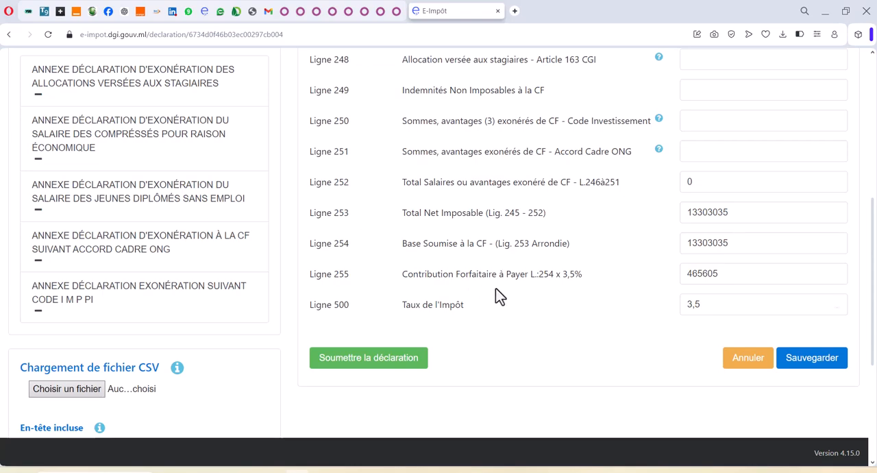
scroll(498, 295, "up", 2)
scroll(605, 198, "up", 1)
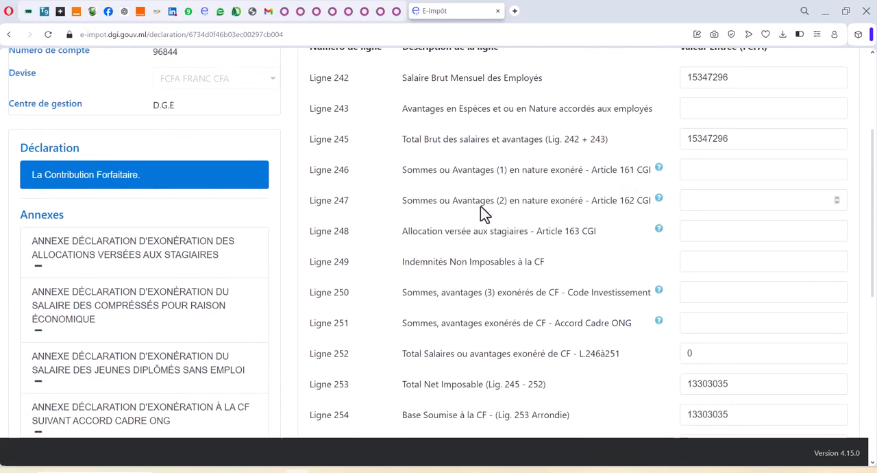
scroll(435, 205, "down", 4)
scroll(436, 205, "up", 3)
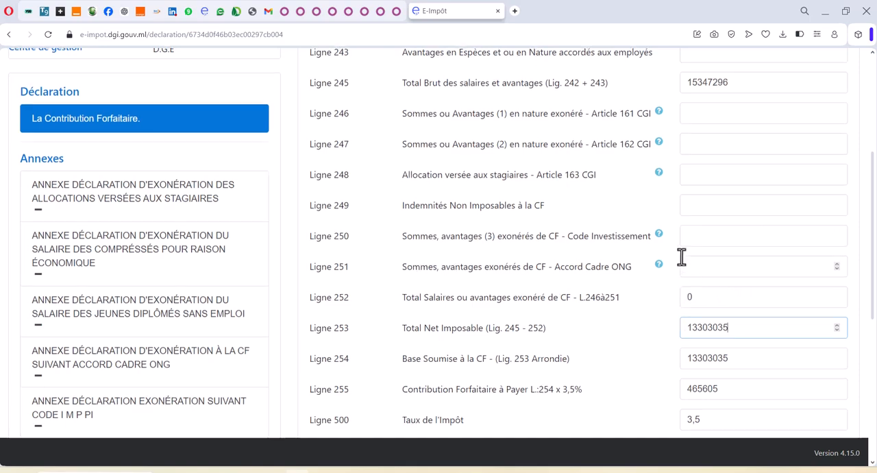
scroll(681, 255, "up", 1)
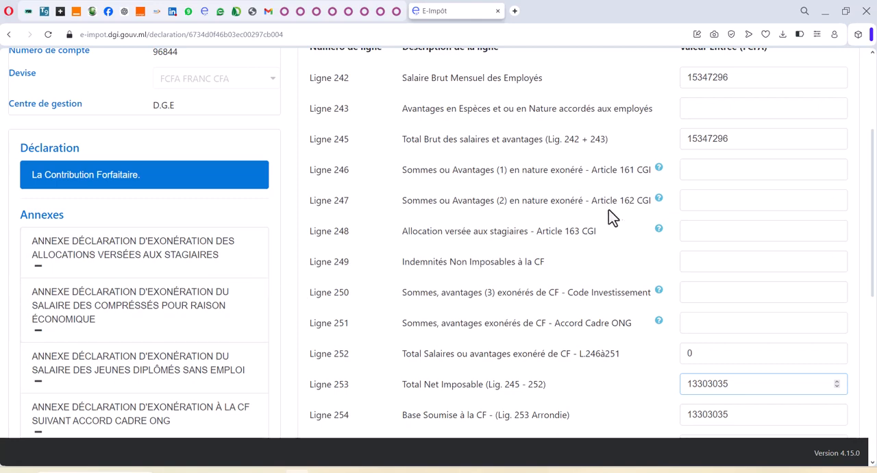
Step: Switch to the Excel workbook and calculate the non-taxable allowances in cell G4 with the formula +J4-C4
left_click(698, 259)
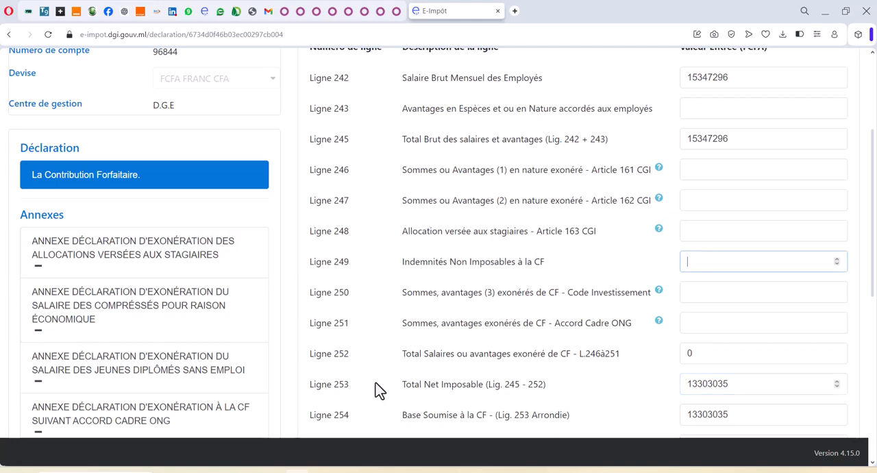
left_click(460, 268)
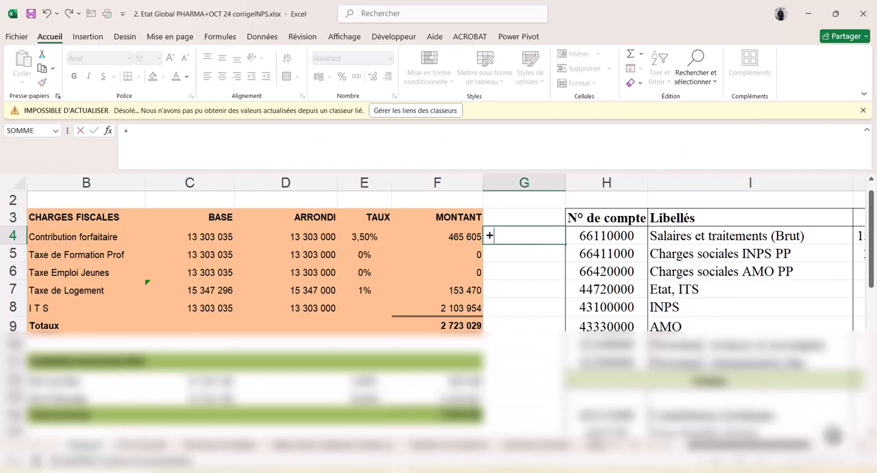
scroll(832, 435, "right", 2)
left_click(774, 233)
type("-")
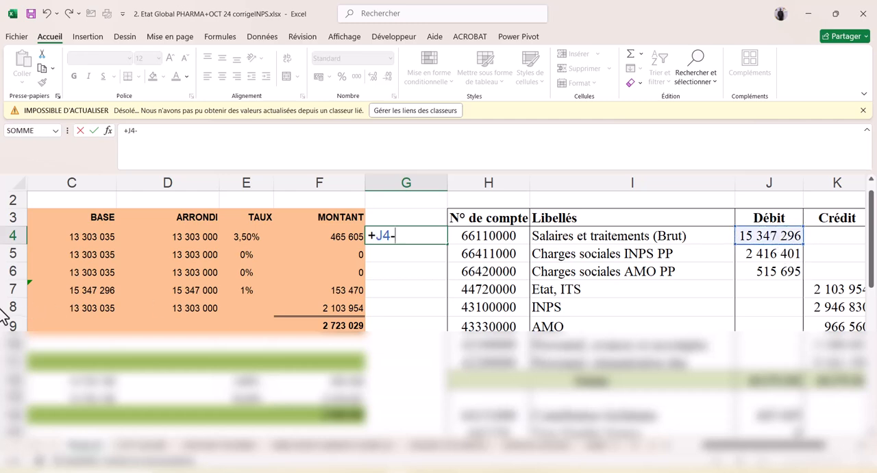
left_click(97, 236)
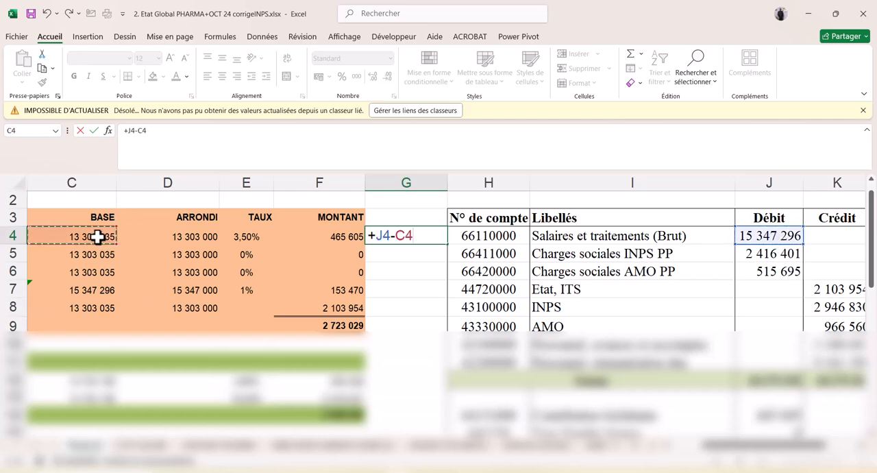
key("Return")
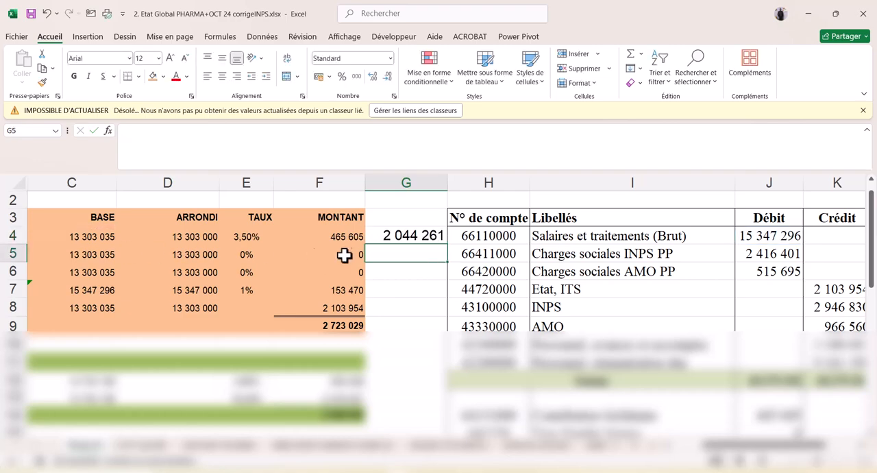
Step: Copy the G4 result from the Excel workbook into Ligne 249, Indemnités Non Imposables à la CF, as 2044261
left_click(415, 227)
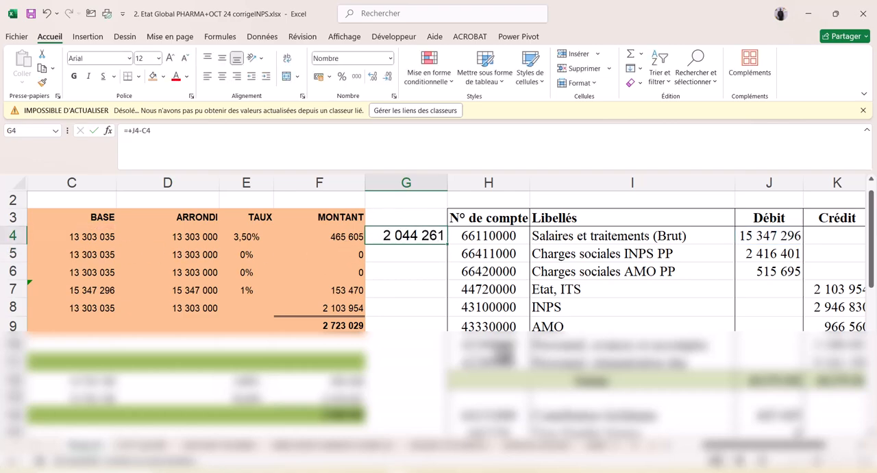
key("super+Tab")
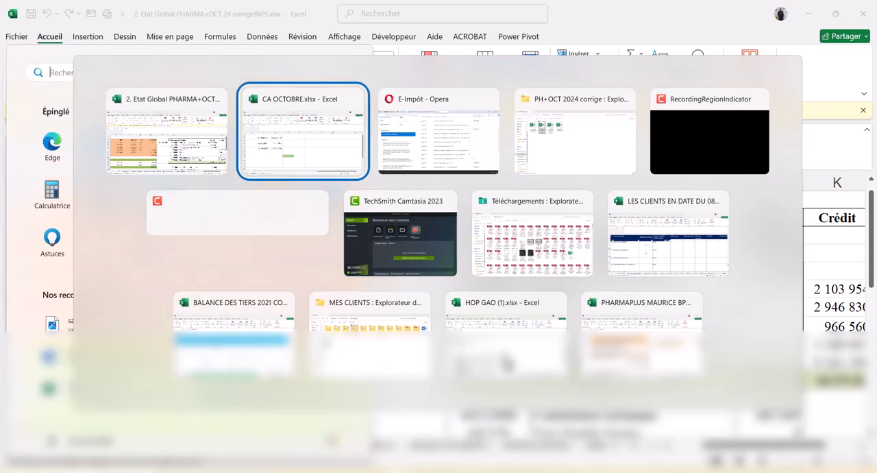
key("alt+Tab")
key("Tab")
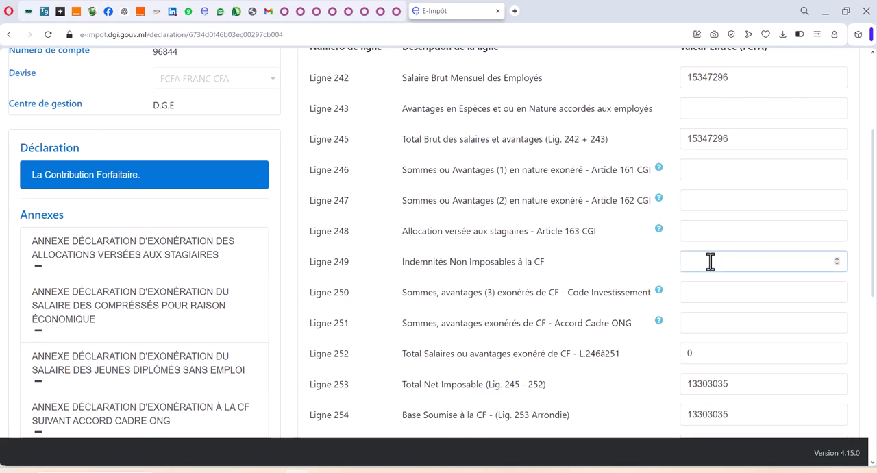
Step: Save the Contribution Forfaitaire declaration and submit it, certifying the consent to send it to the tax centre
scroll(496, 281, "down", 2)
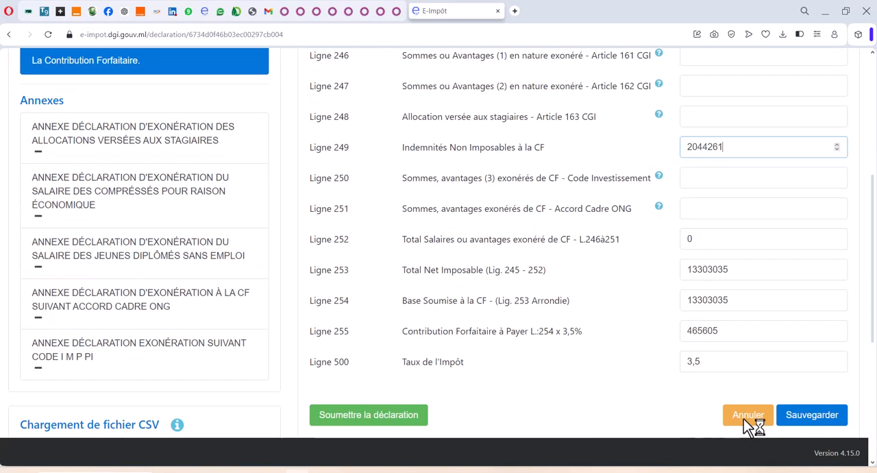
left_click(813, 415)
scroll(613, 342, "down", 6)
scroll(618, 358, "down", 5)
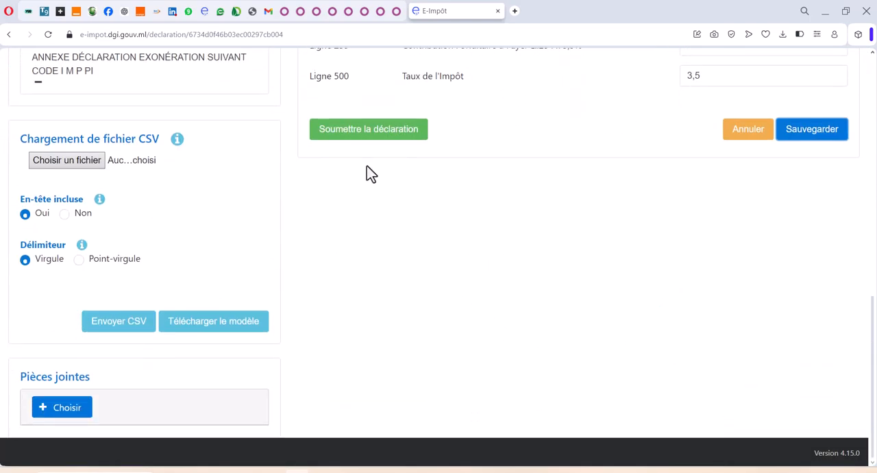
left_click(399, 134)
left_click(523, 327)
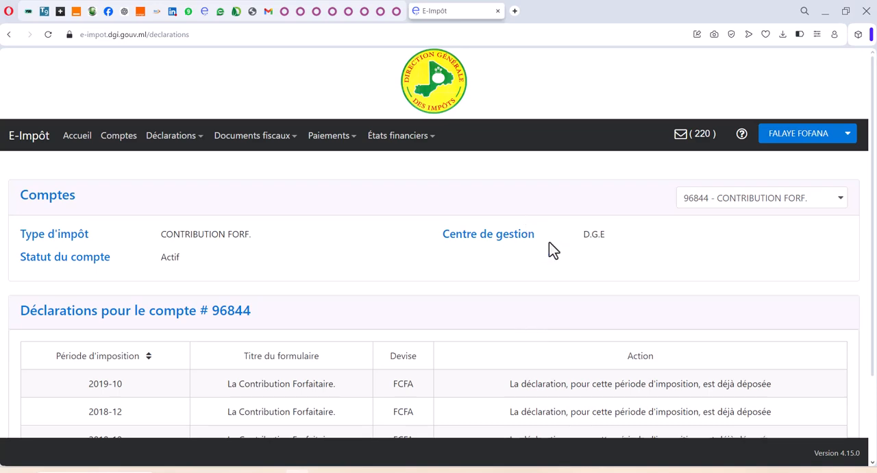
Step: Select the I.T.S account and open its 2024-11 Impôt sur les Traitements et Salaires declaration for filing
left_click(770, 205)
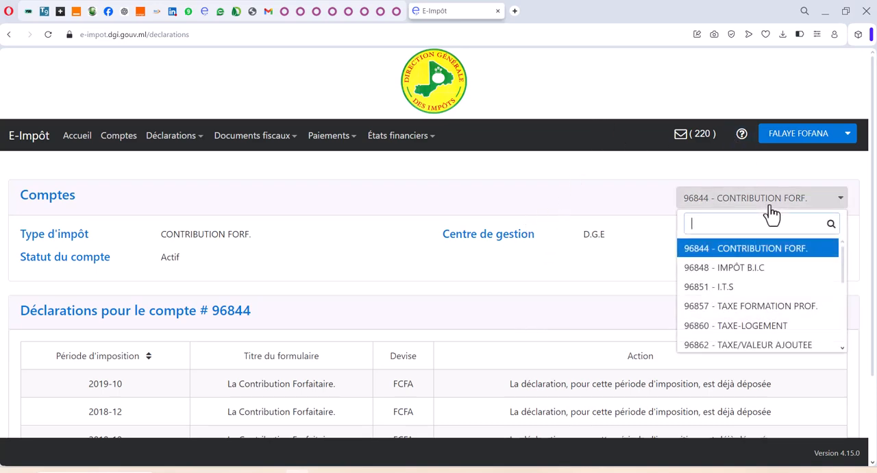
left_click(724, 288)
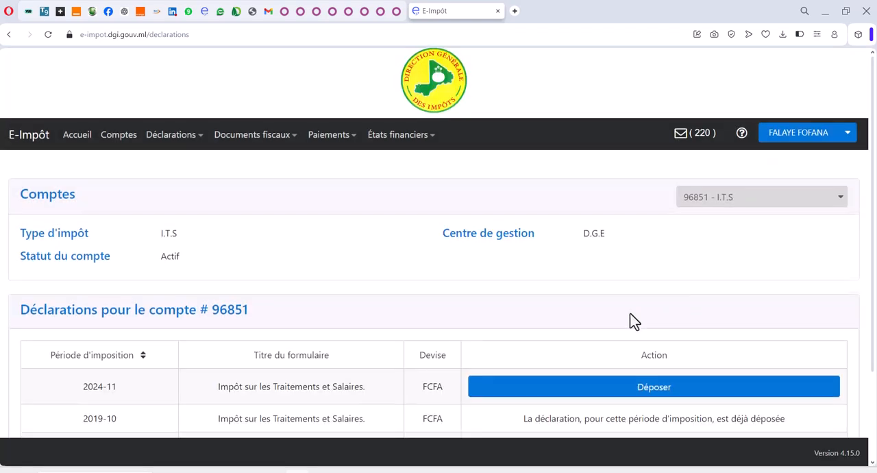
scroll(632, 314, "down", 3)
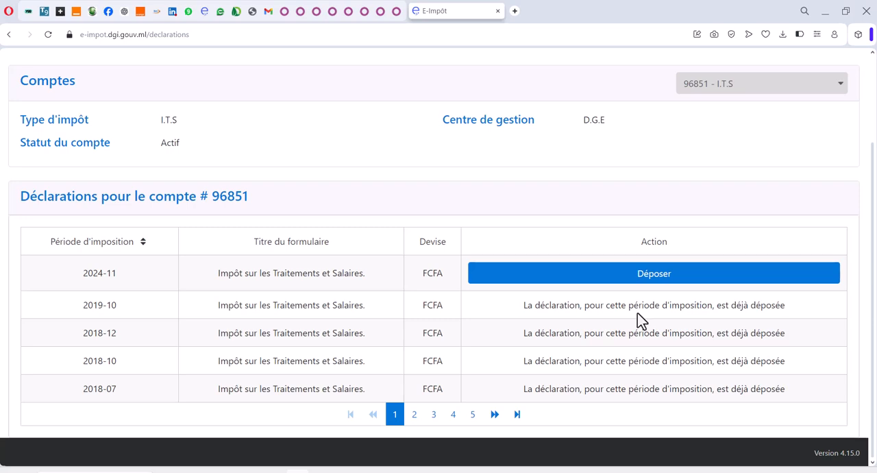
left_click(541, 280)
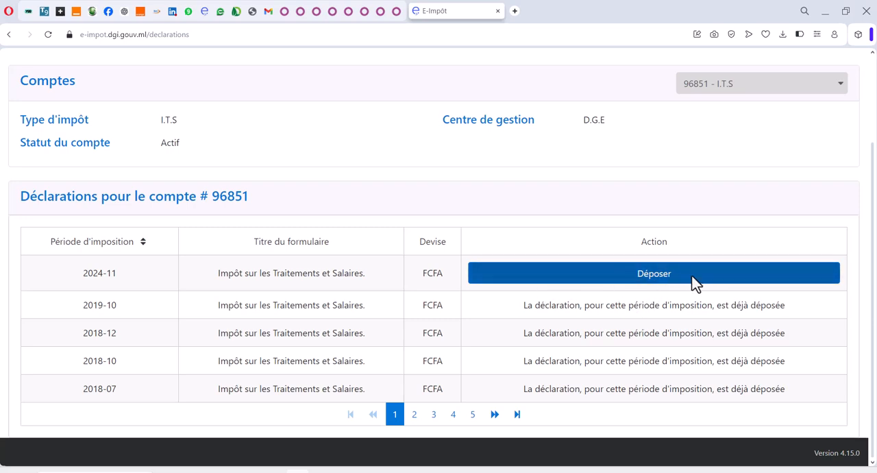
left_click(637, 282)
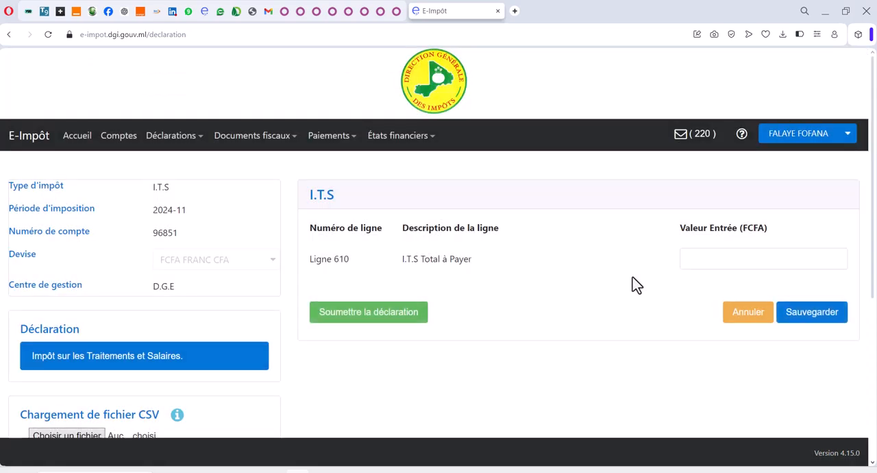
Step: Copy the ITS MONTANT from the Excel workbook's CHARGES FISCALES table into Ligne 610, I.T.S Total à Payer, as 2103954
left_click(695, 260)
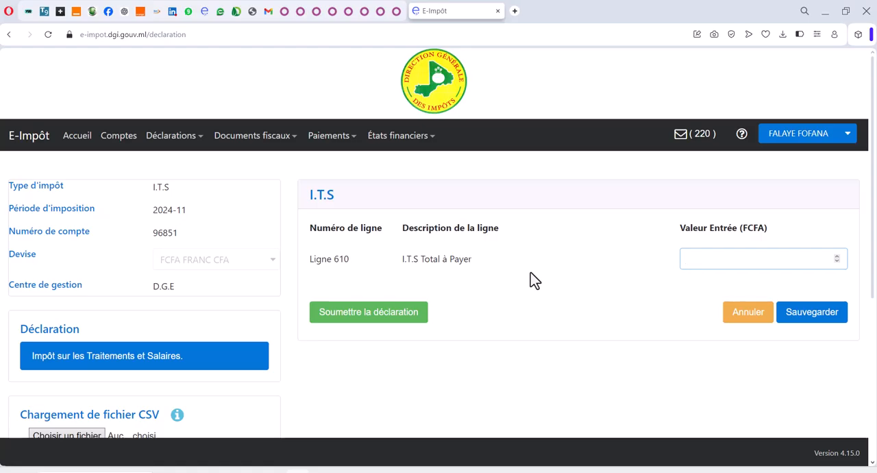
key("alt+Tab")
key("alt+Tab")
key("alt+Tab")
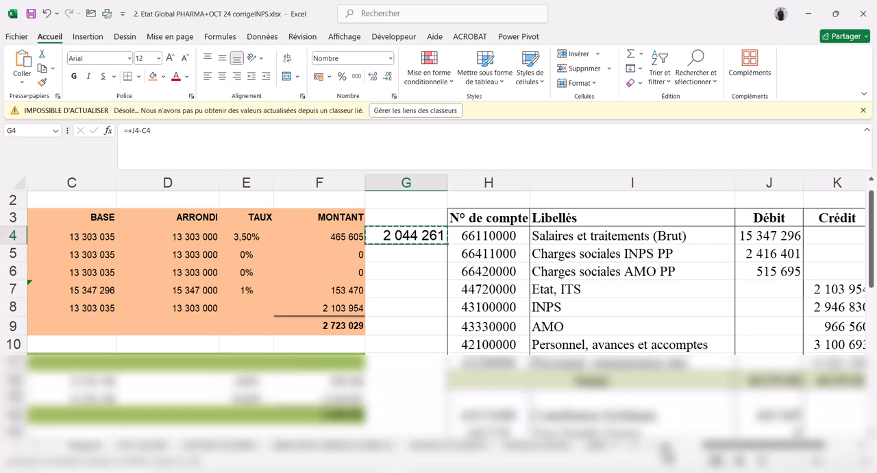
scroll(657, 442, "left", 2)
scroll(667, 452, "left", 2)
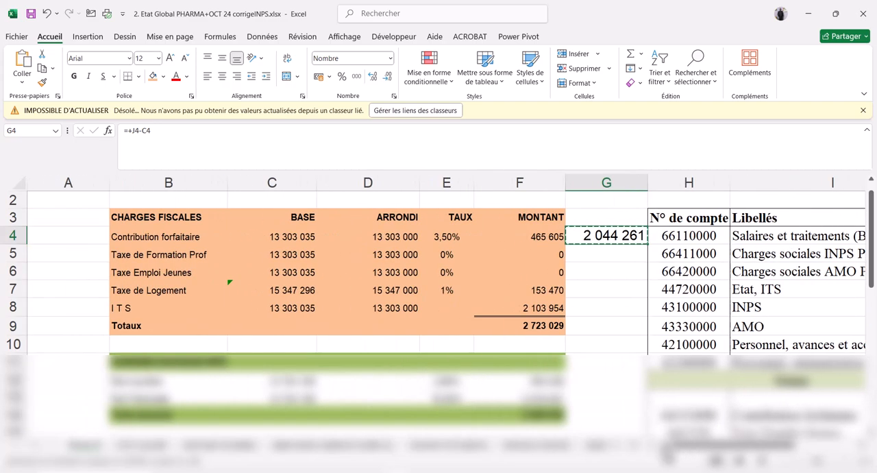
left_click(284, 301)
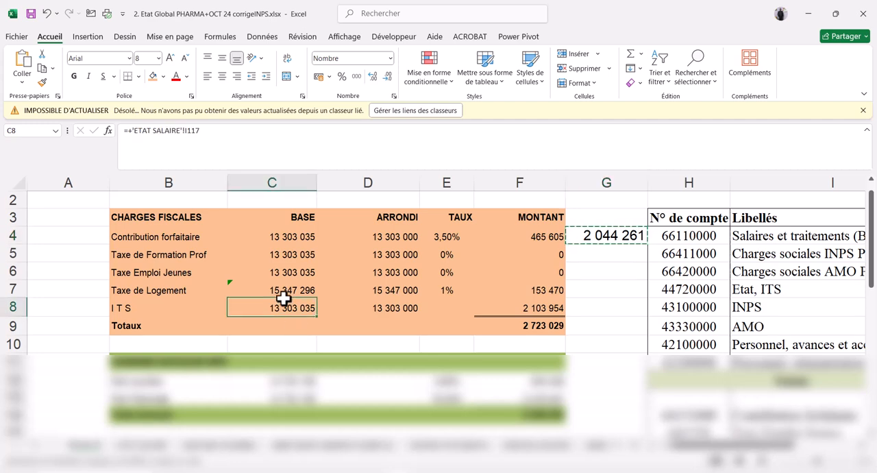
left_click(531, 310)
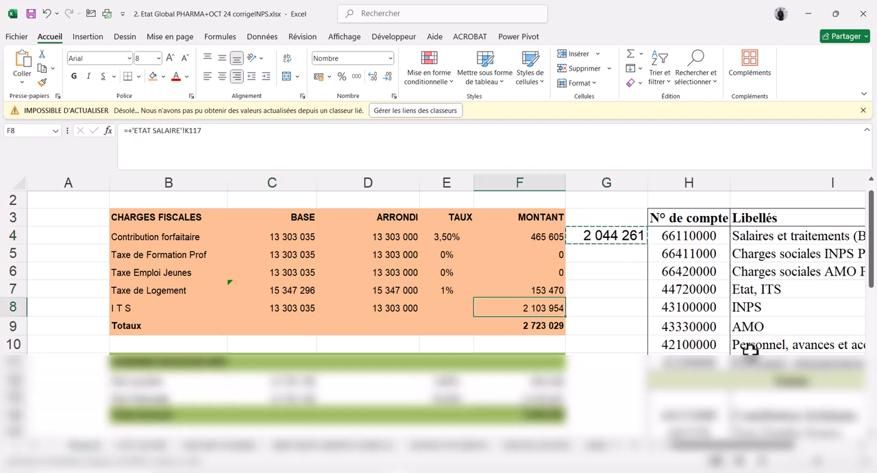
key("ctrl+c")
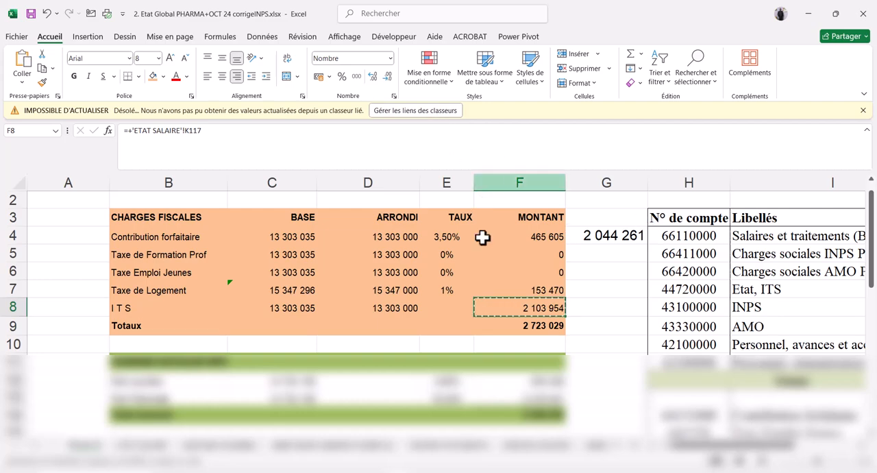
key("alt+Tab")
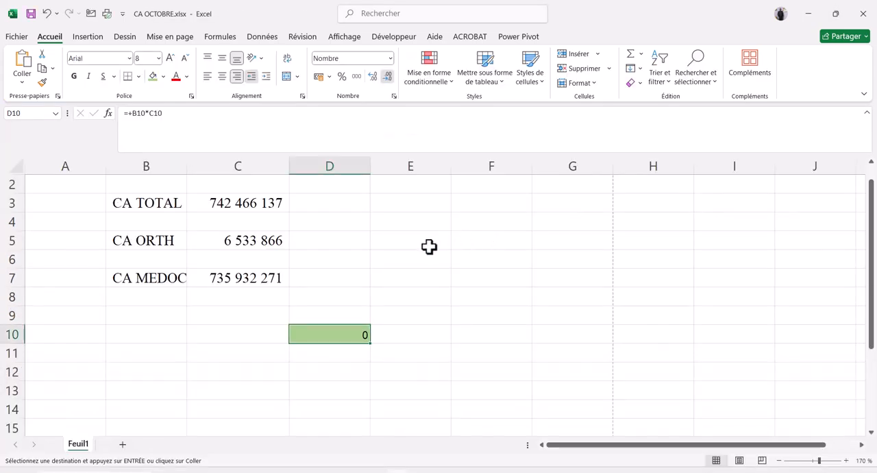
key("alt+Tab")
key("Tab")
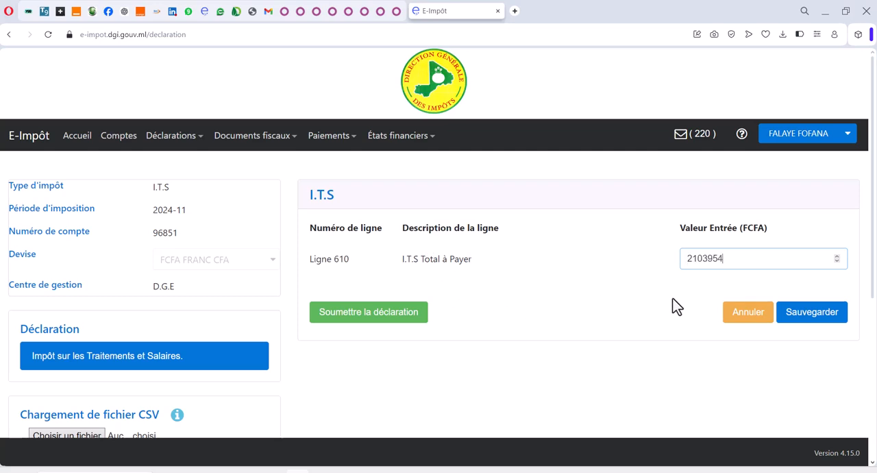
Step: Save the I.T.S declaration and submit it, certifying the consent to send it to the tax centre
left_click(839, 313)
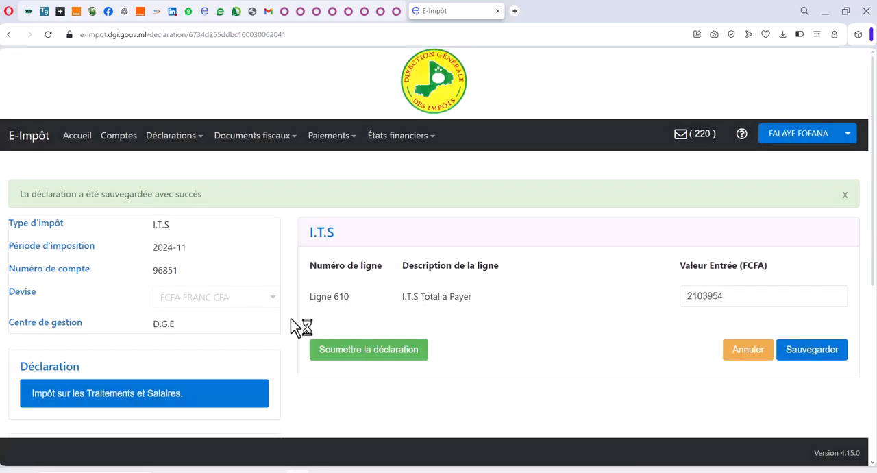
left_click(367, 350)
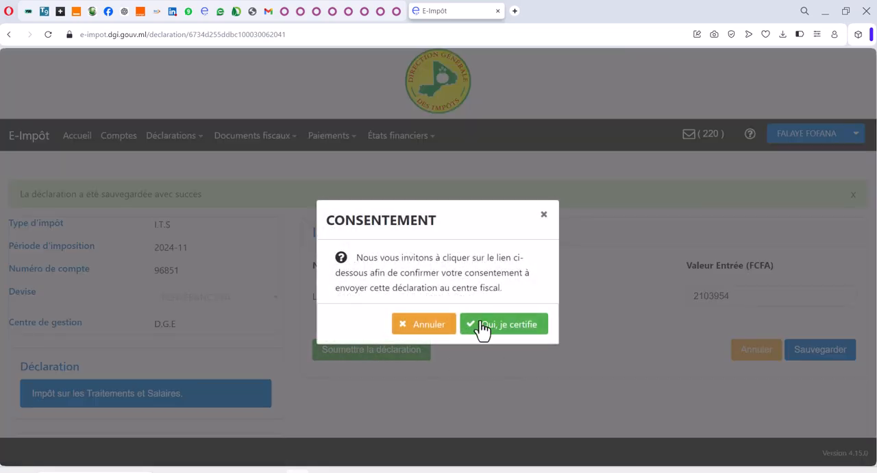
left_click(484, 325)
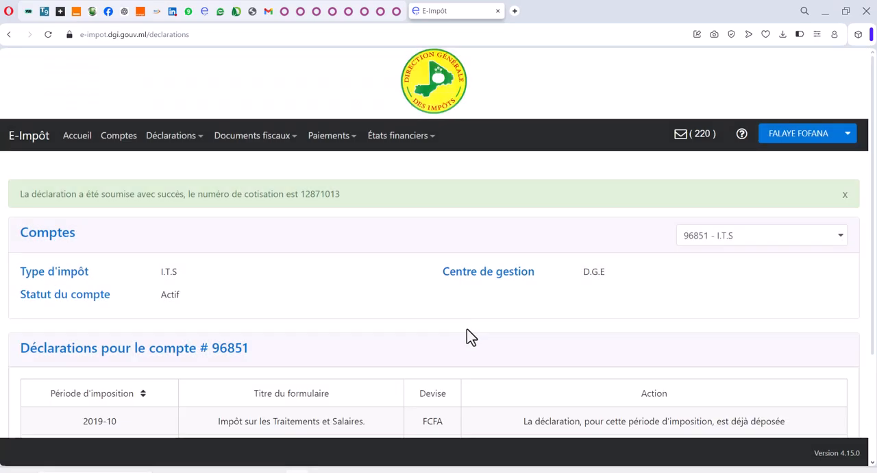
Step: Select the TAXE-LOGEMENT account and open its 2024-11 La Taxe-Logement declaration for filing
scroll(470, 337, "down", 2)
scroll(471, 338, "up", 2)
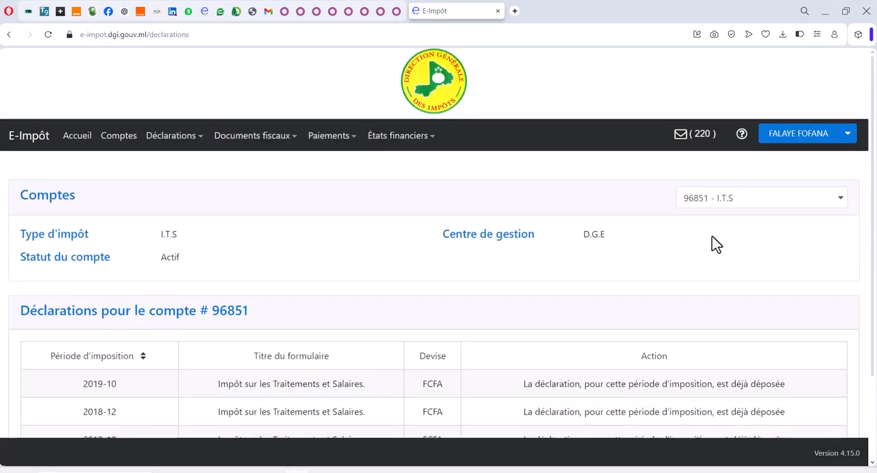
left_click(704, 198)
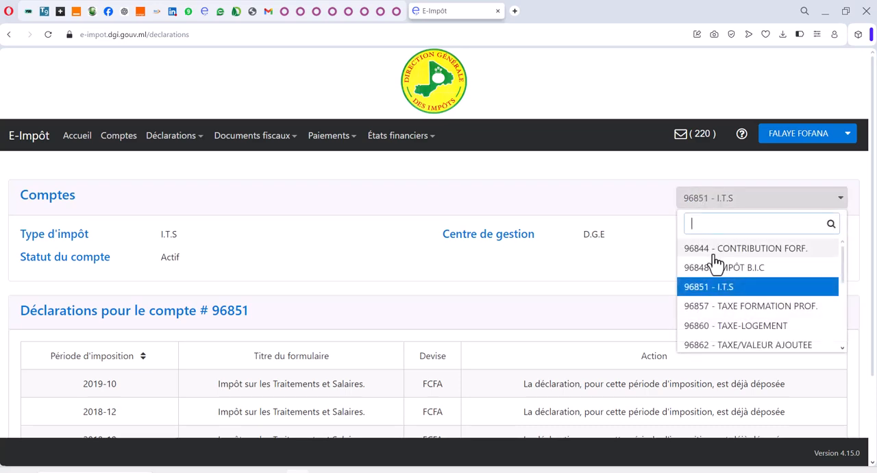
left_click(735, 326)
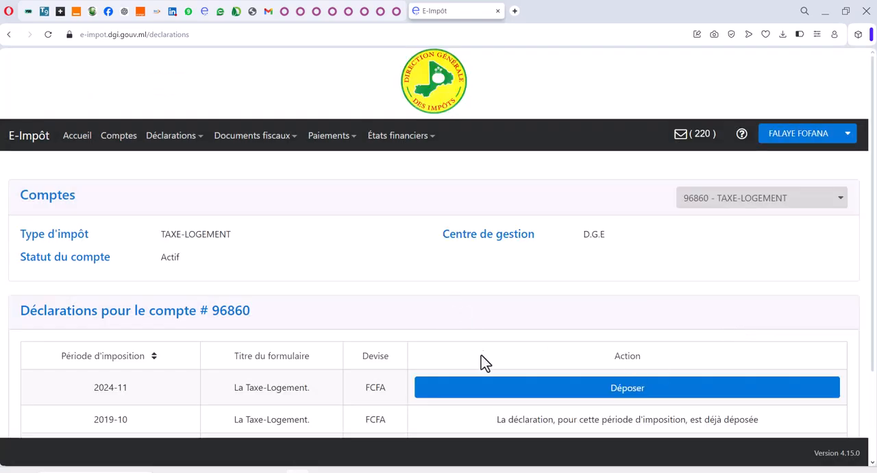
scroll(481, 355, "down", 1)
scroll(479, 354, "down", 2)
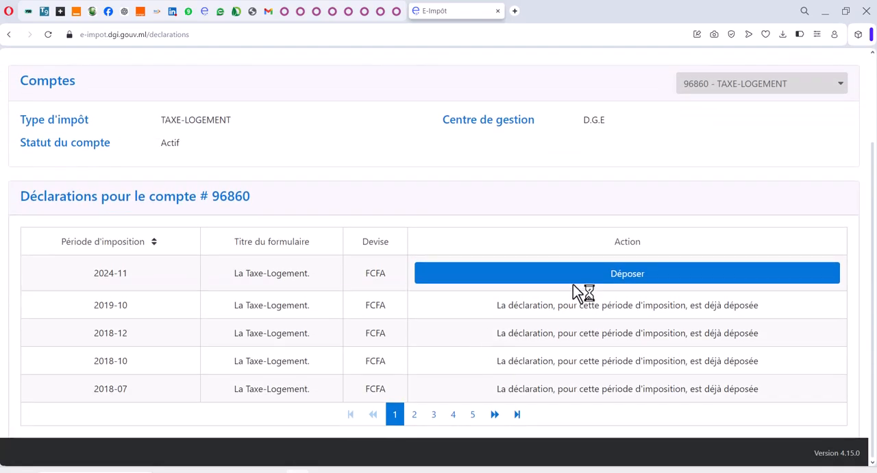
left_click(564, 274)
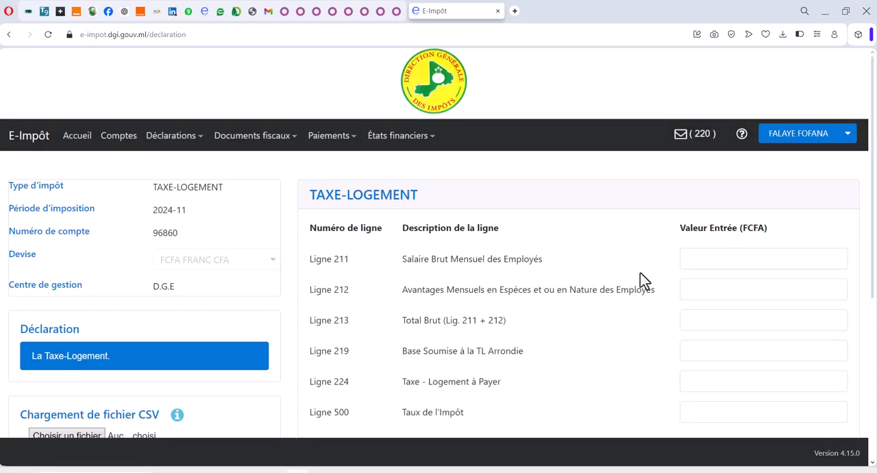
Step: Copy the Salaires et traitements (Brut) debit from the Excel payroll workbook into Ligne 211 and Ligne 213 as 15347296
left_click(712, 261)
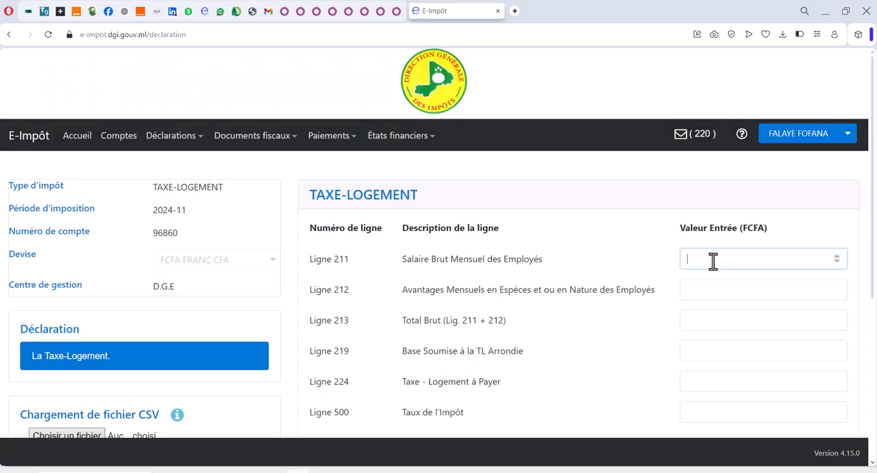
key("alt+Tab")
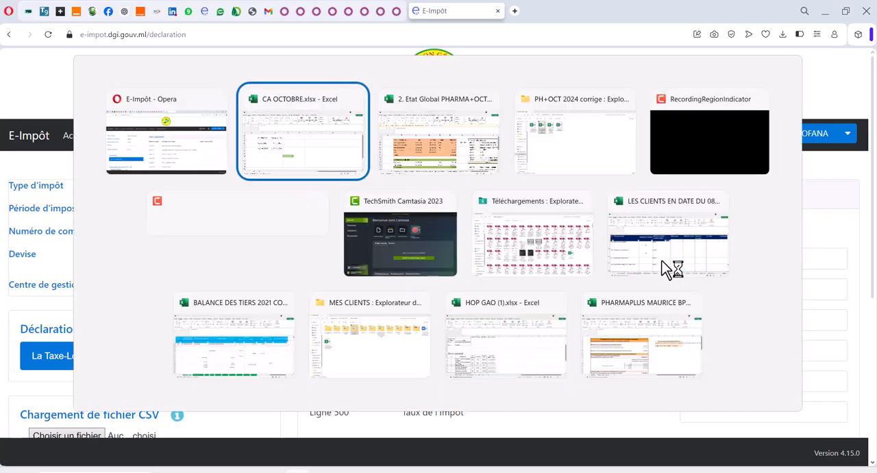
key("alt+Tab")
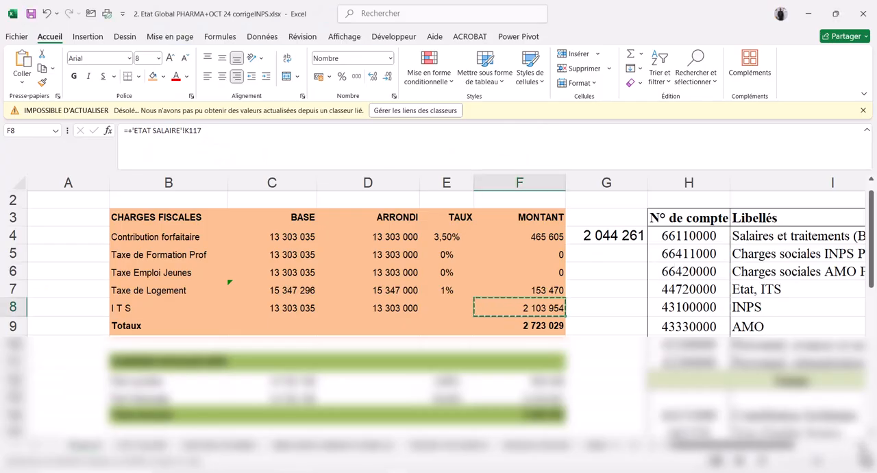
scroll(665, 235, "right", 3)
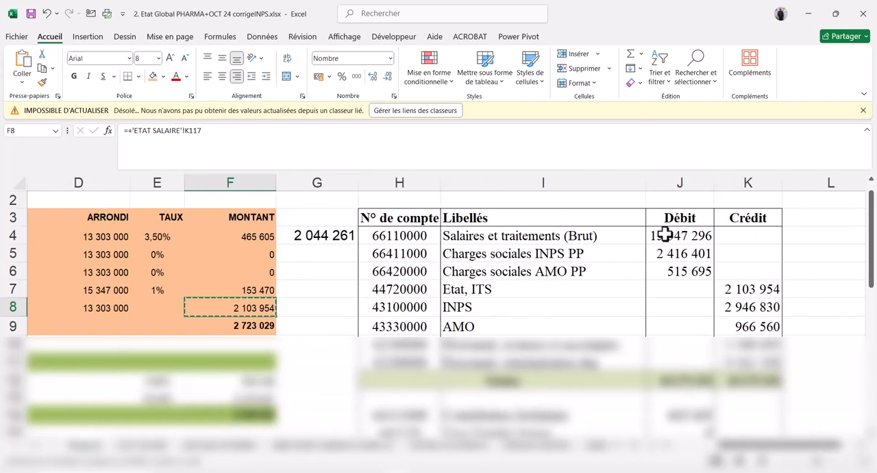
left_click(665, 235)
key("ctrl+c")
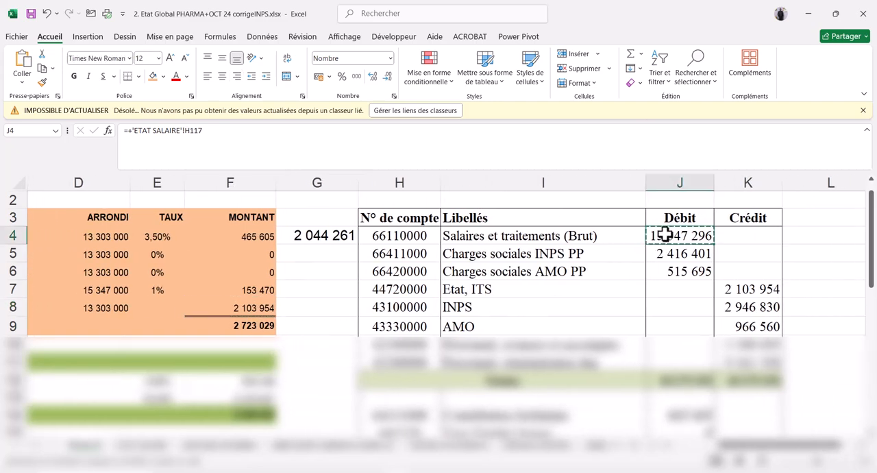
key("alt+Tab")
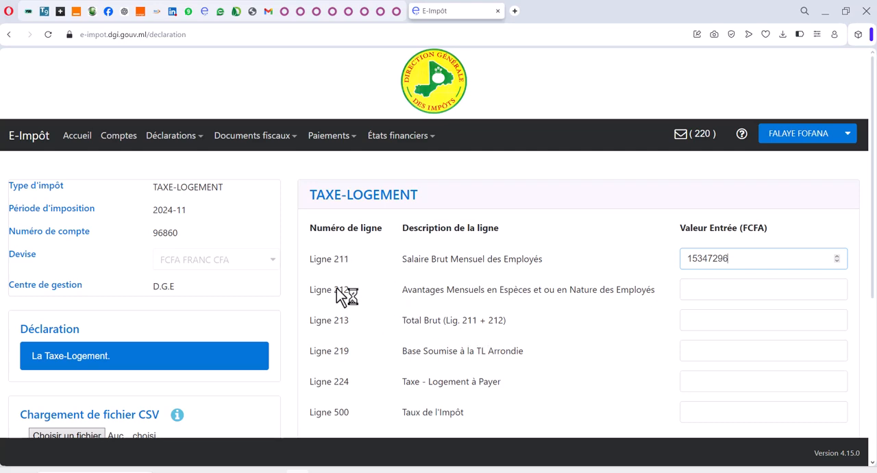
left_click(727, 317)
key("ctrl+v")
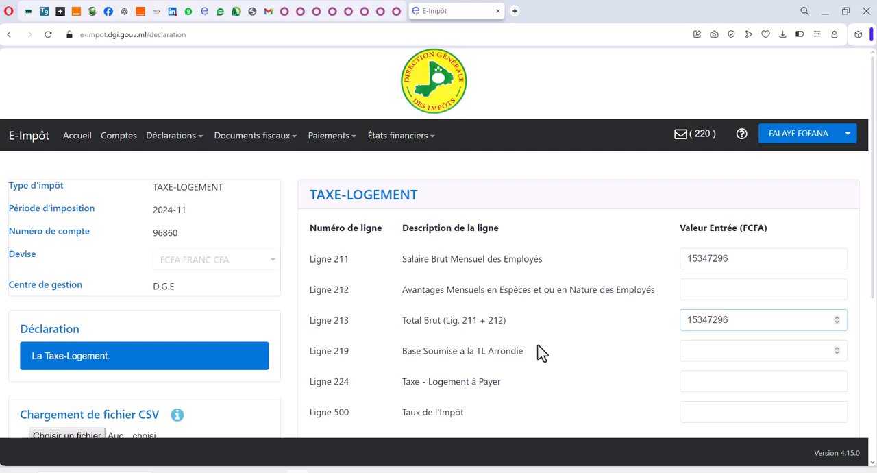
Step: Copy the Taxe de Logement ARRONDI base from the Excel workbook into Ligne 219, Base Soumise à la TL Arrondie, as 15347000
scroll(539, 352, "down", 2)
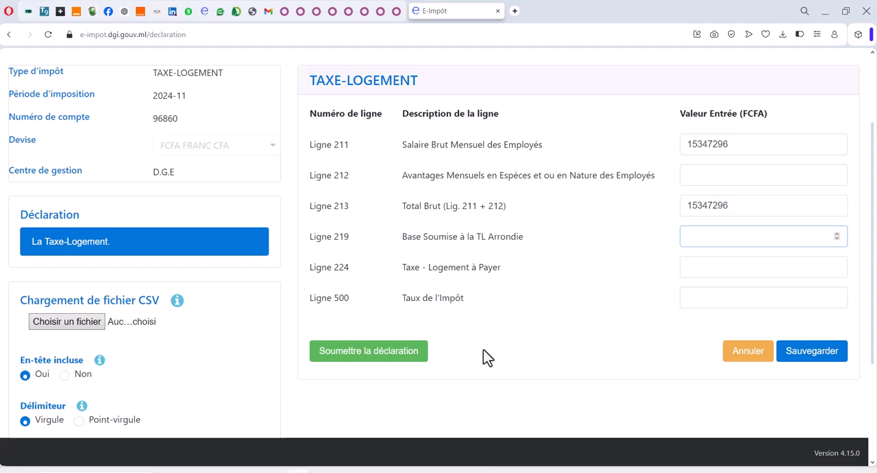
key("alt+Tab")
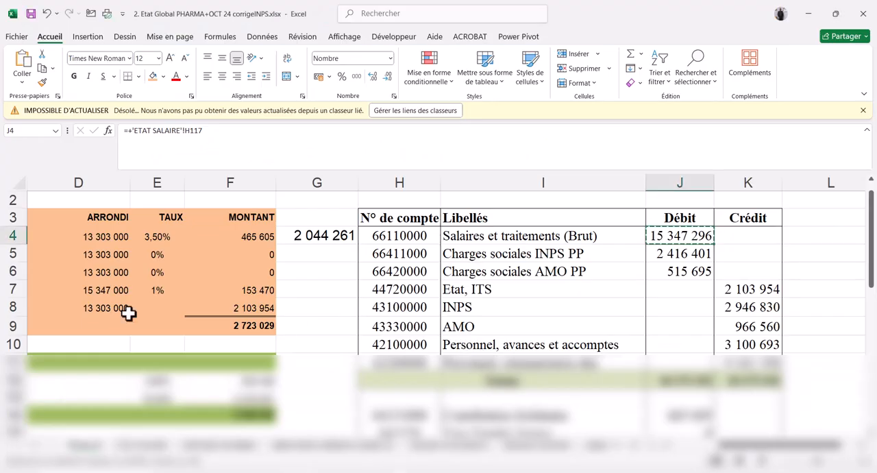
scroll(237, 278, "left", 3)
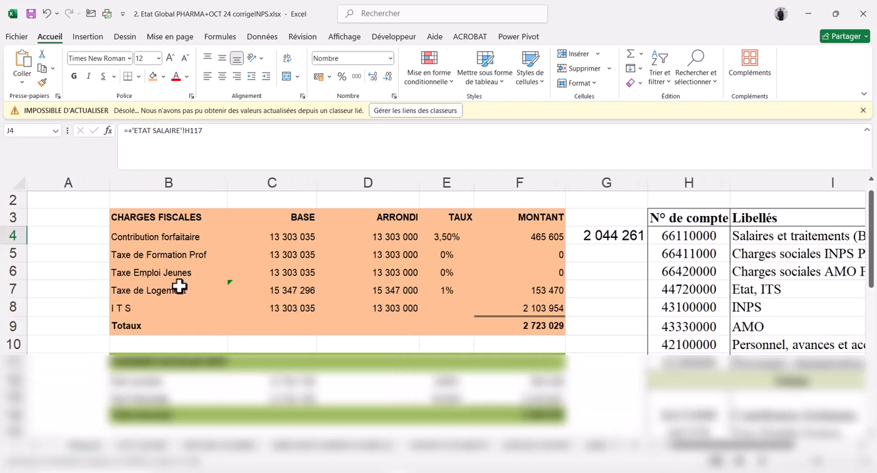
left_click(393, 289)
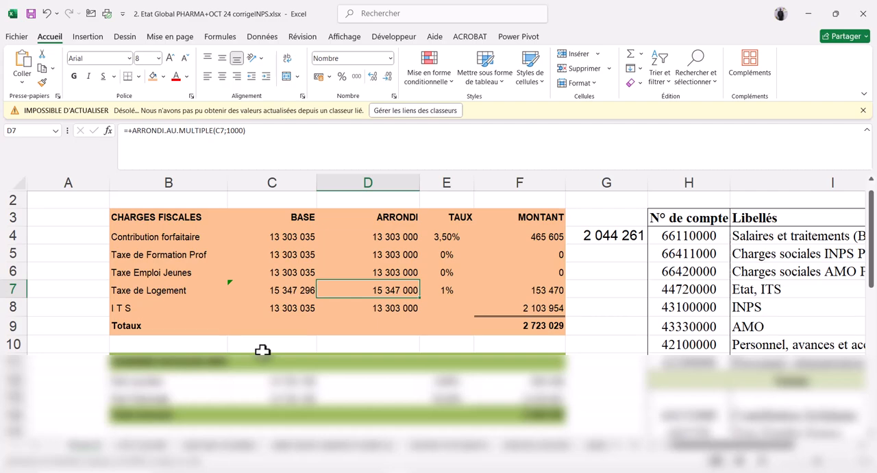
key("ctrl+c")
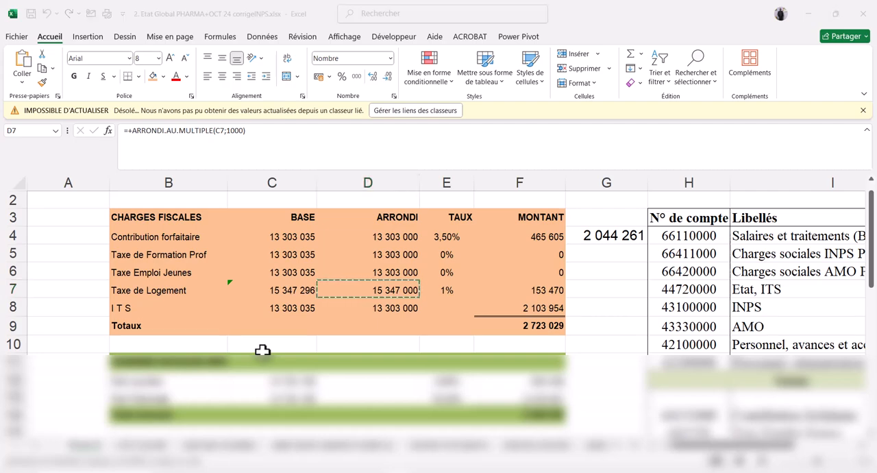
key("alt+Tab")
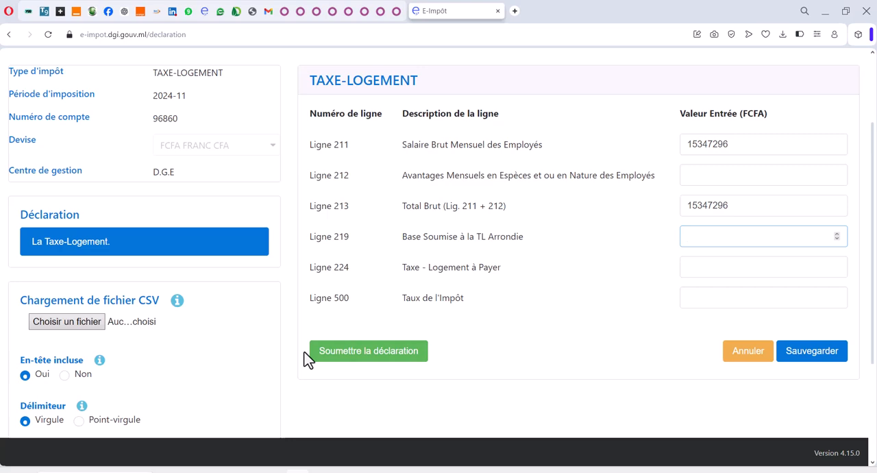
key("ctrl+v")
Step: Enter the workbook's Taxe de Logement MONTANT, 153470, in Ligne 224 and set Ligne 500, Taux de l'Impôt, to 1
left_click(691, 273)
key("alt+Tab")
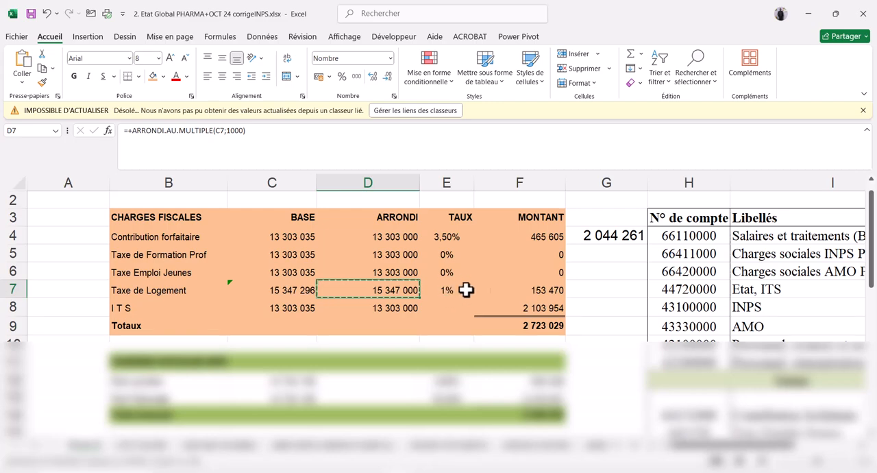
left_click(548, 290)
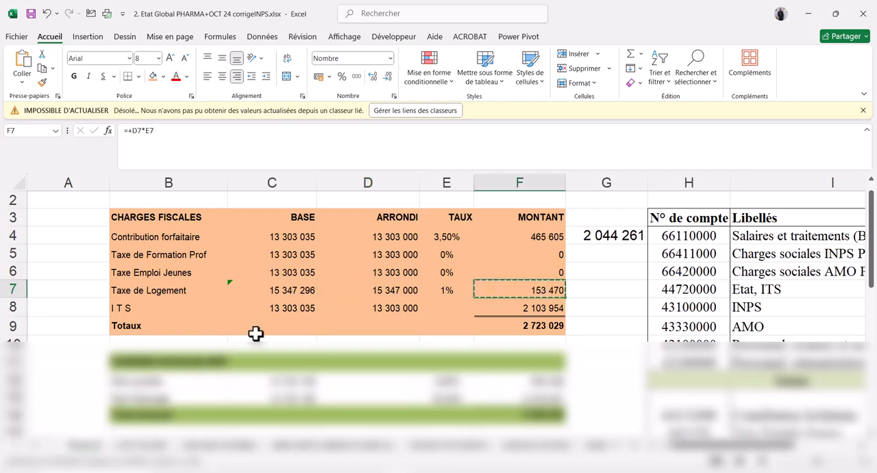
key("alt+Tab")
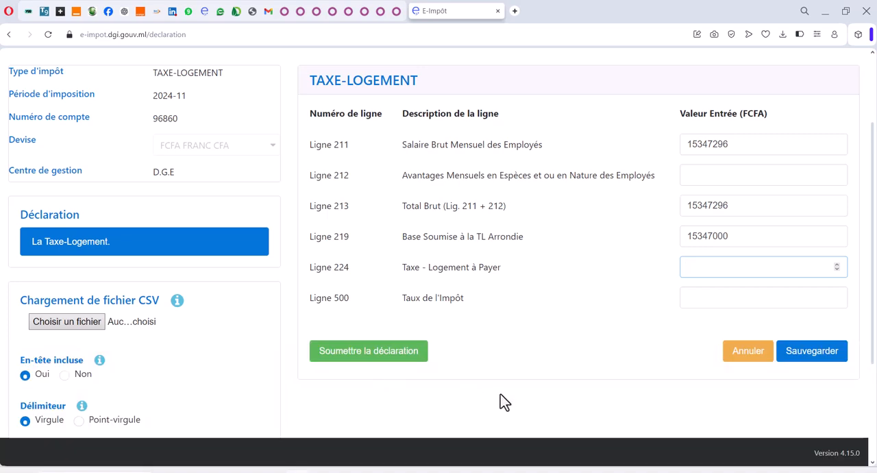
type("153470")
left_click(725, 296)
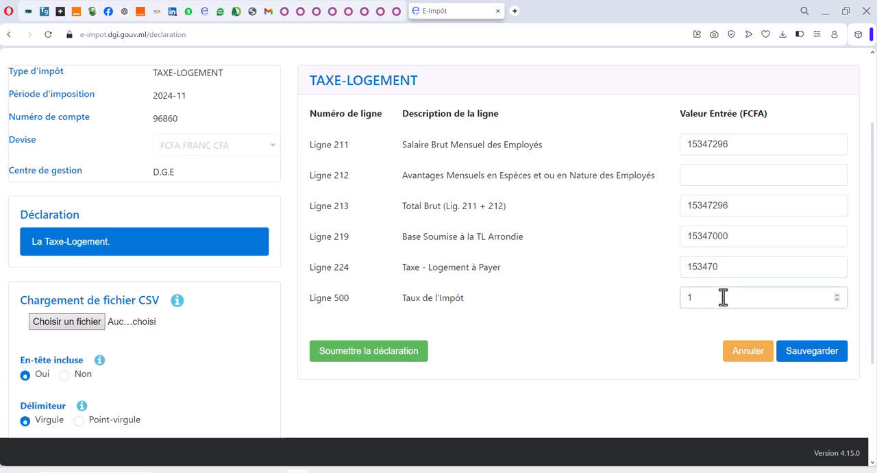
right_click(722, 297)
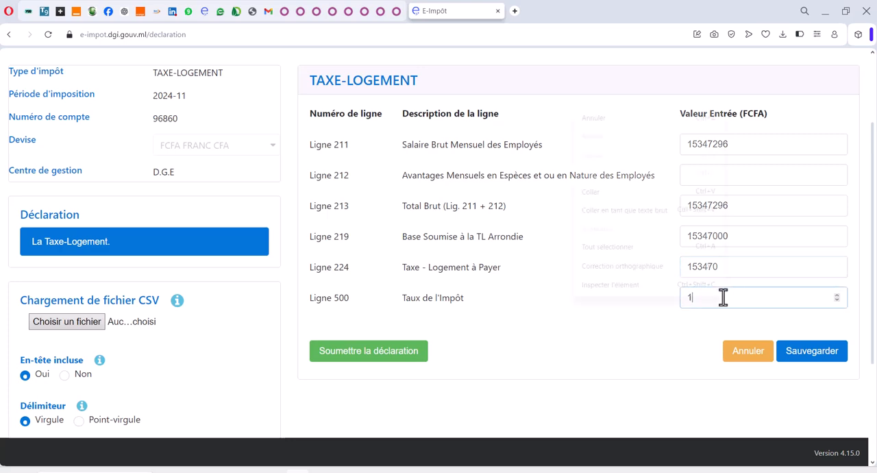
left_click(634, 344)
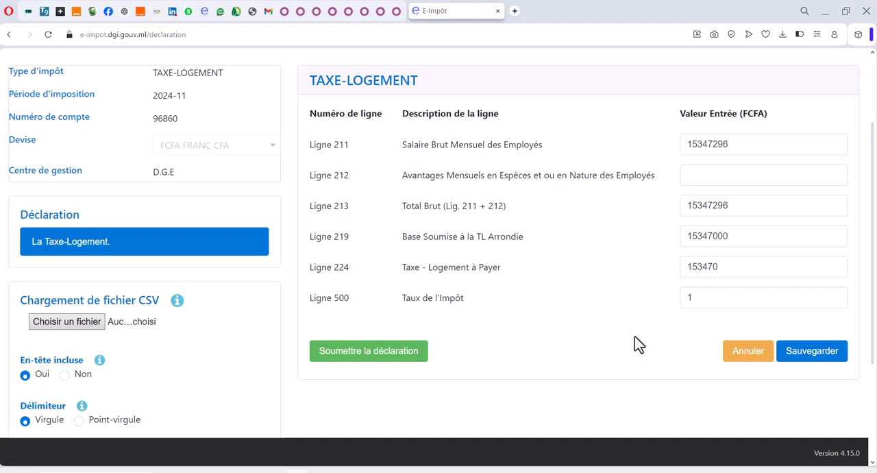
Step: Save the Taxe-Logement declaration and submit it, certifying the consent to send it to the tax centre
scroll(635, 343, "down", 1)
left_click(811, 299)
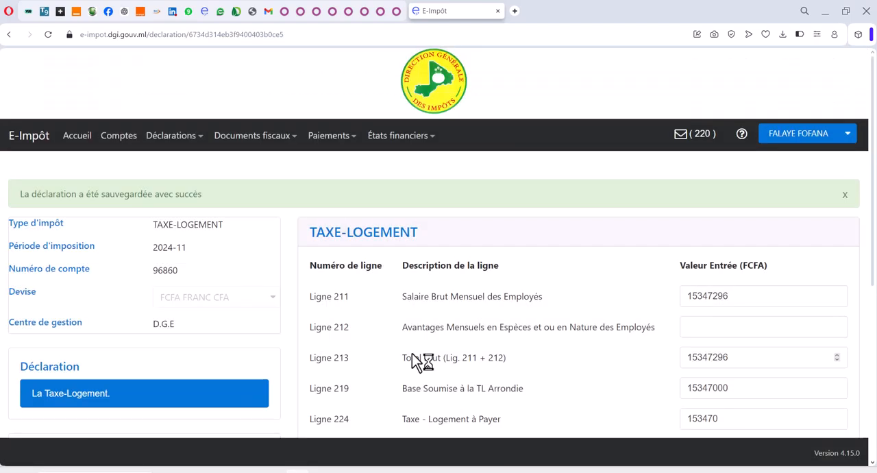
scroll(401, 397, "down", 4)
left_click(367, 288)
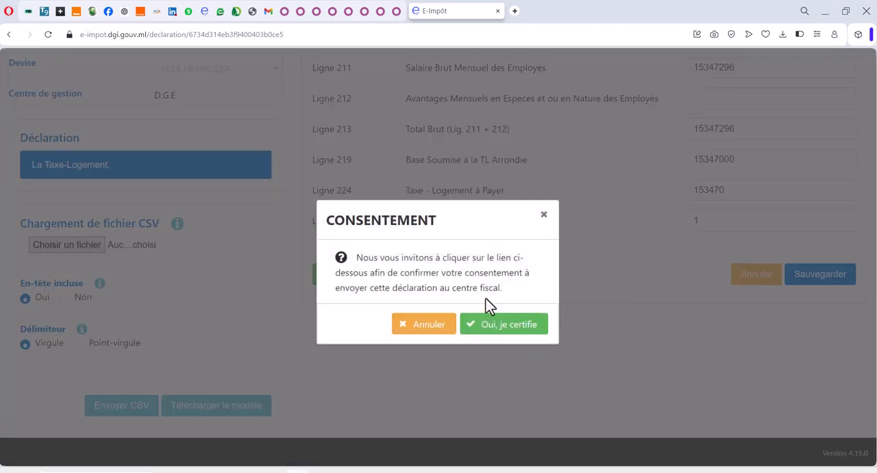
left_click(499, 329)
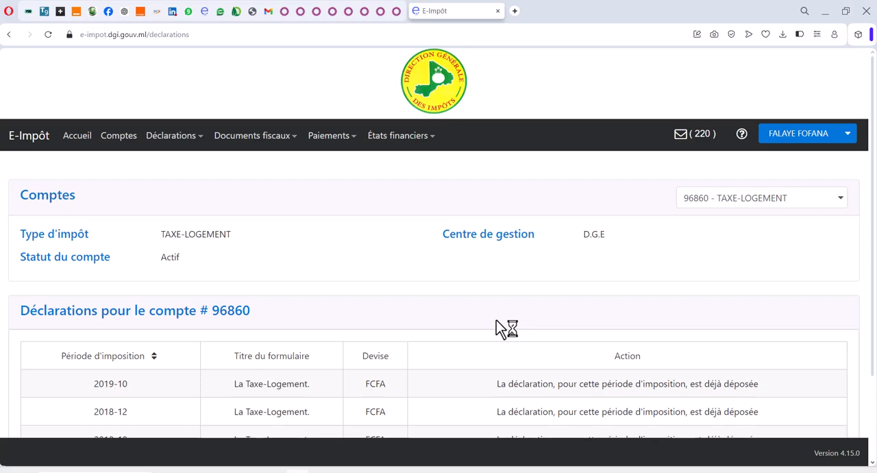
Step: Select the TAXE/VALEUR AJOUTEE account and open its 2024-11 T.V.A - Régime Réel Normal declaration for filing
scroll(495, 320, "down", 2)
scroll(485, 322, "up", 2)
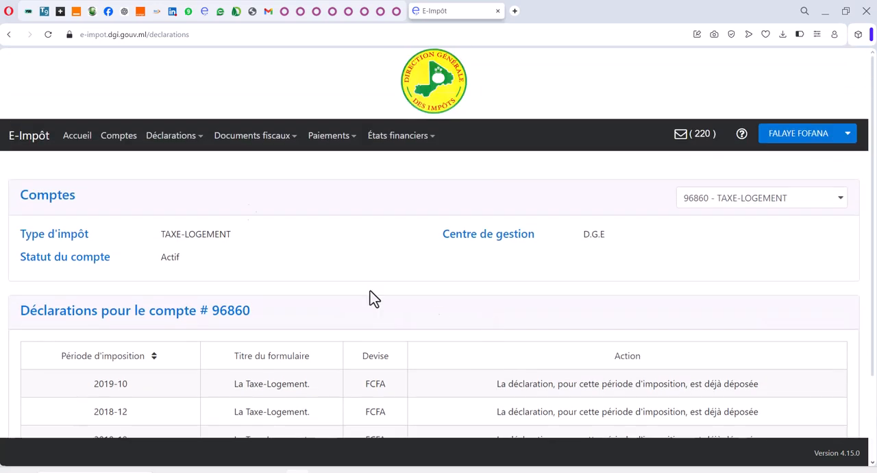
left_click(811, 202)
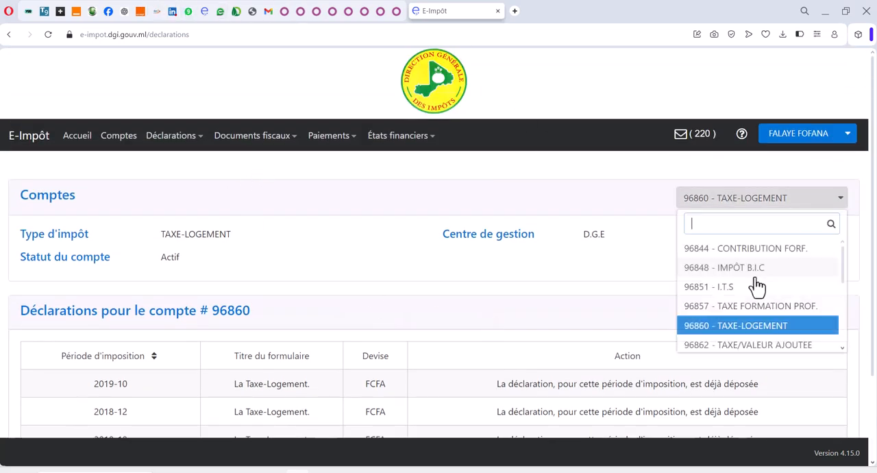
left_click(738, 346)
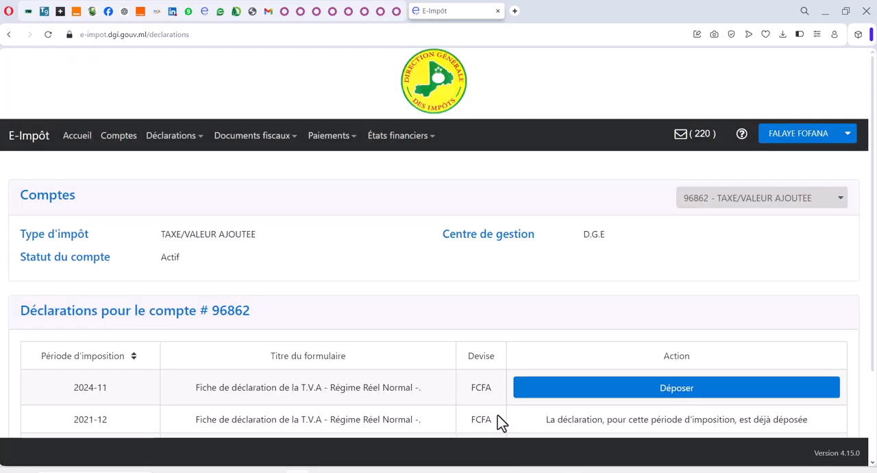
scroll(459, 290, "down", 2)
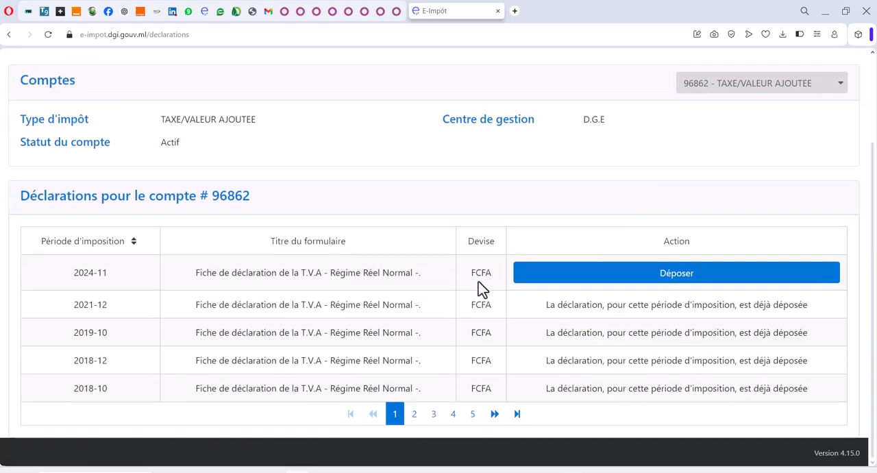
left_click(566, 277)
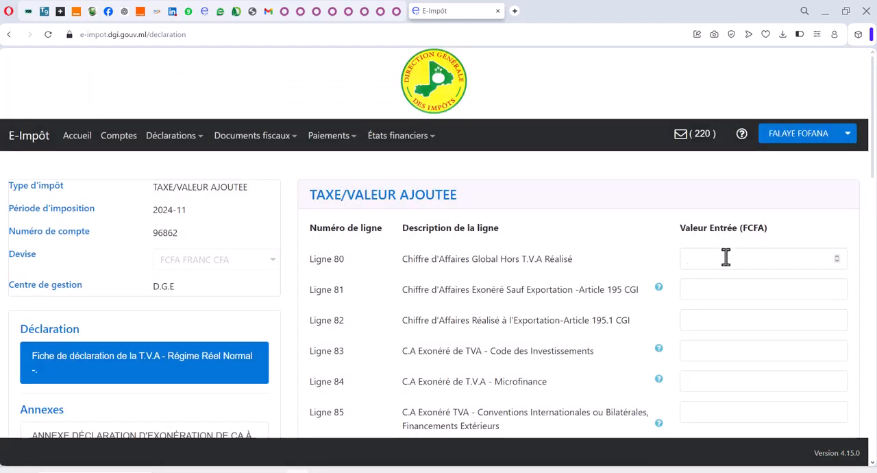
Step: Copy the CA TOTAL amount from CA OCTOBRE.xlsx into Ligne 80, Chiffre d'Affaires Global Hors T.V.A Réalisé, as 742466137
left_click(726, 258)
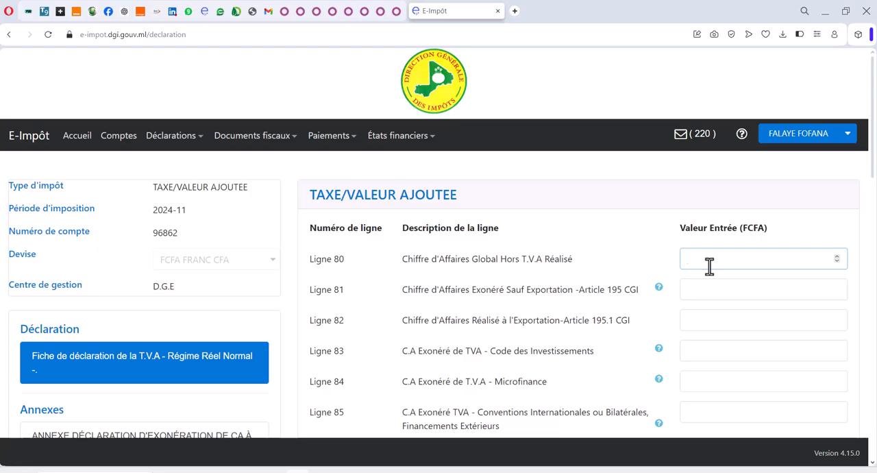
key("alt+Tab")
key("alt+Tab")
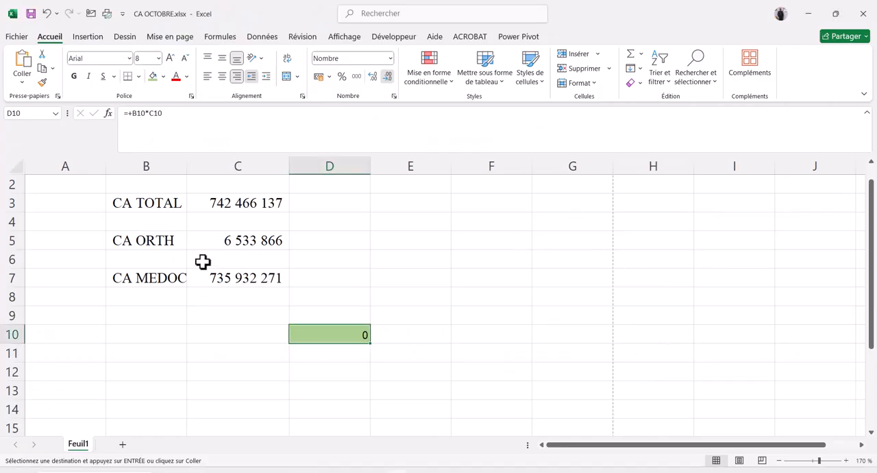
left_click(3, 203)
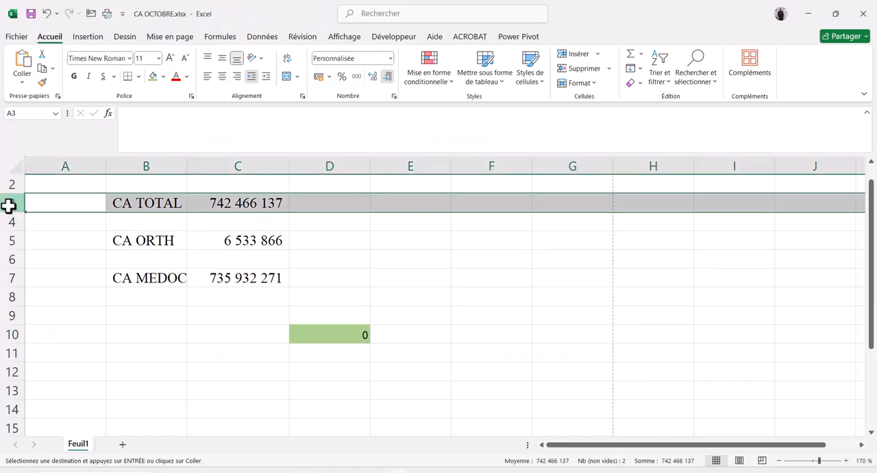
left_click(244, 202)
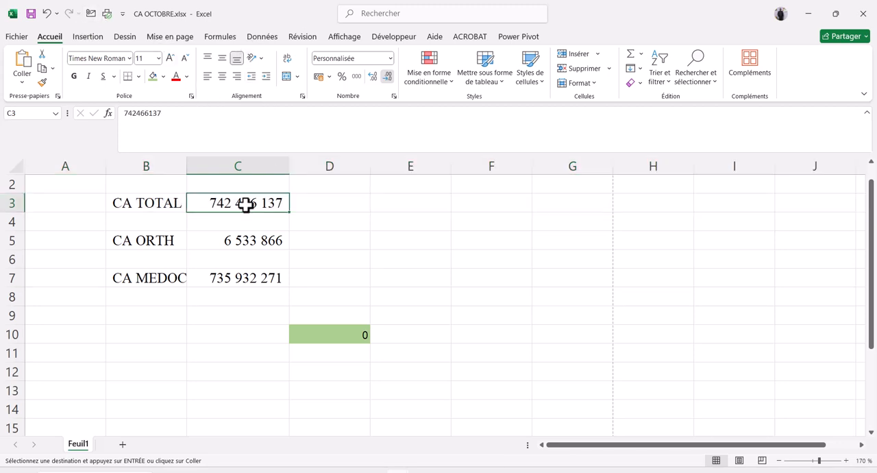
key("ctrl+c")
key("alt+Tab")
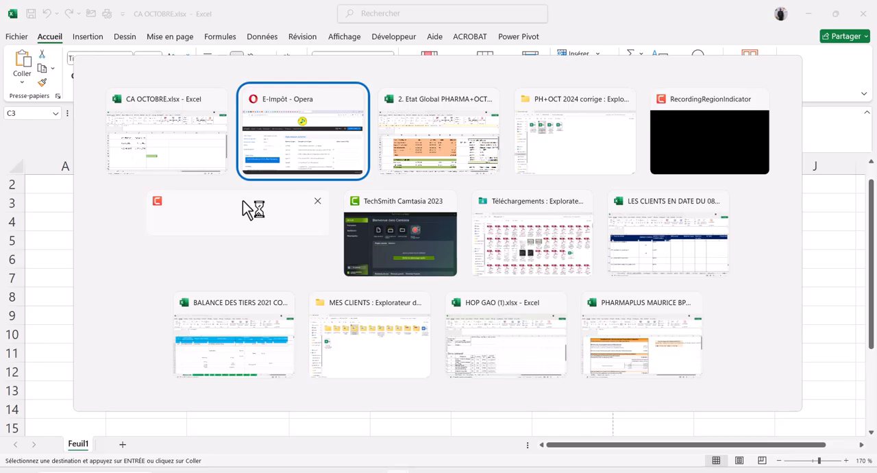
key("ctrl+v")
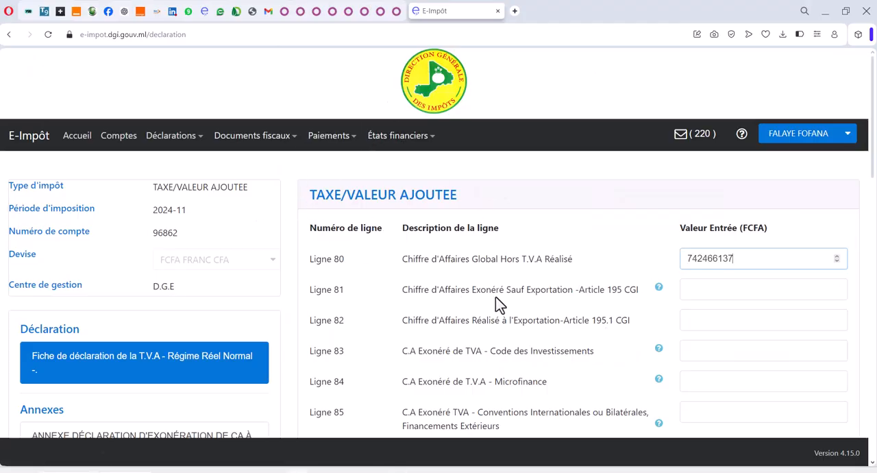
Step: Enter the same 742466137 in Ligne 81, Chiffre d'Affaires Exonéré Sauf Exportation, and set Ligne 82, Chiffre d'Affaires Réalisé à l'Exportation, to 0
left_click(694, 287)
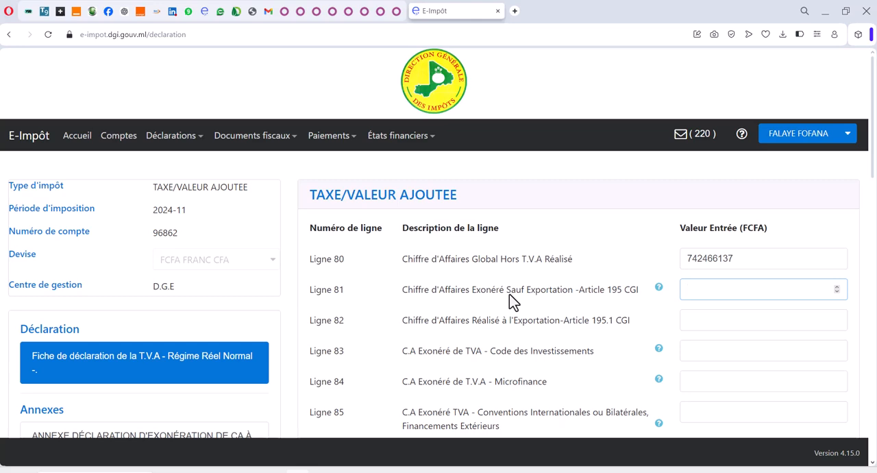
key("ctrl+v")
scroll(535, 305, "down", 1)
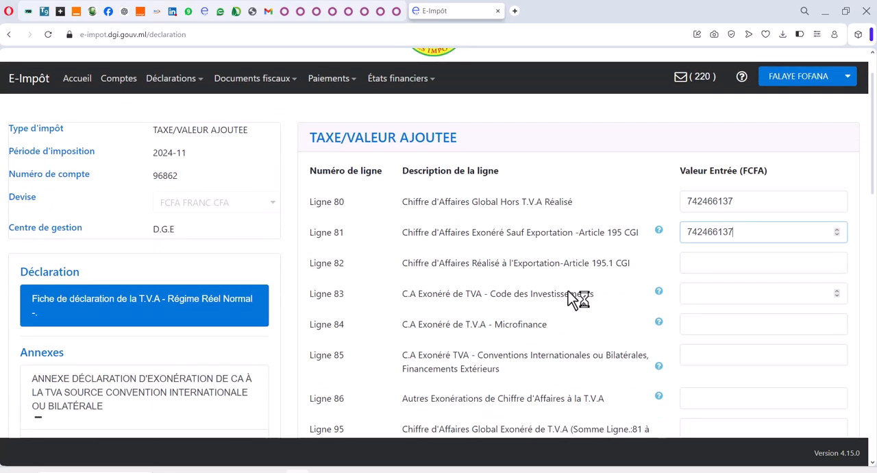
scroll(585, 272, "down", 1)
left_click(713, 204)
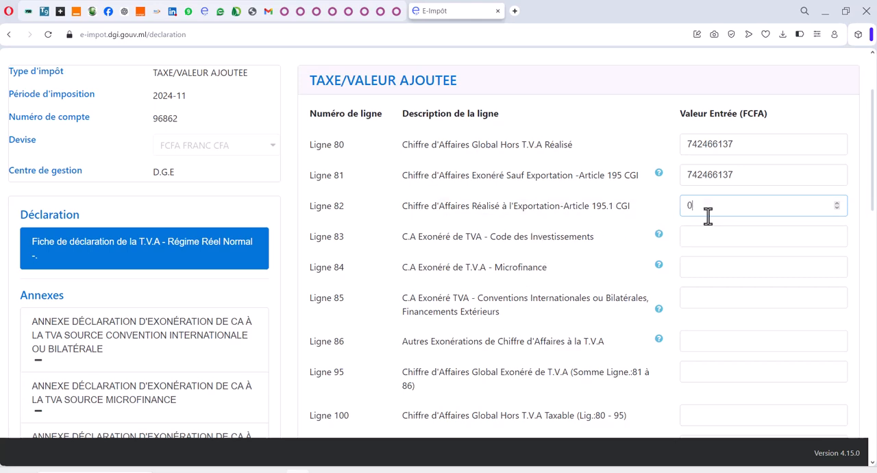
key("Tab")
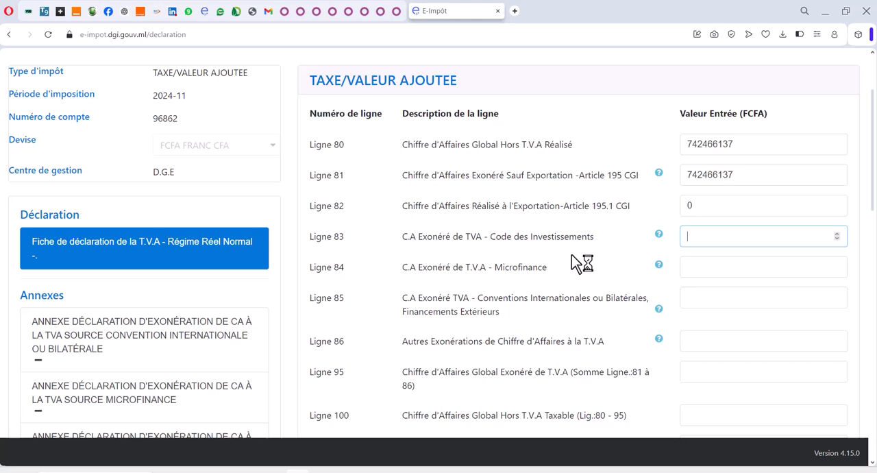
Step: Leave Lignes 83 to 86 blank and enter 742466137 in Ligne 95, Chiffre d'Affaires Global Exonéré de T.V.A
left_click(698, 262)
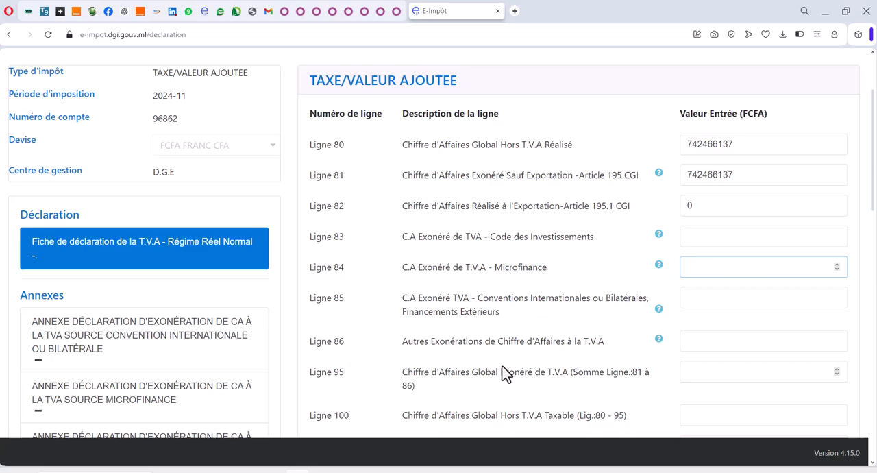
scroll(434, 279, "down", 2)
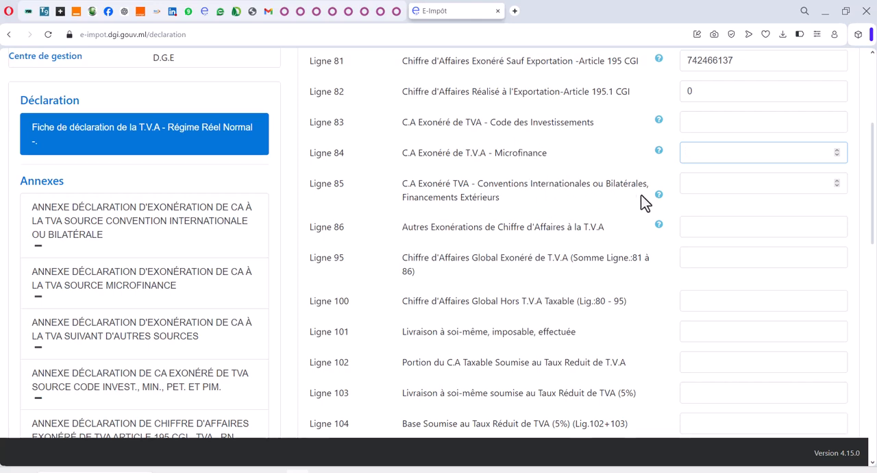
key("Tab")
key("Tab")
key("Tab")
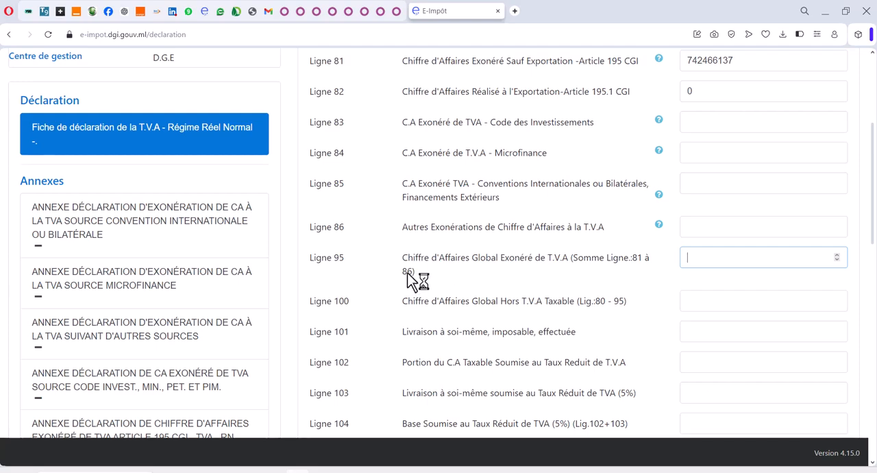
scroll(582, 158, "up", 2)
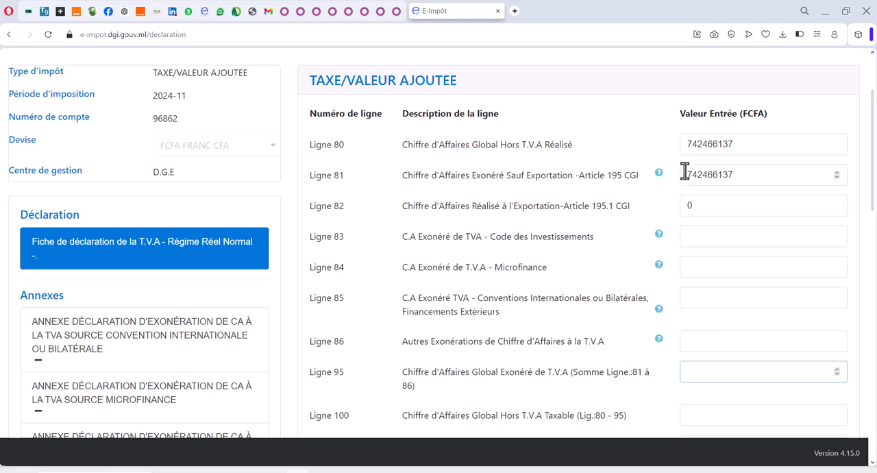
key("ctrl+v")
Step: Set Ligne 100, Chiffre d'Affaires Global Hors T.V.A Taxable, to 0
scroll(647, 322, "down", 3)
scroll(650, 295, "down", 1)
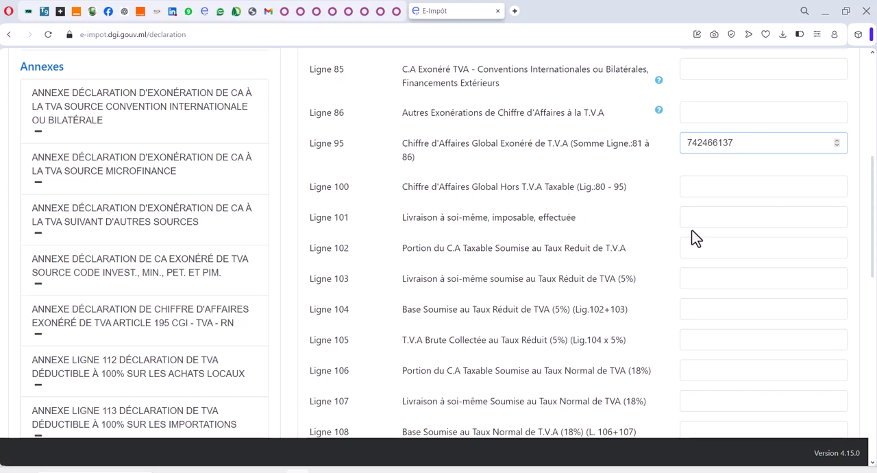
left_click(752, 187)
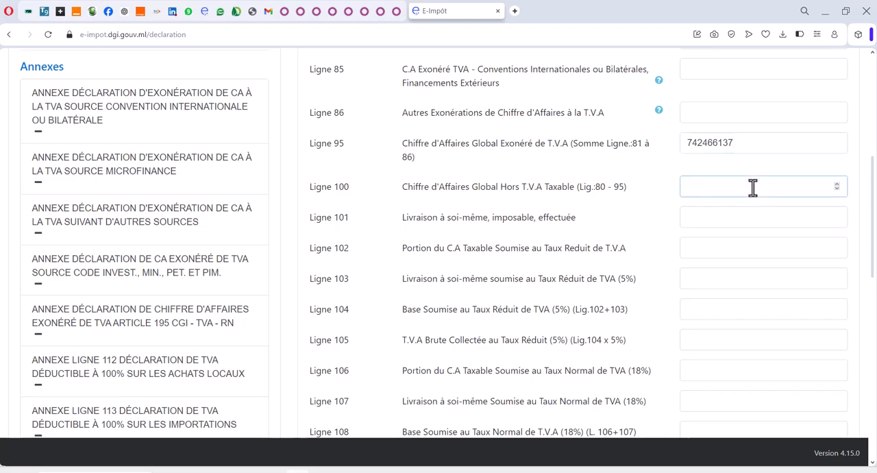
scroll(752, 187, "up", 5)
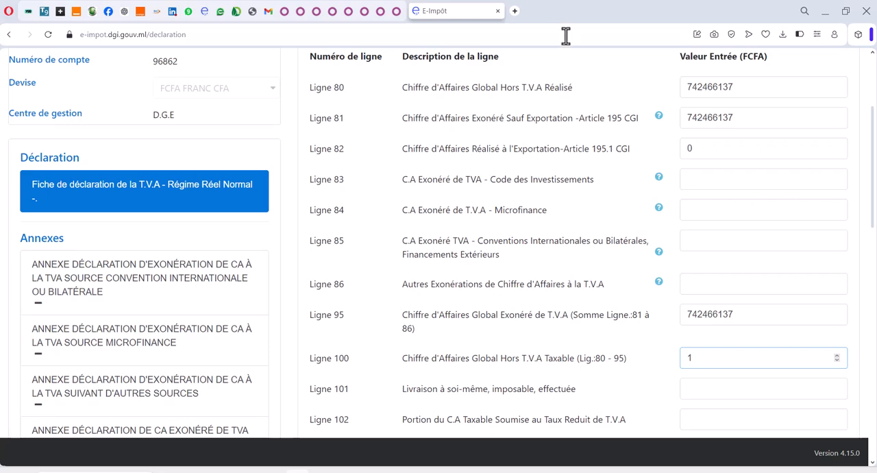
scroll(732, 264, "down", 1)
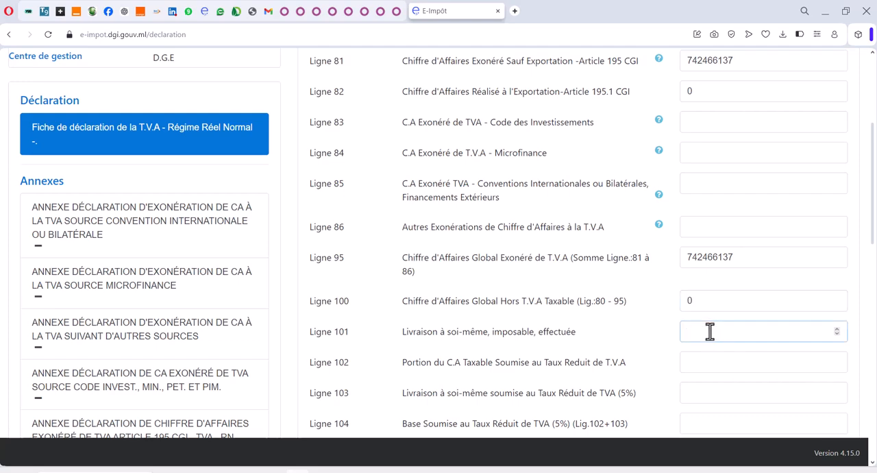
Step: Leave the remaining T.V.A lines from Ligne 101 to Ligne 133 blank and save the declaration
scroll(711, 333, "down", 4)
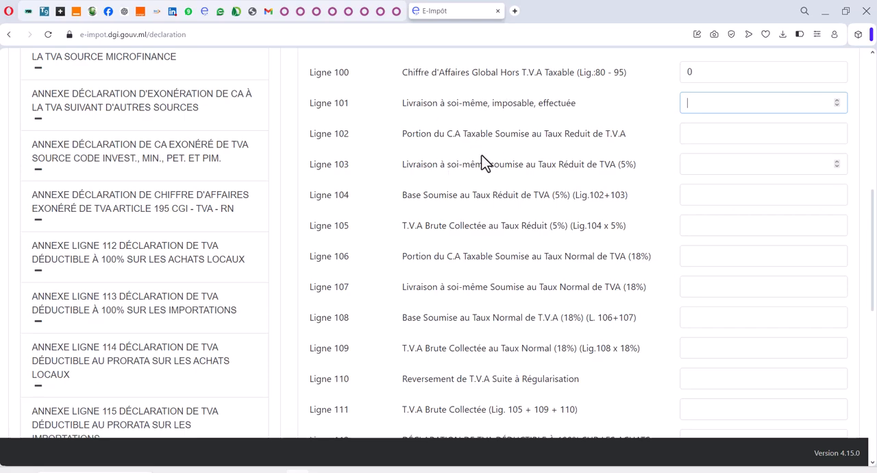
scroll(493, 247, "down", 1)
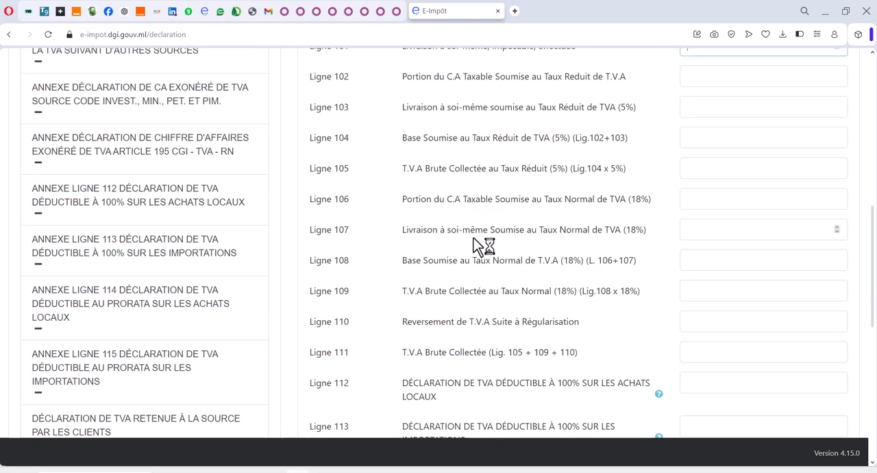
scroll(466, 206, "down", 3)
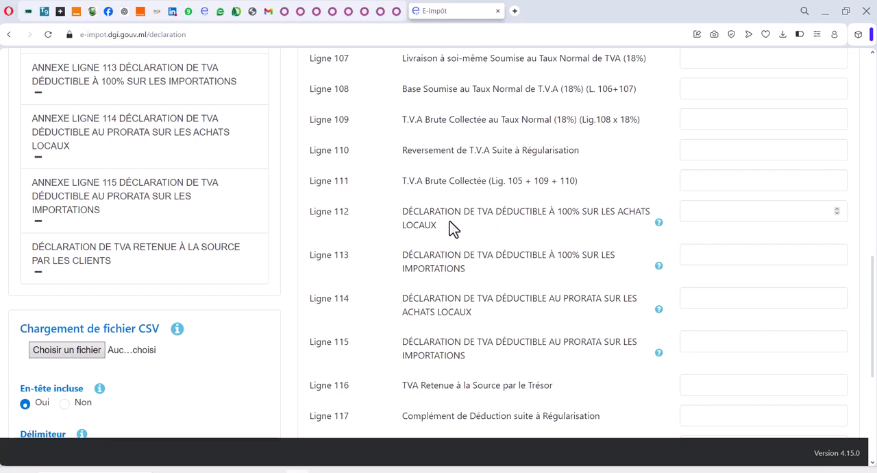
scroll(493, 231, "down", 4)
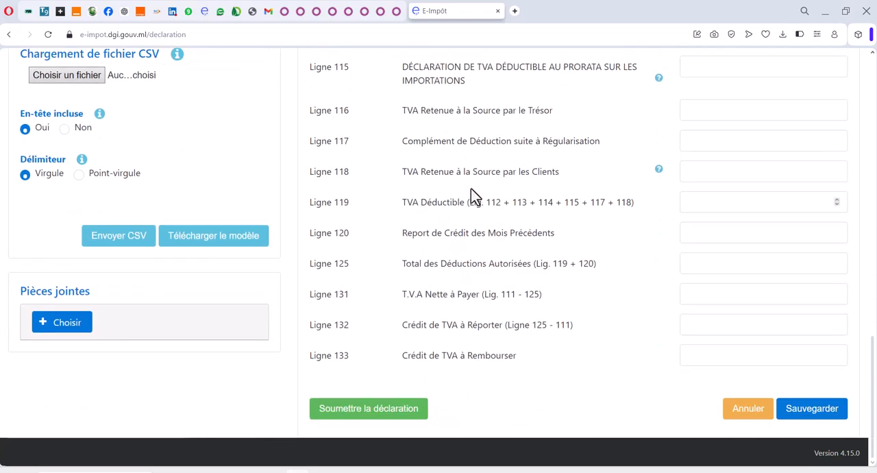
left_click(842, 414)
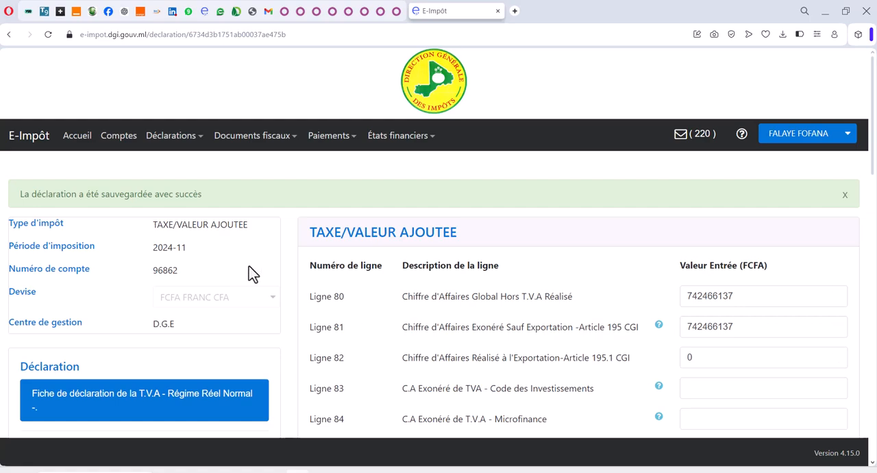
Step: Find and open the annex for Chiffre d'Affaires Exonéré de TVA Article 195 CGI - TVA - RN
scroll(211, 335, "down", 5)
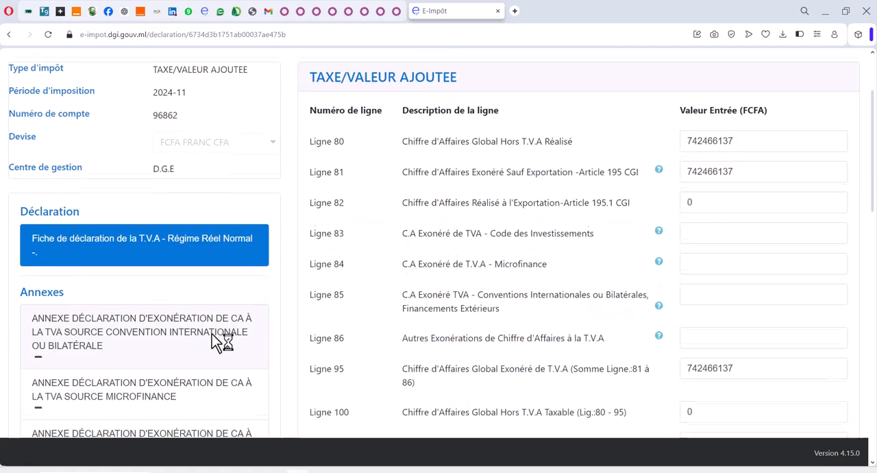
scroll(212, 335, "down", 2)
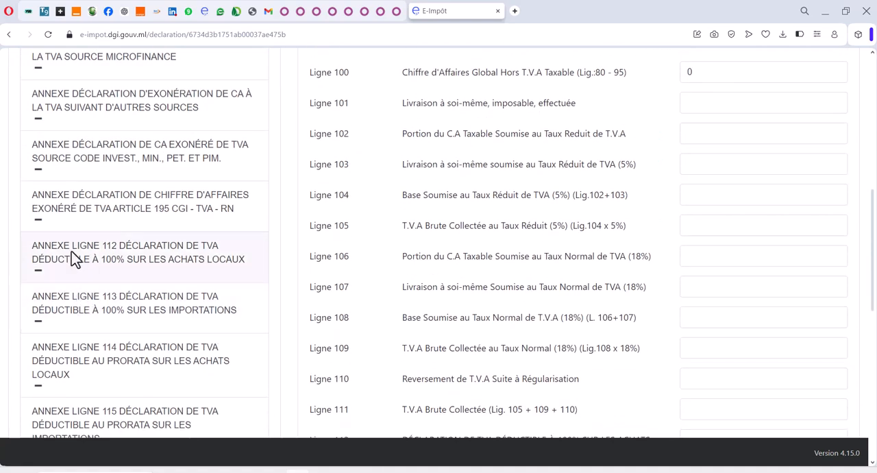
scroll(73, 256, "up", 4)
scroll(75, 259, "down", 2)
scroll(76, 259, "down", 1)
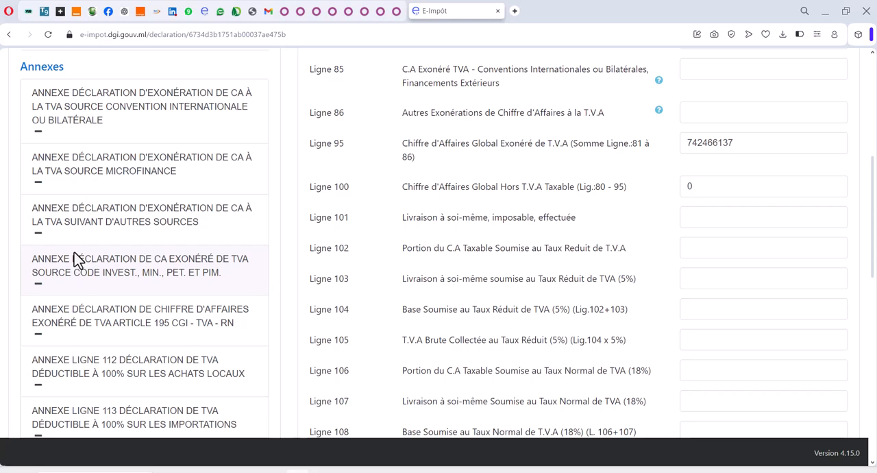
scroll(77, 259, "down", 1)
scroll(77, 259, "down", 3)
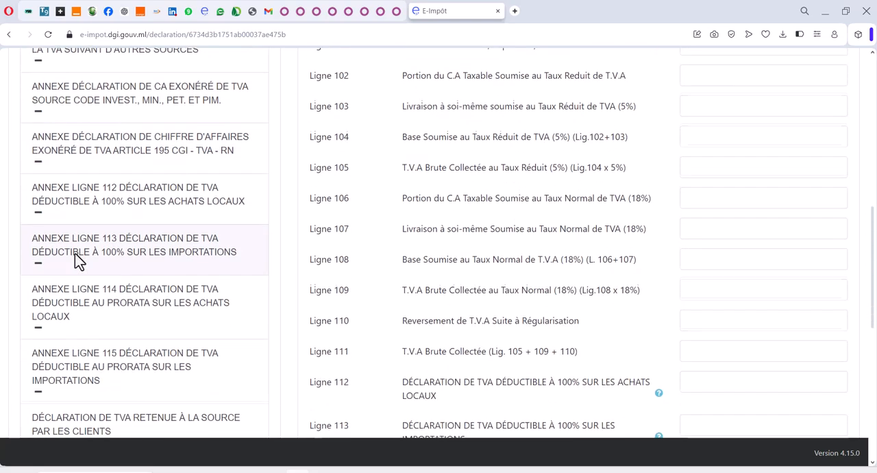
scroll(77, 259, "down", 1)
scroll(77, 259, "down", 2)
scroll(77, 260, "up", 6)
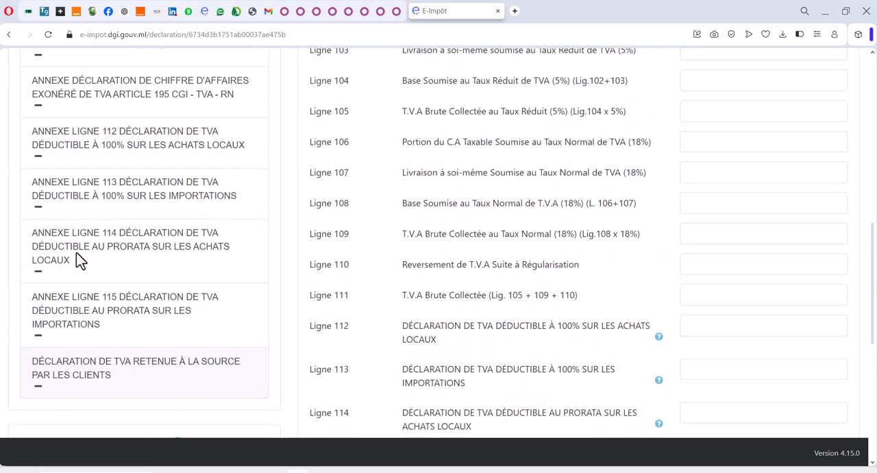
scroll(76, 258, "up", 2)
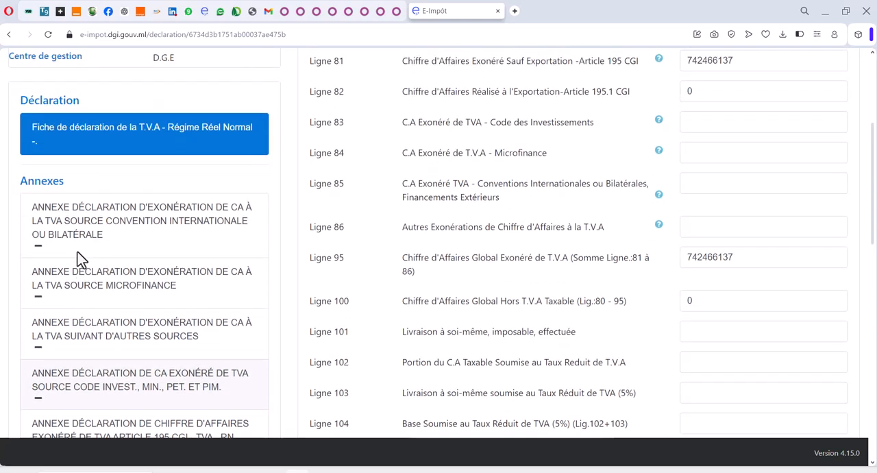
scroll(87, 250, "down", 2)
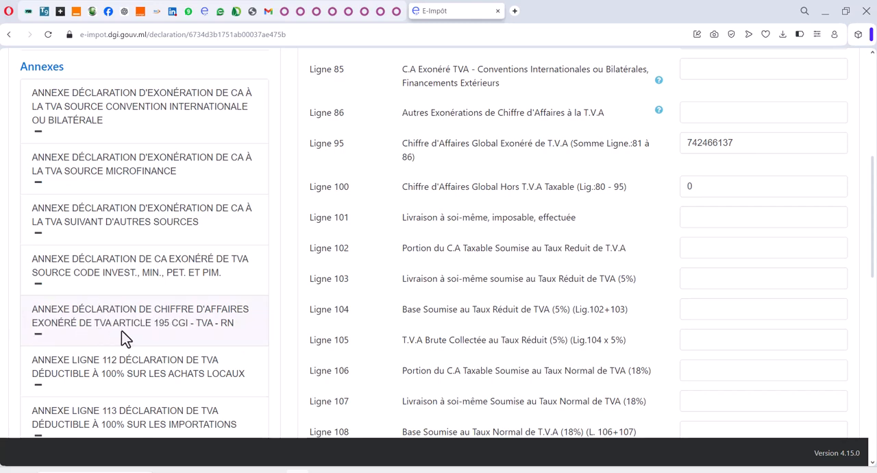
left_click(180, 331)
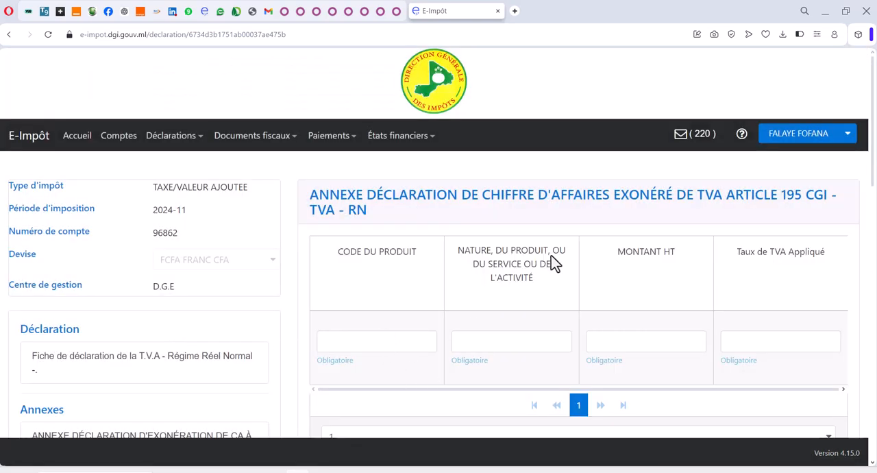
Step: Search the computer for "article 195" and open the Word document ARTICLE 195 CODE DES IMPOTS.docx
scroll(553, 263, "down", 2)
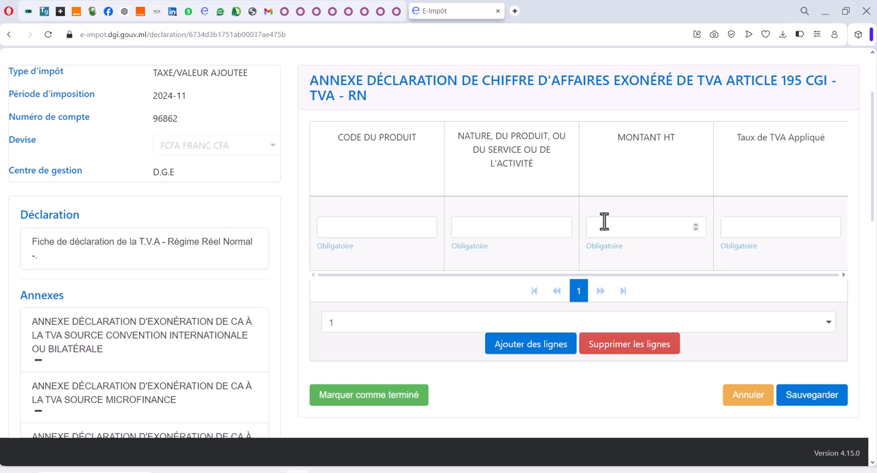
left_click(357, 232)
left_click(95, 472)
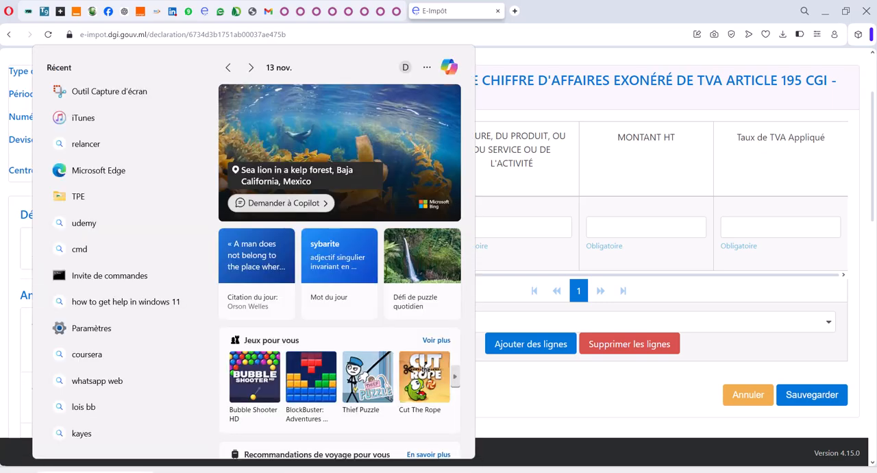
type("art")
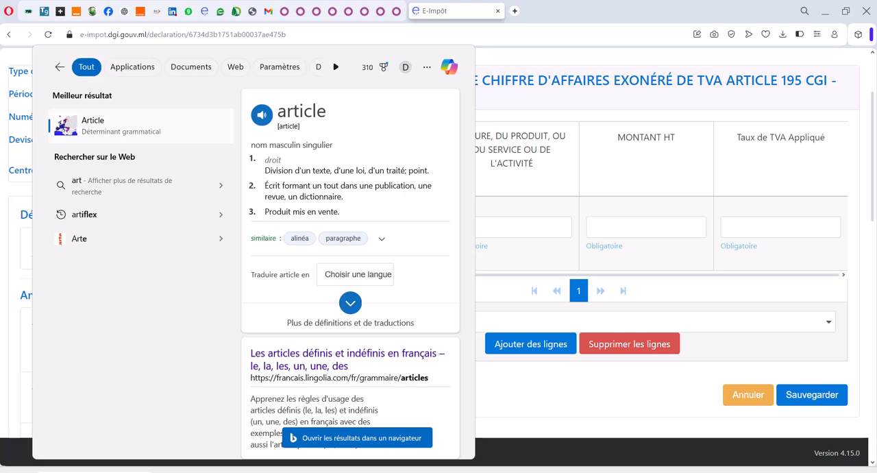
type("icle")
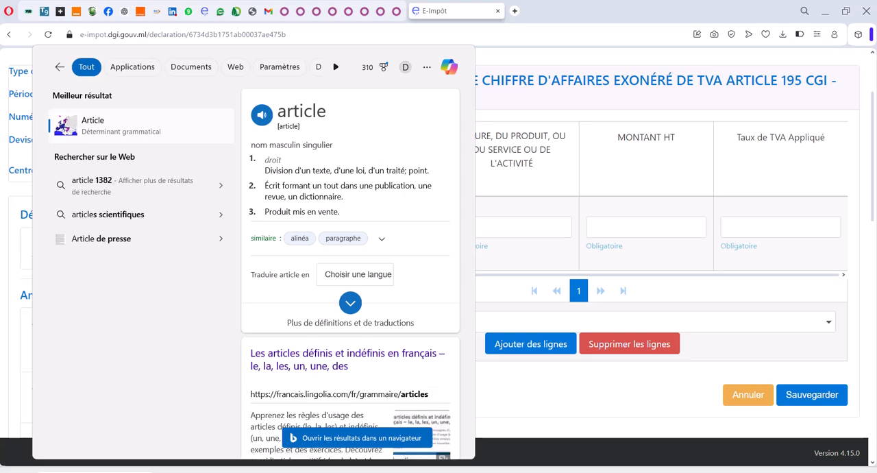
type(" 195")
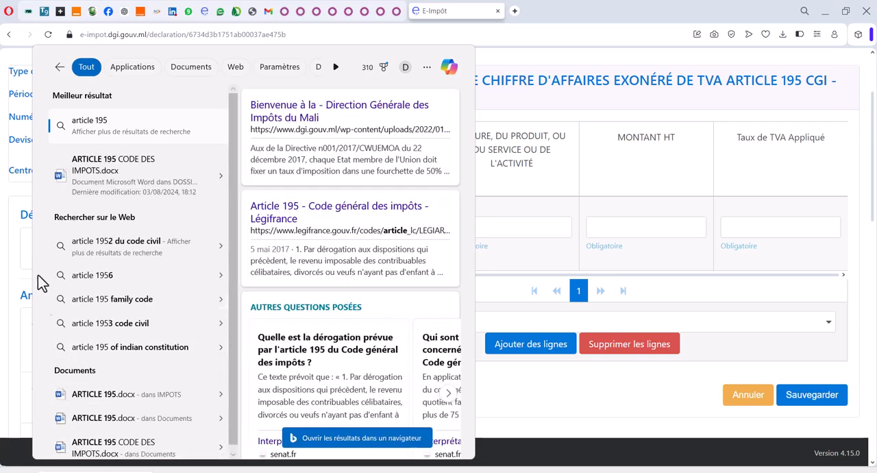
left_click(99, 182)
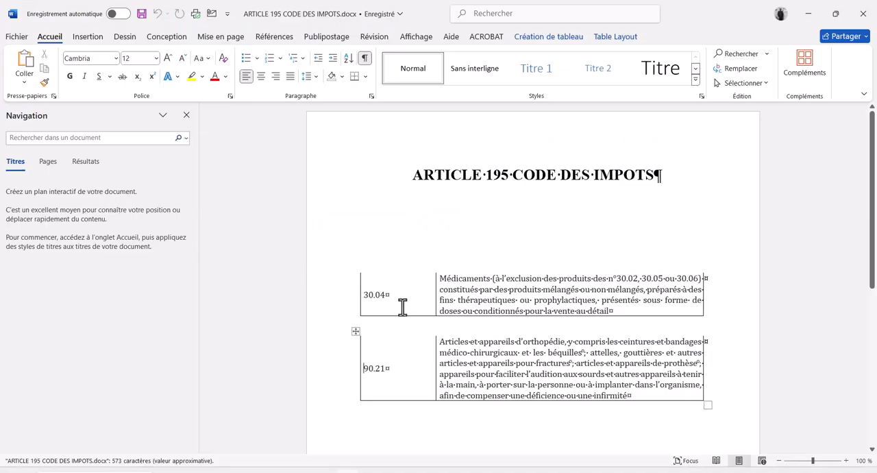
Step: Copy product code 30.04 from the Word document into the annex's first Code du Produit field on E-Impôt, and return to Word
left_click_drag(411, 175, 695, 384)
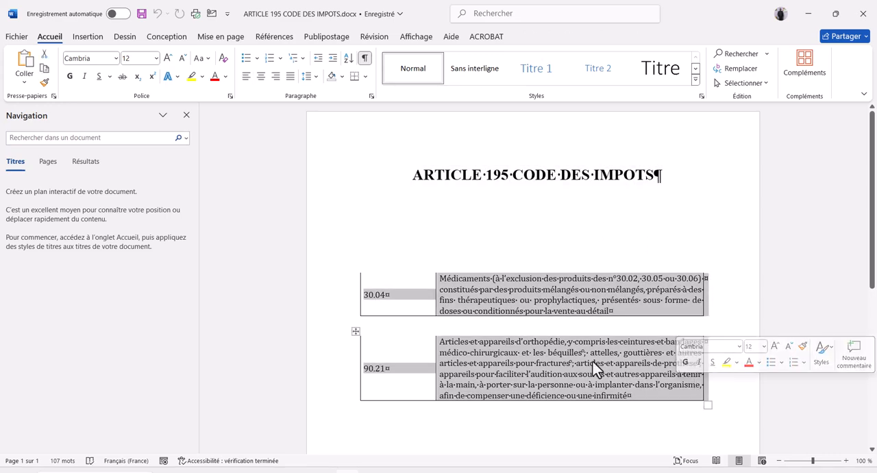
left_click(397, 300)
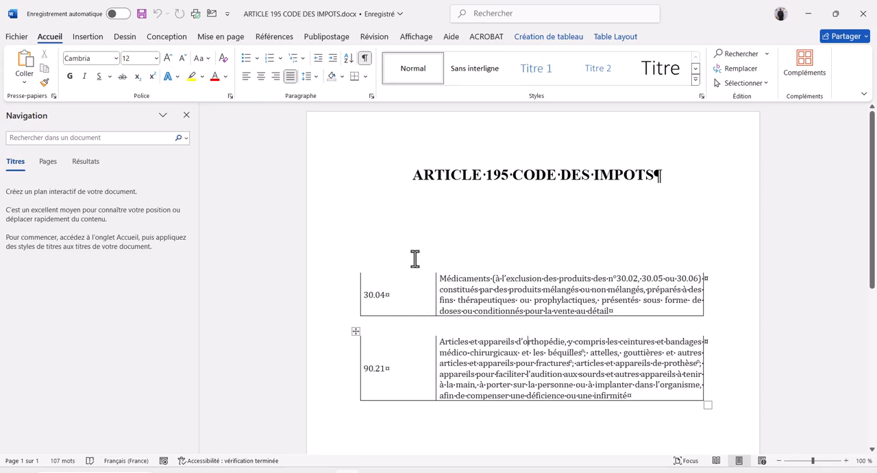
left_click_drag(402, 295, 365, 295)
key("ctrl+c")
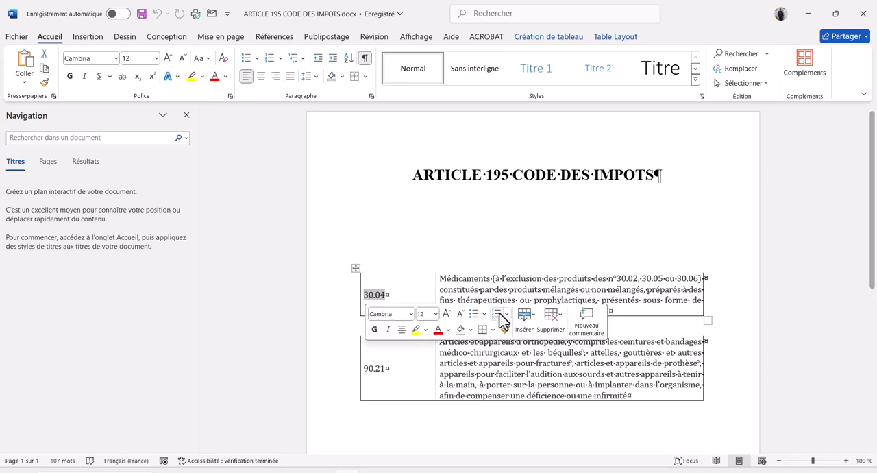
key("alt+Tab")
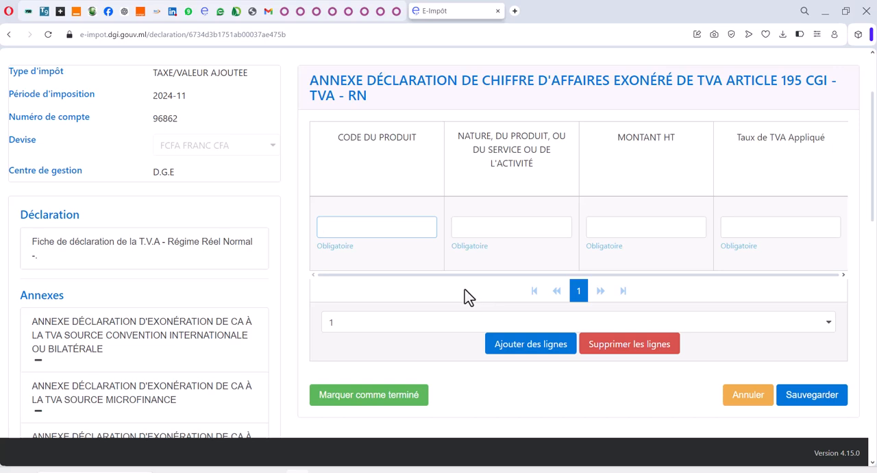
key("ctrl+v")
key("alt+Tab")
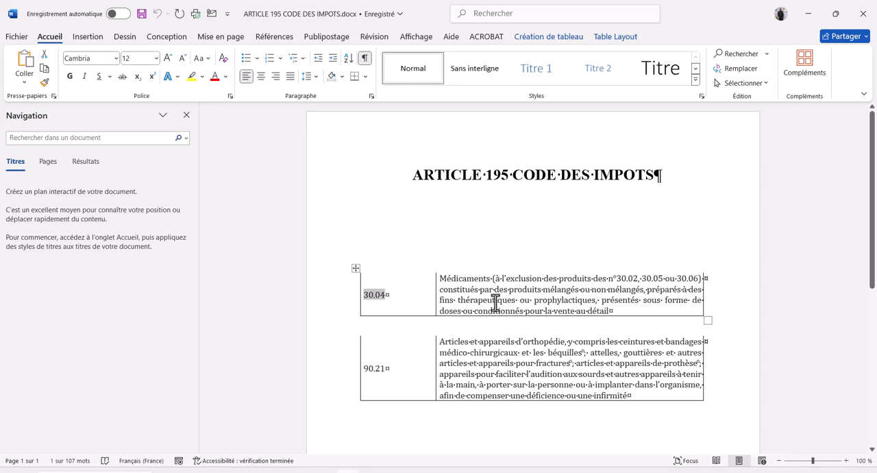
left_click(436, 268)
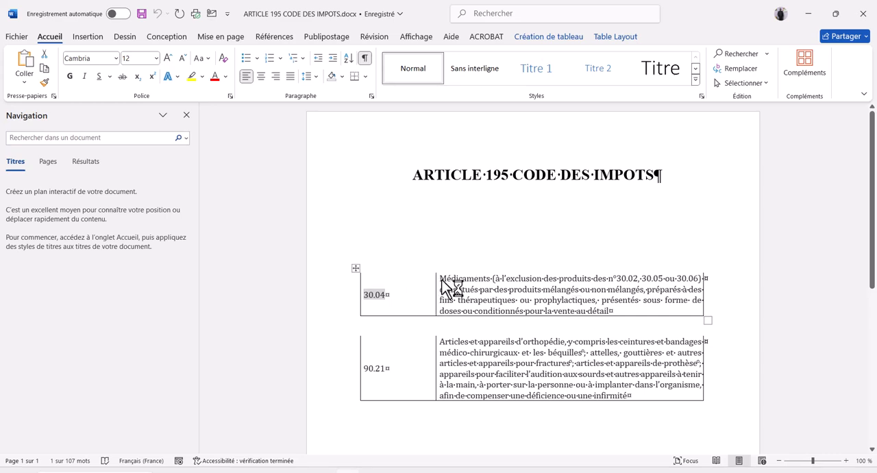
left_click(372, 225)
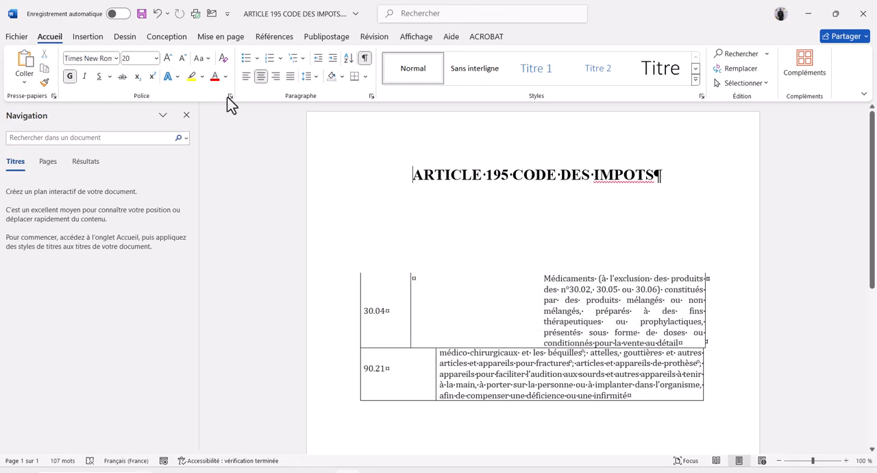
left_click(155, 14)
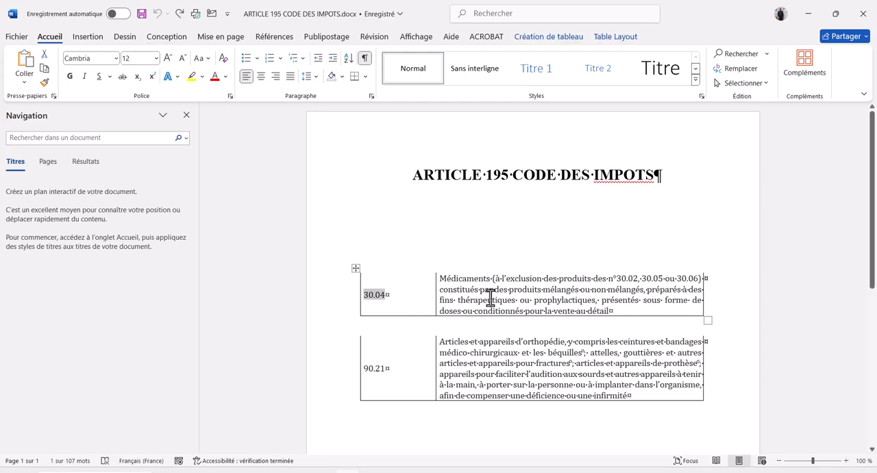
Step: Copy the full Médicaments description for code 30.04 from Word into the first annex row's nature of product field on E-Impôt
double_click(491, 300)
left_click(490, 299)
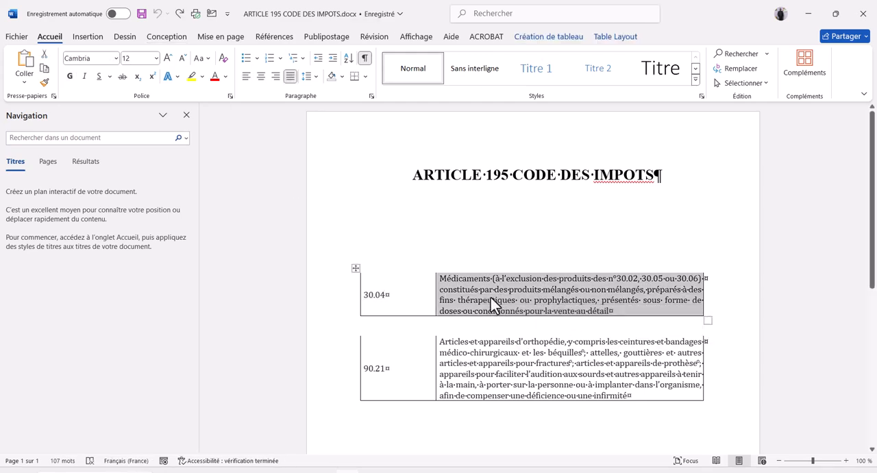
key("alt+Tab")
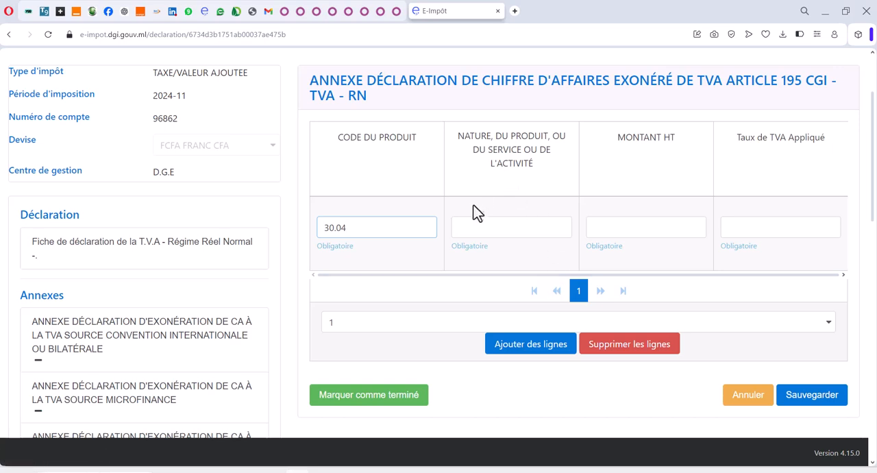
left_click(472, 228)
key("ctrl+v")
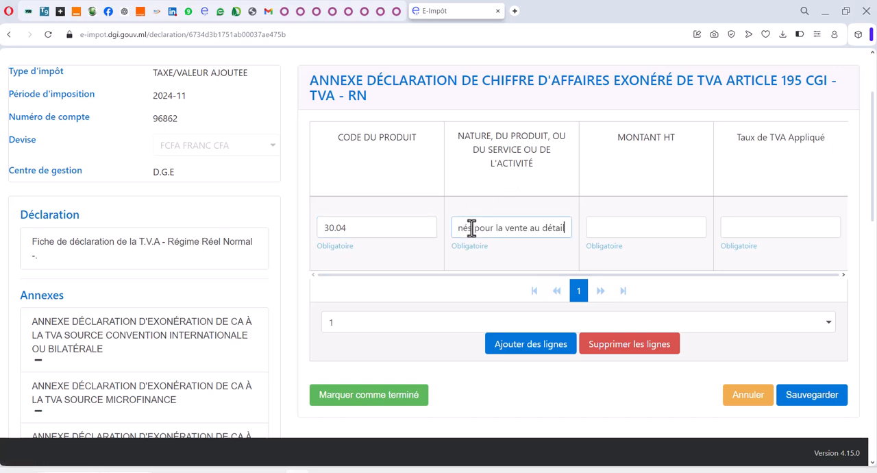
Step: Copy the CA MEDOC amount 735932271 from CA OCTOBRE.xlsx in Excel into the first row's Montant HT on E-Impôt, with Taux de TVA Appliqué 0
left_click(603, 228)
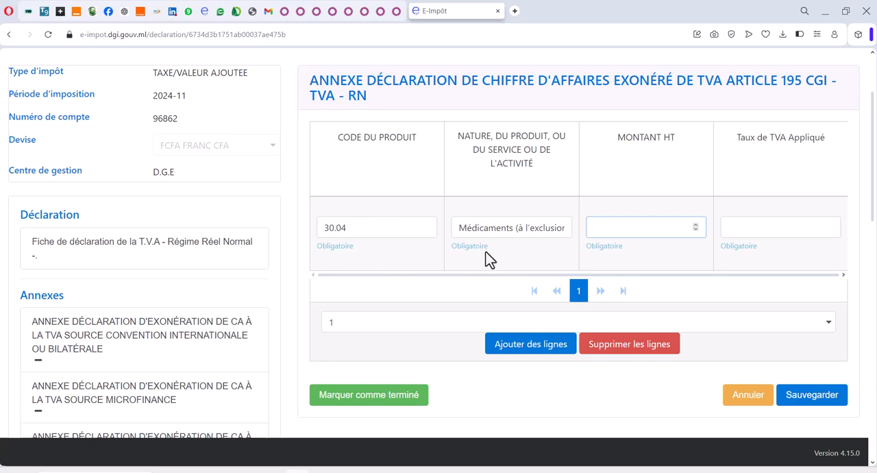
key("alt+Tab")
key("alt+Tab")
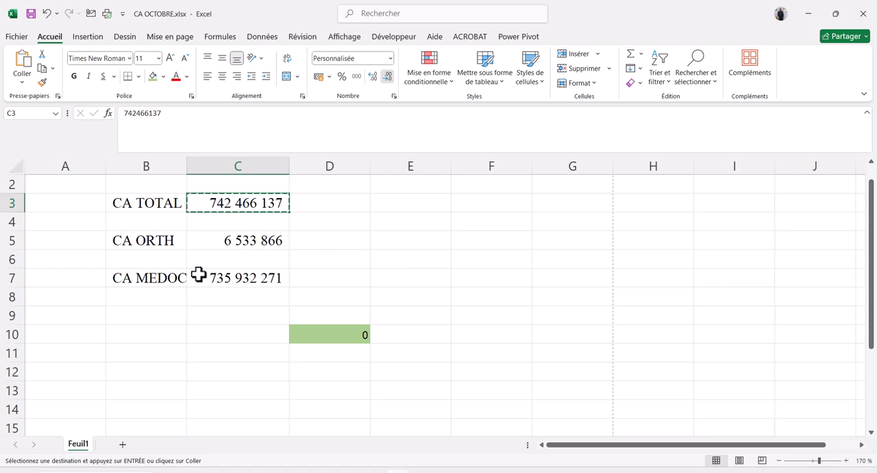
left_click(8, 276)
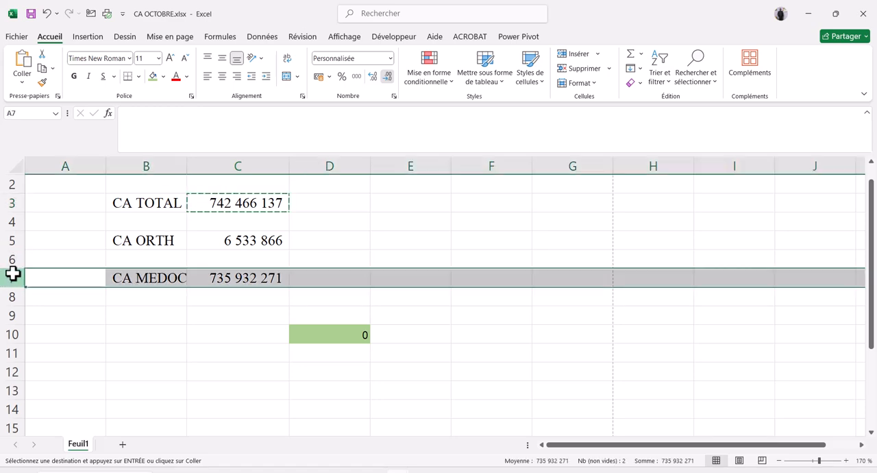
left_click(249, 278)
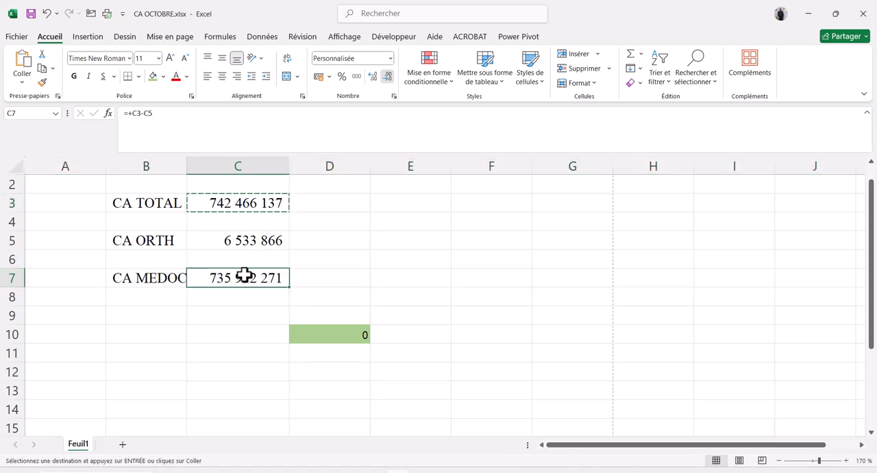
left_click(247, 217)
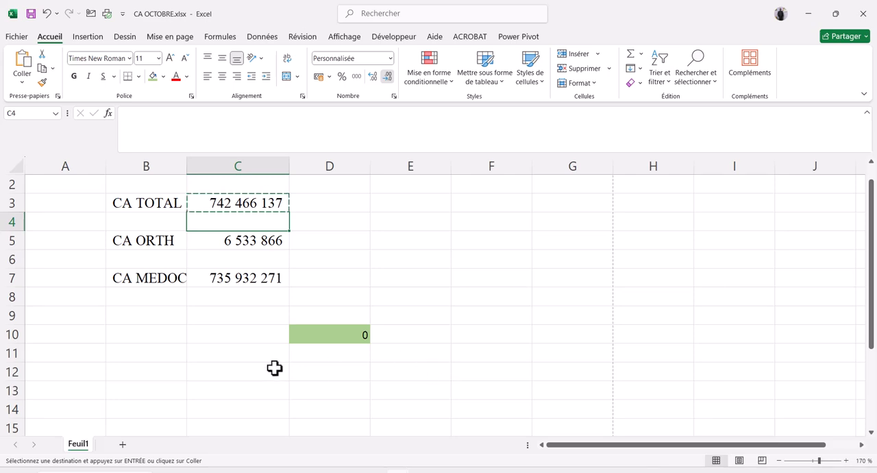
left_click(264, 283)
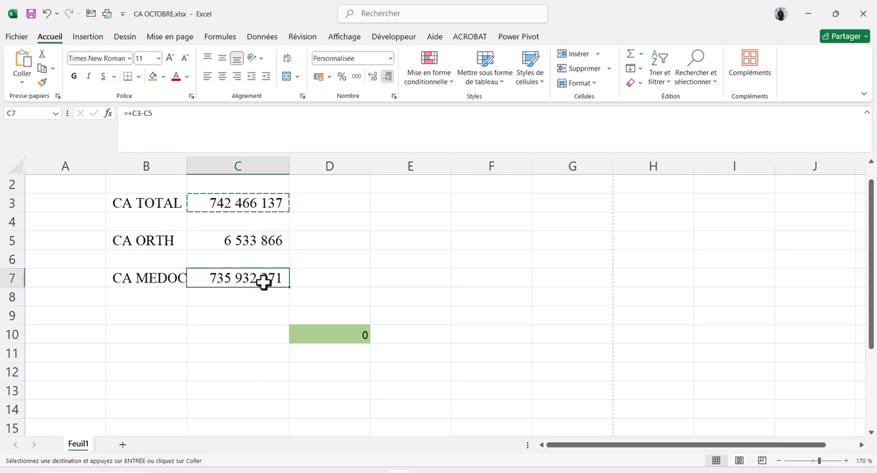
key("alt+Tab")
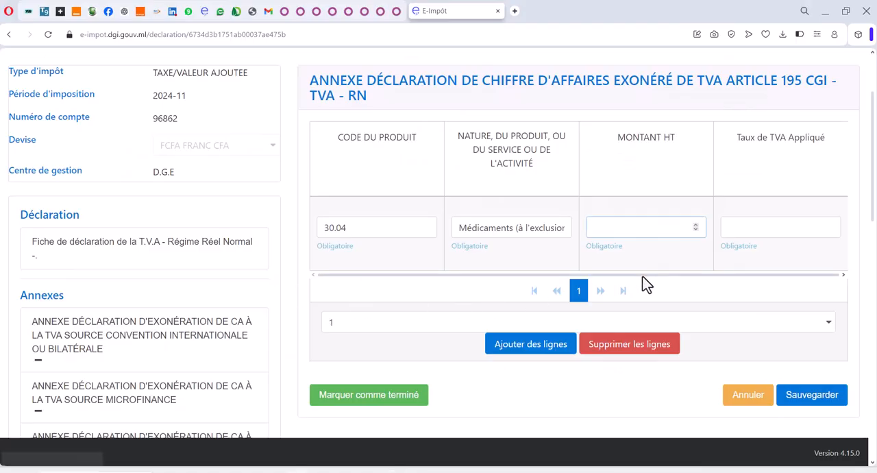
key("ctrl+v")
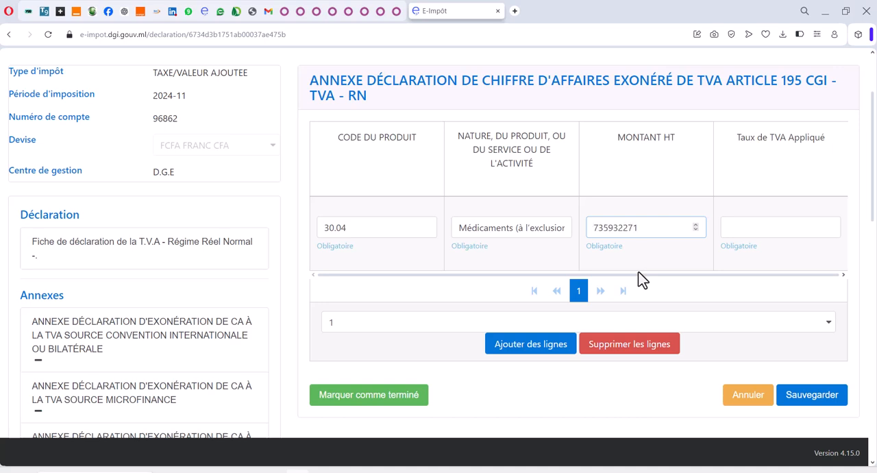
key("Tab")
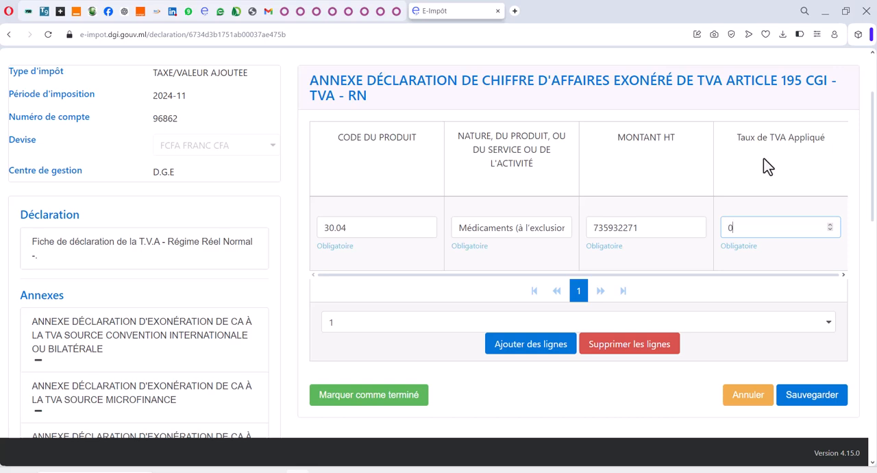
Step: Add a second line to the annex and fill its Code du Produit with 90.21 copied from the Article 195 Word document
left_click(520, 349)
left_click(381, 300)
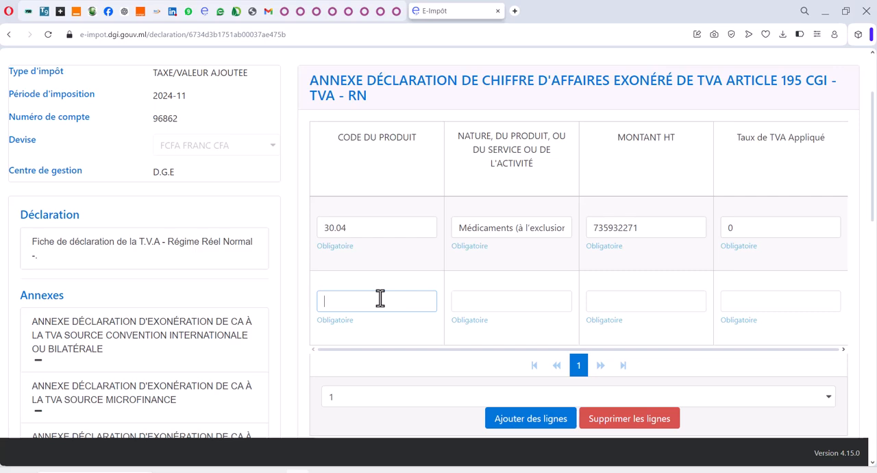
key("alt+Tab")
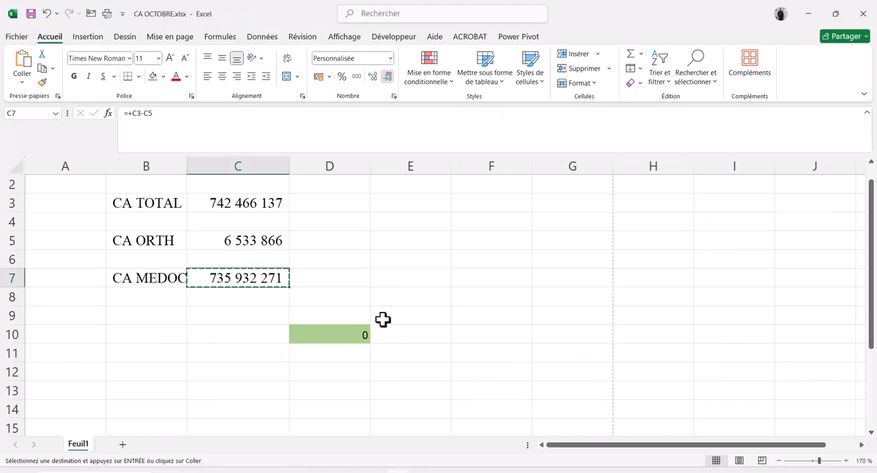
key("alt+Tab")
key("alt+Tab")
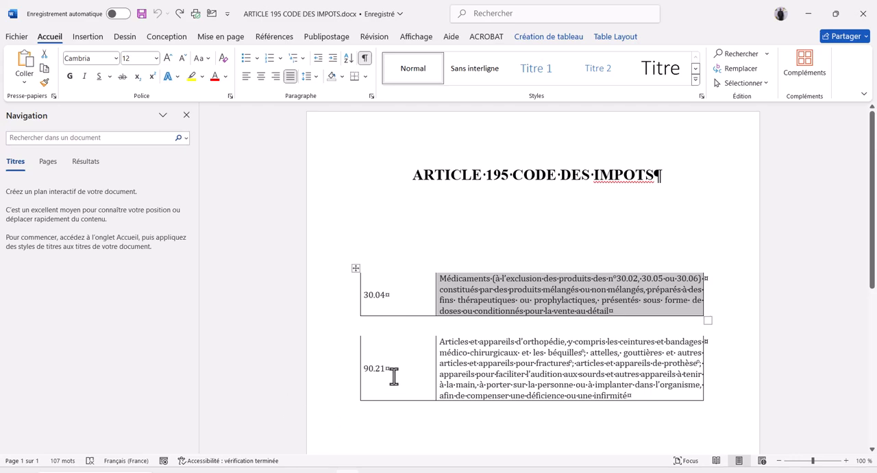
left_click_drag(387, 375, 358, 377)
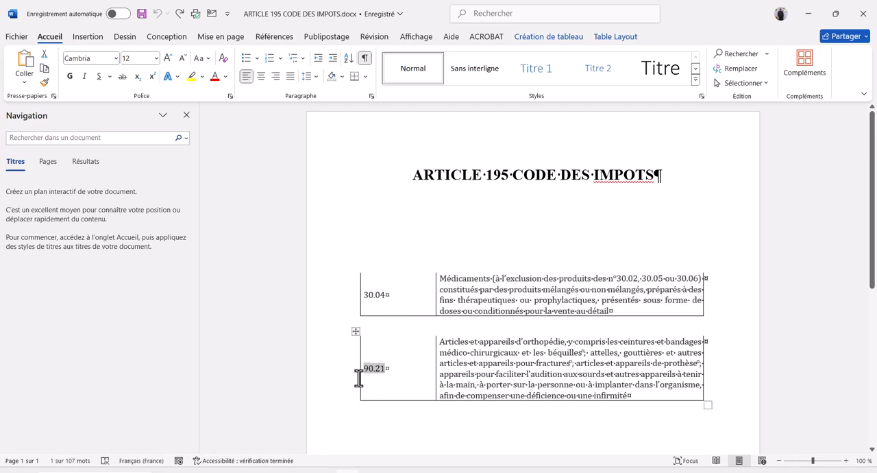
key("alt+Tab")
key("alt+Tab")
key("alt+Tab")
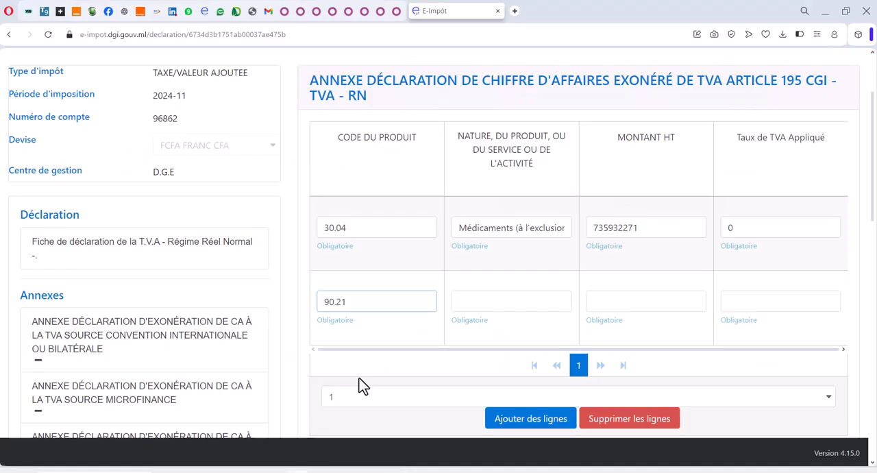
Step: Copy the full orthopaedic articles description for code 90.21 from Word into the second annex row's nature of product field on E-Impôt
key("alt+Tab")
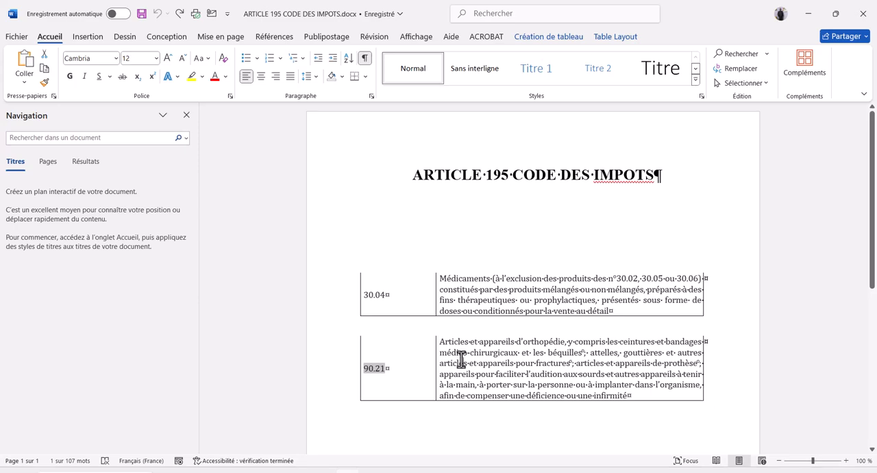
triple_click(461, 357)
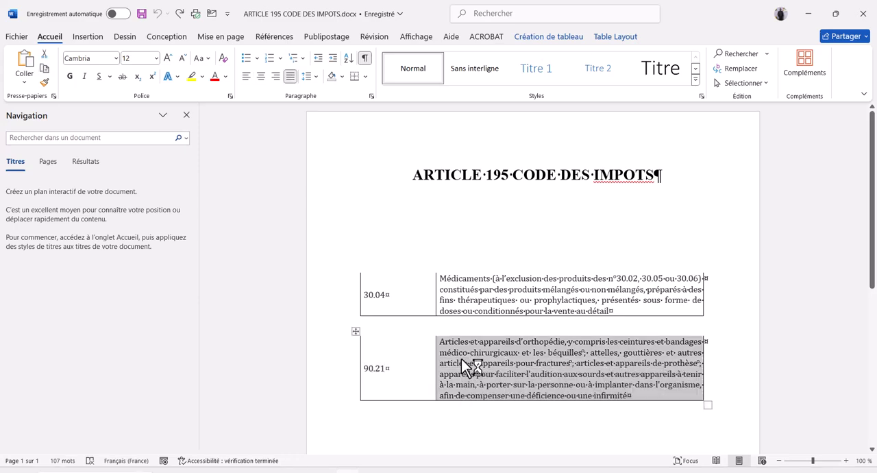
key("alt+Tab")
left_click(510, 295)
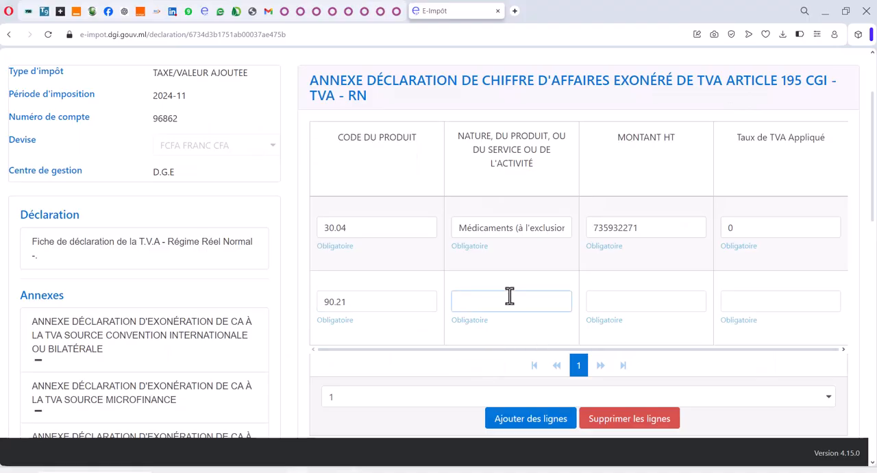
key("ctrl+v")
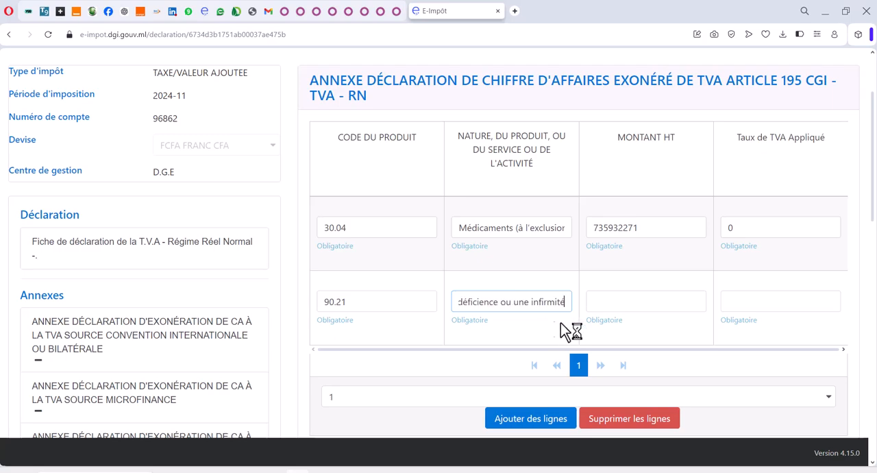
Step: Copy the CA ORTH amount 6533866 from CA OCTOBRE.xlsx in Excel into the second row's Montant HT on E-Impôt, with Taux de TVA Appliqué 0
left_click(591, 299)
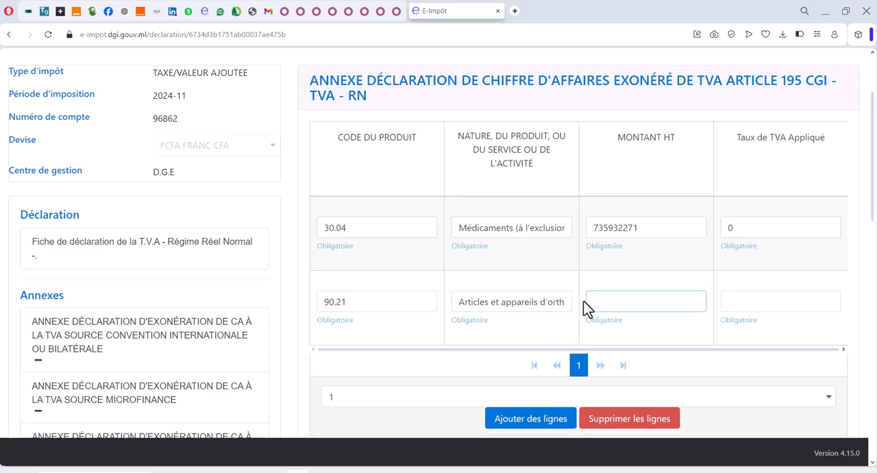
key("alt+Tab")
key("alt+Tab")
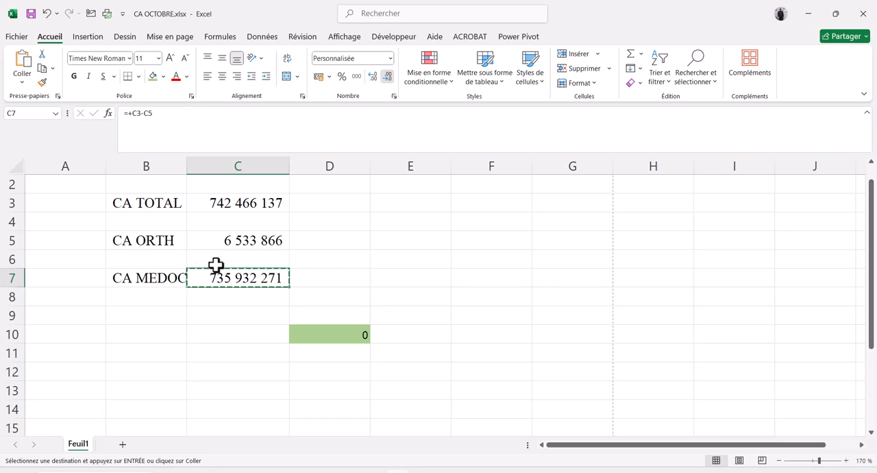
left_click(11, 240)
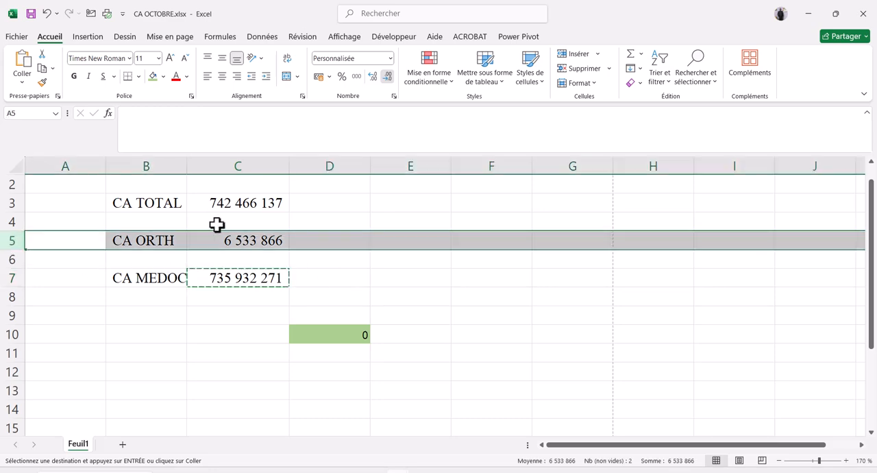
left_click(272, 238)
key("ctrl+c")
key("alt+Tab")
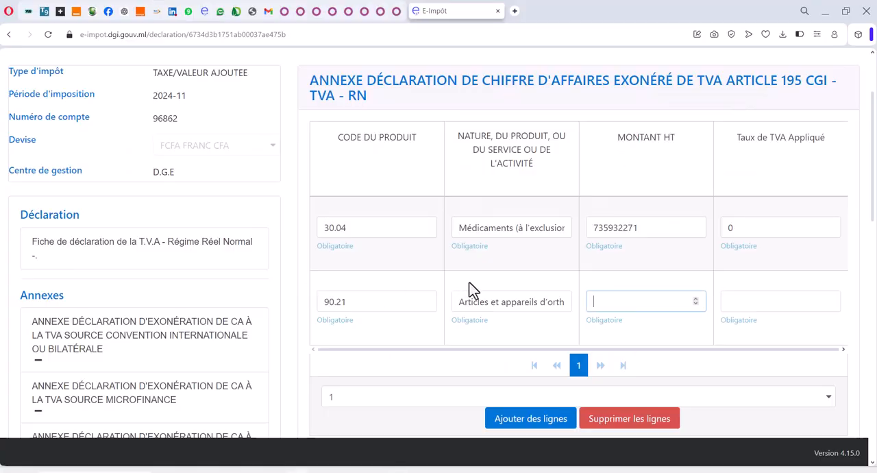
key("ctrl+v")
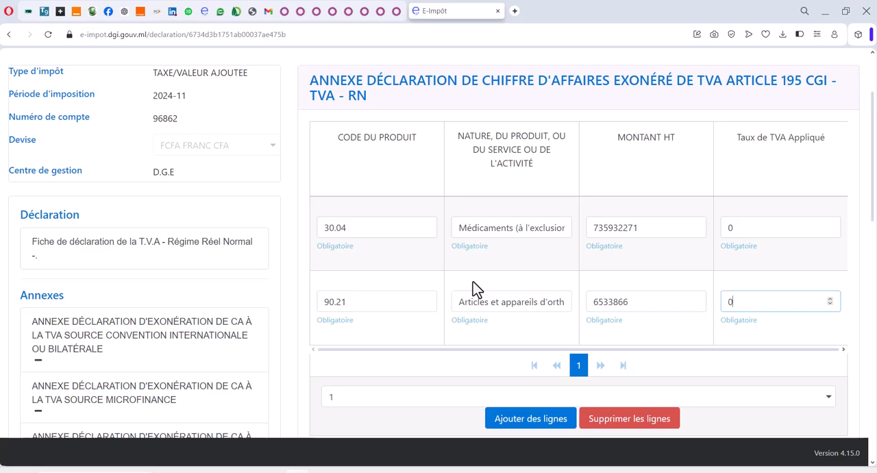
Step: Mark the Article 195 exempt turnover annex with its two product lines as completed
scroll(579, 360, "down", 3)
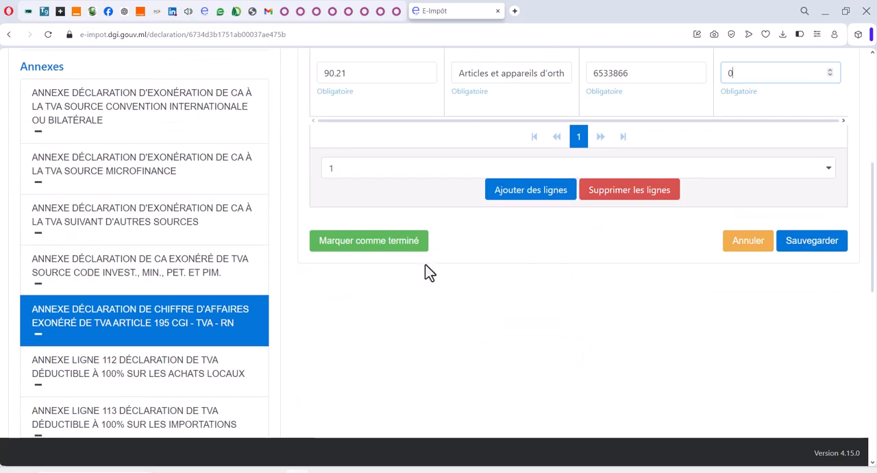
left_click(388, 247)
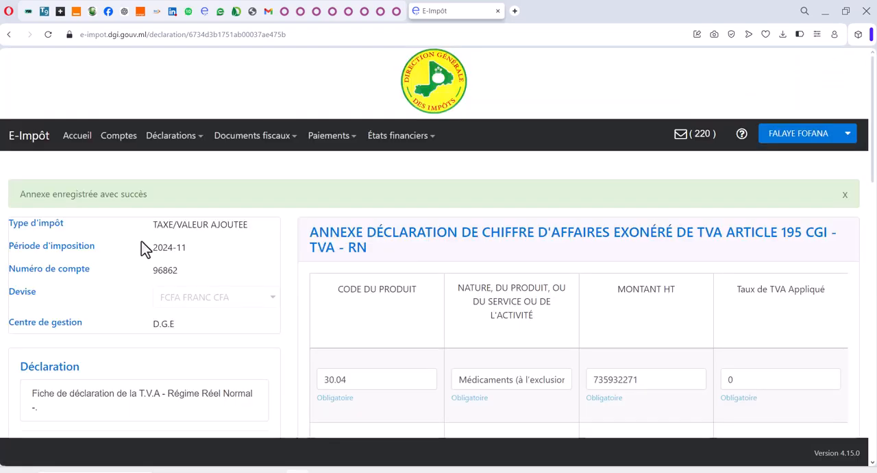
scroll(571, 329, "down", 2)
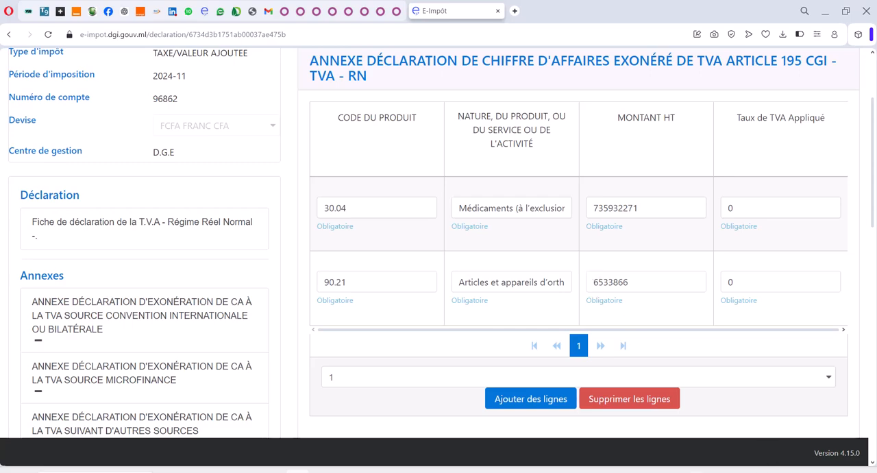
left_click(500, 399)
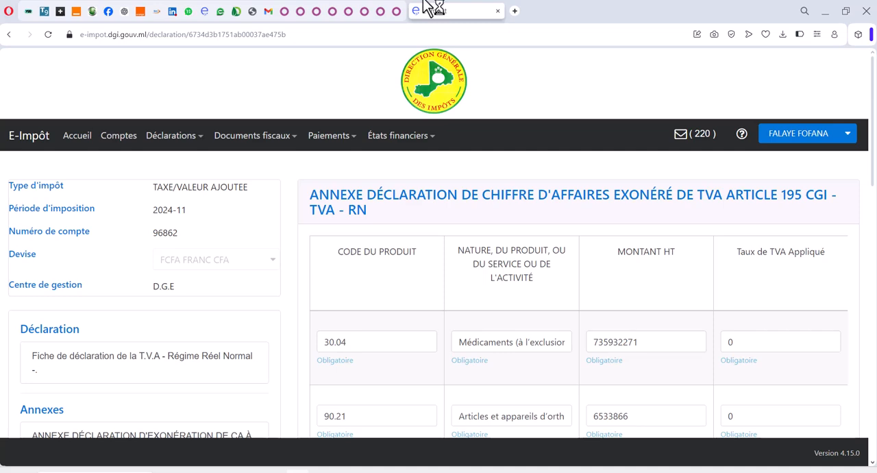
Step: Go to the list of Émissions for the taxpayer's accounts
left_click(167, 141)
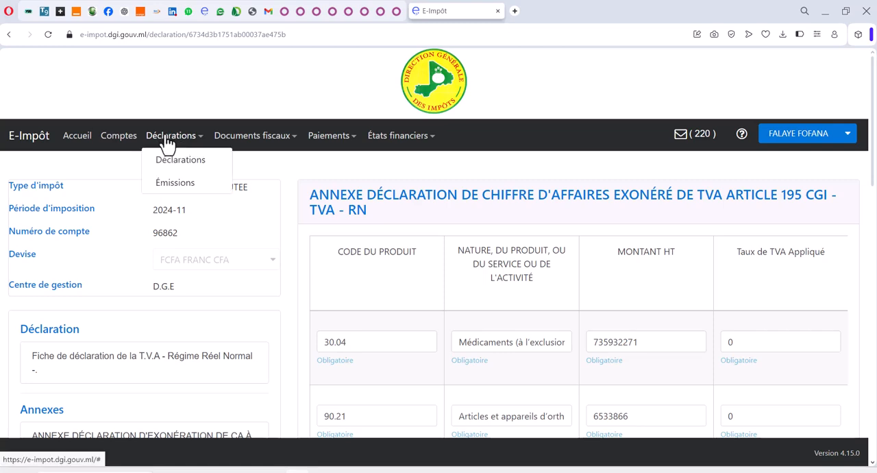
left_click(170, 192)
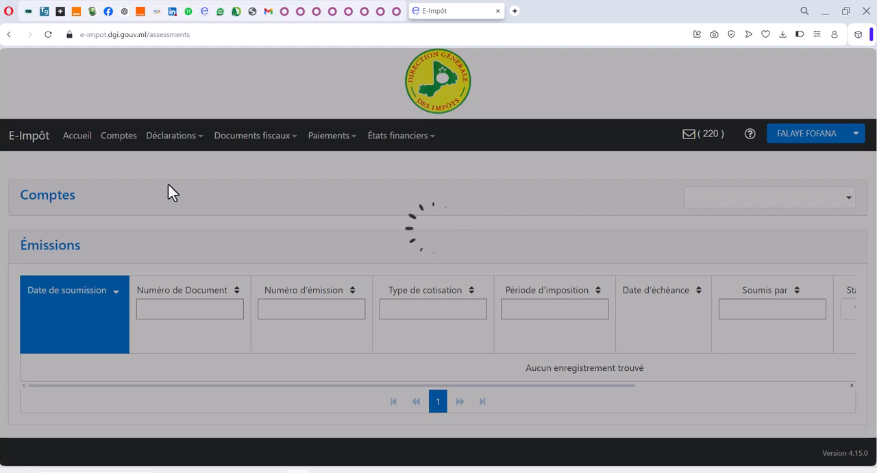
right_click(221, 192)
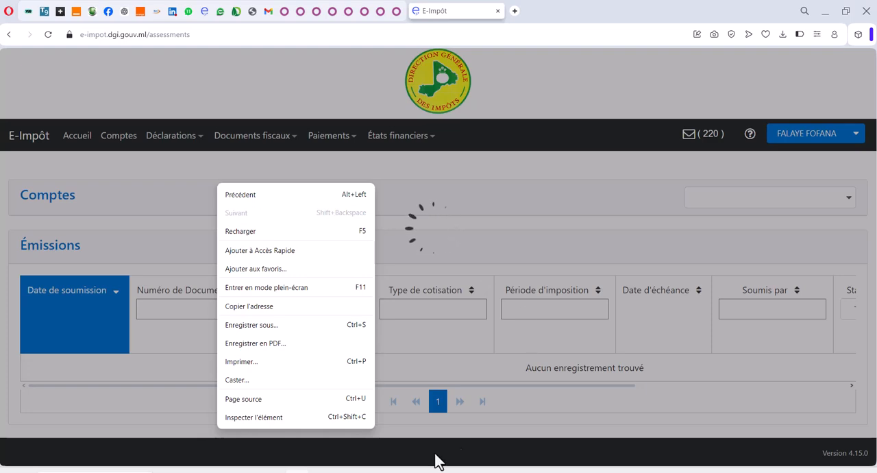
Step: Connect the computer to the Pharmaplus Wi-Fi network without enabling automatic connection
left_click(789, 471)
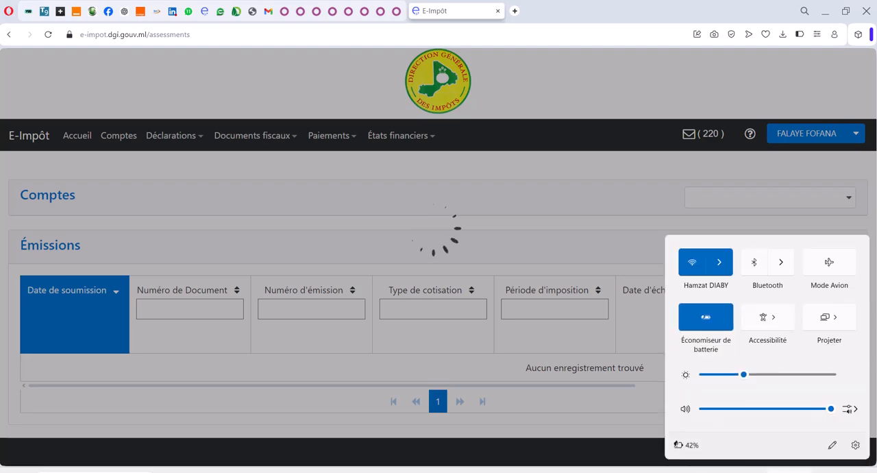
left_click(719, 270)
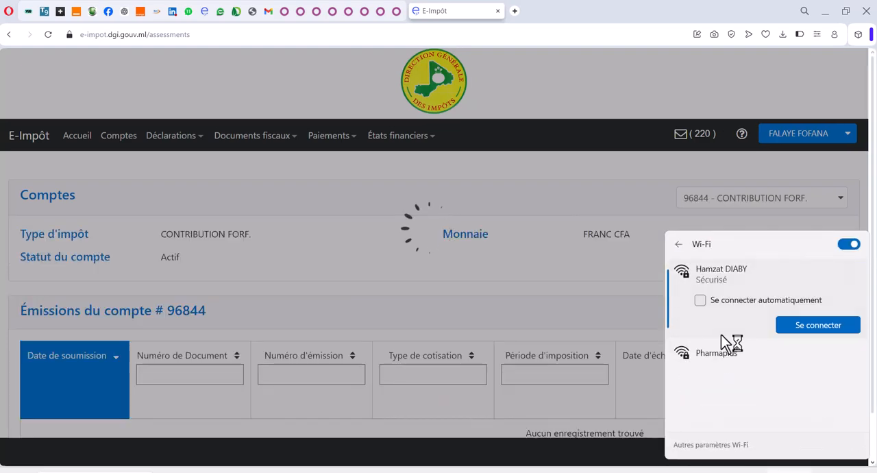
left_click(715, 362)
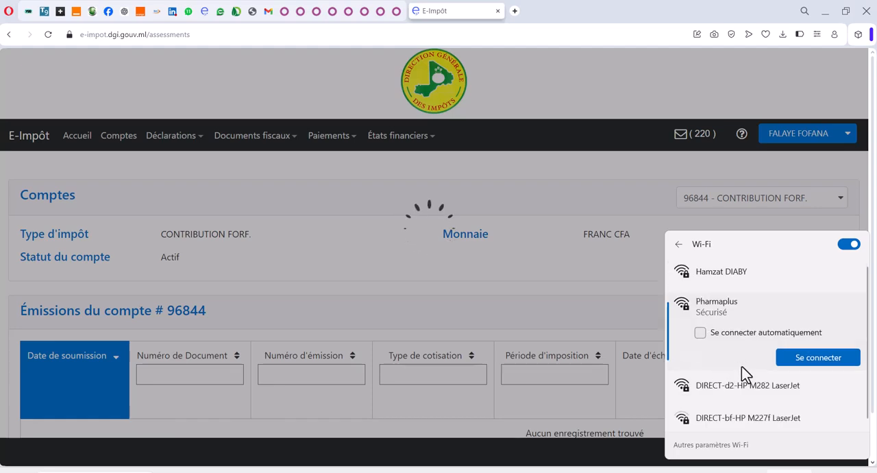
left_click(809, 359)
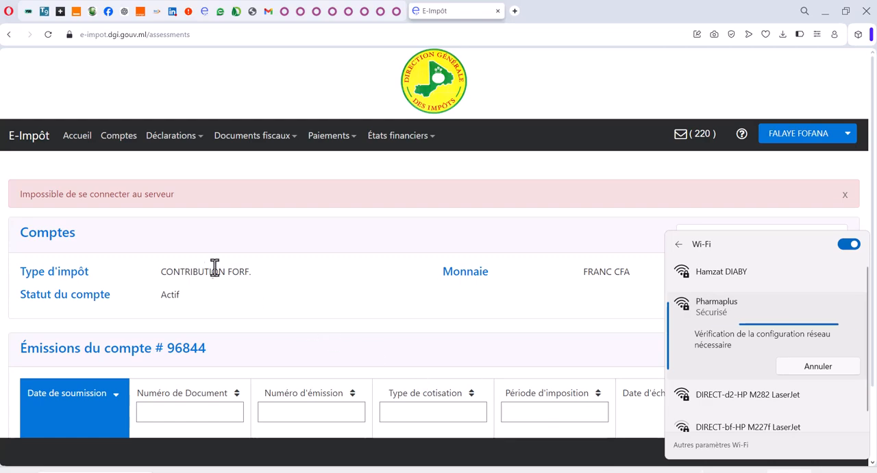
left_click(724, 230)
Step: Reopen the Émissions list and request a printout of the 2024-11 CONTRIBUTION FORF. declaration
scroll(547, 274, "down", 4)
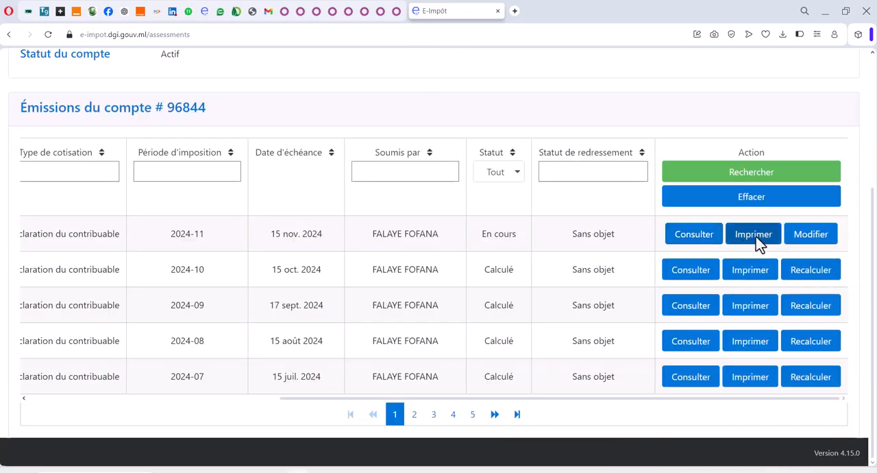
scroll(293, 103, "up", 4)
left_click(176, 135)
left_click(189, 186)
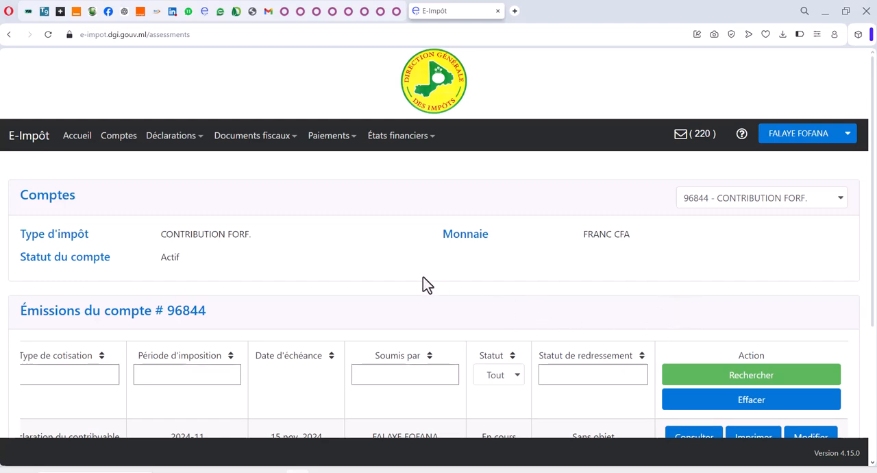
scroll(423, 276, "down", 3)
left_click(663, 175)
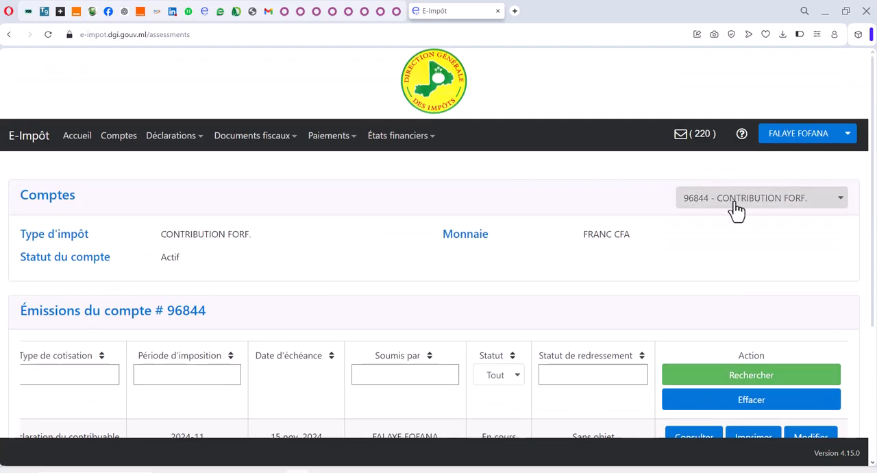
scroll(755, 245, "down", 1)
scroll(755, 245, "down", 2)
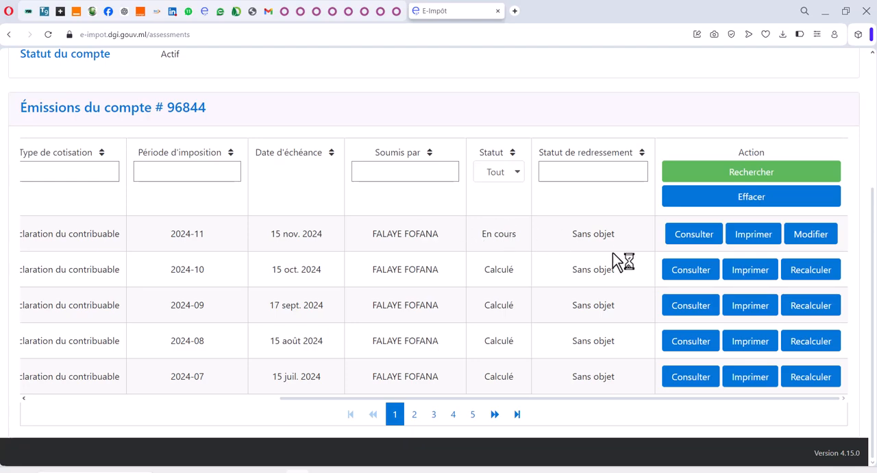
left_click(760, 239)
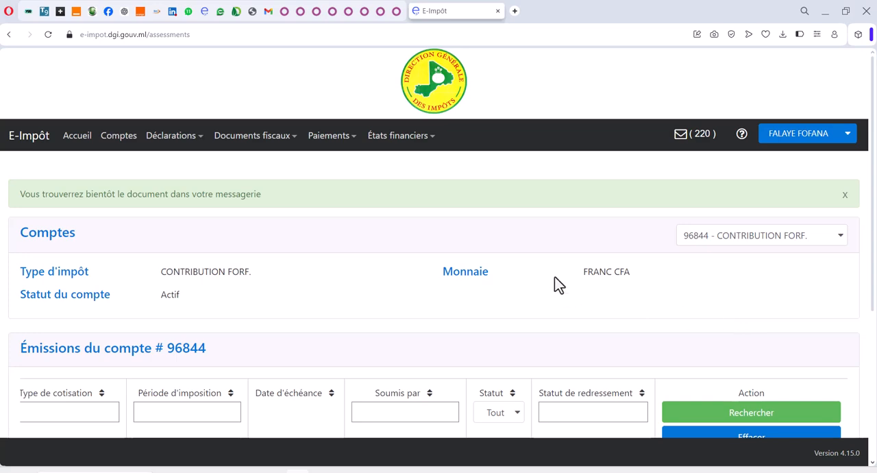
Step: Switch the Émissions list to the I.T.S account and request a printout of its 2024-11 declaration
left_click(810, 240)
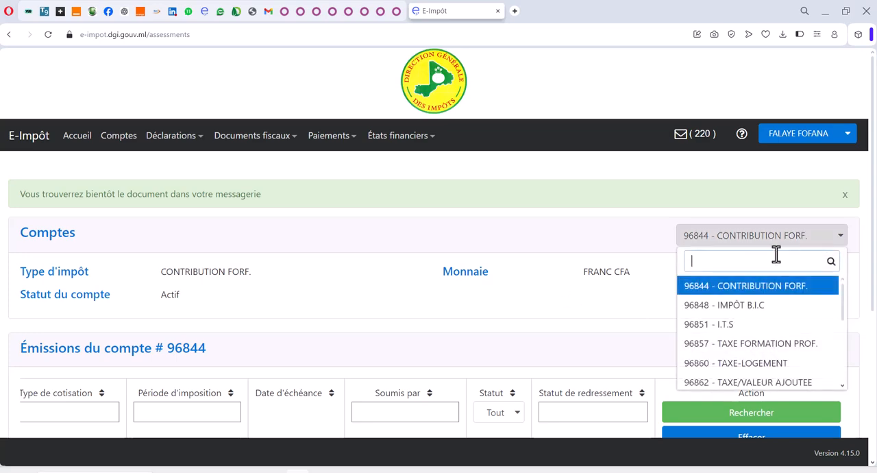
left_click(759, 326)
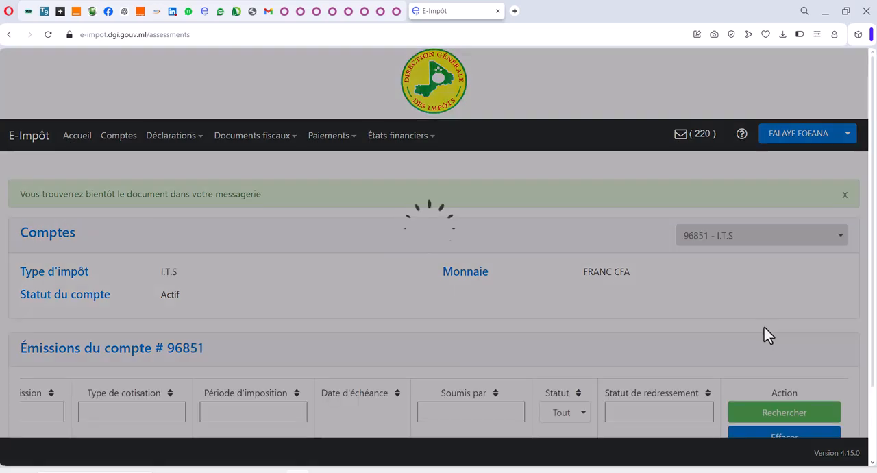
scroll(714, 283, "down", 2)
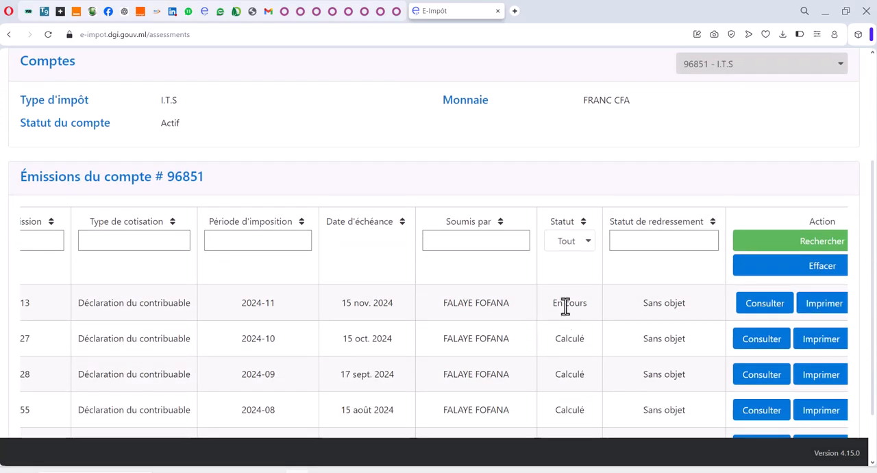
left_click(840, 305)
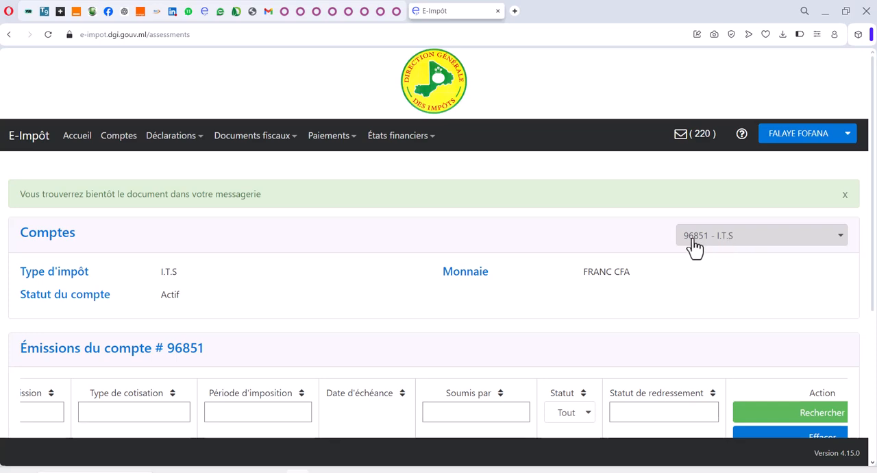
Step: Switch the Émissions list to the TAXE-LOGEMENT account and request a printout of its 2024-11 declaration
left_click(694, 244)
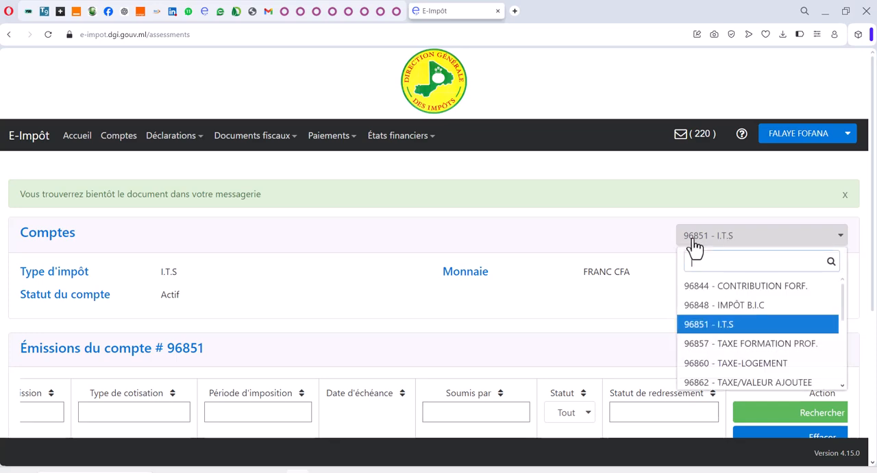
left_click(763, 364)
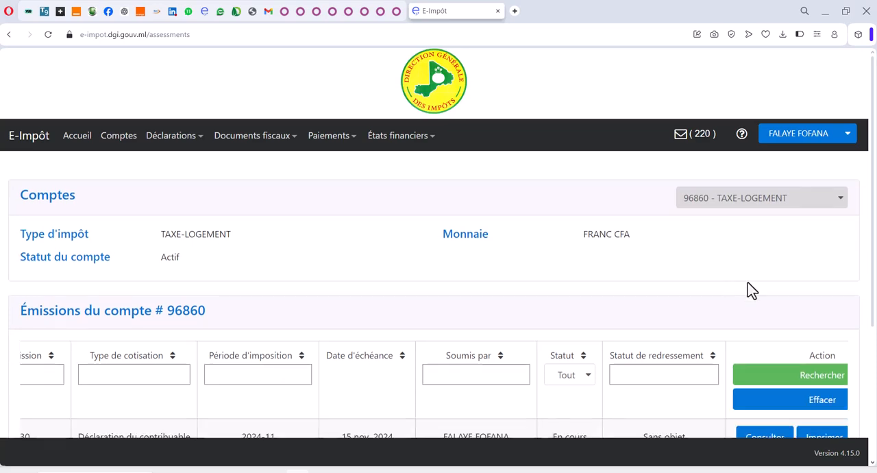
scroll(748, 288, "down", 3)
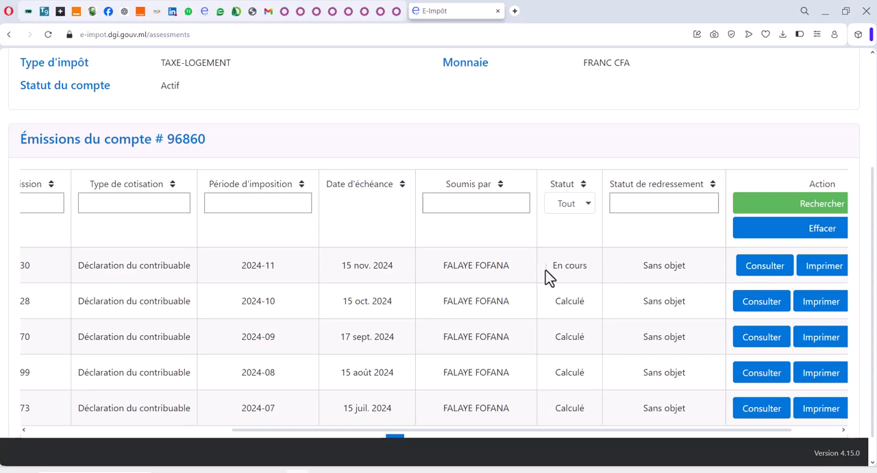
left_click(817, 270)
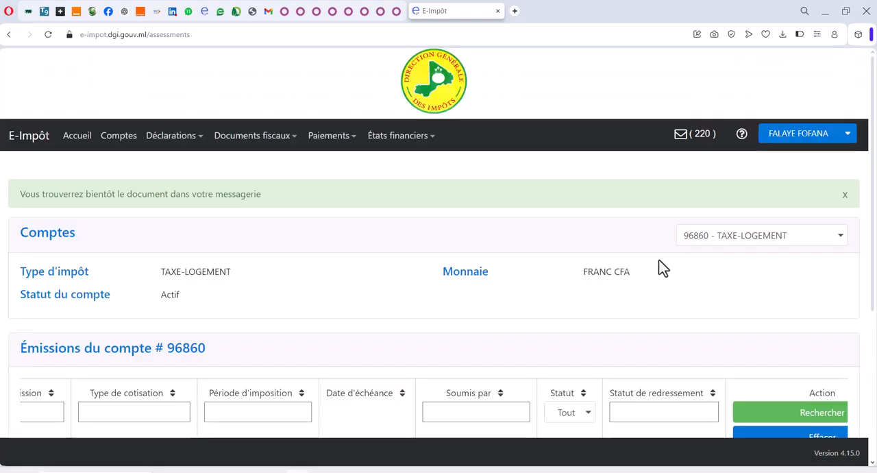
Step: Switch the Émissions list to the TAXE/VALEUR AJOUTEE account and request a printout of its 2024-10 declaration
left_click(747, 243)
left_click(778, 389)
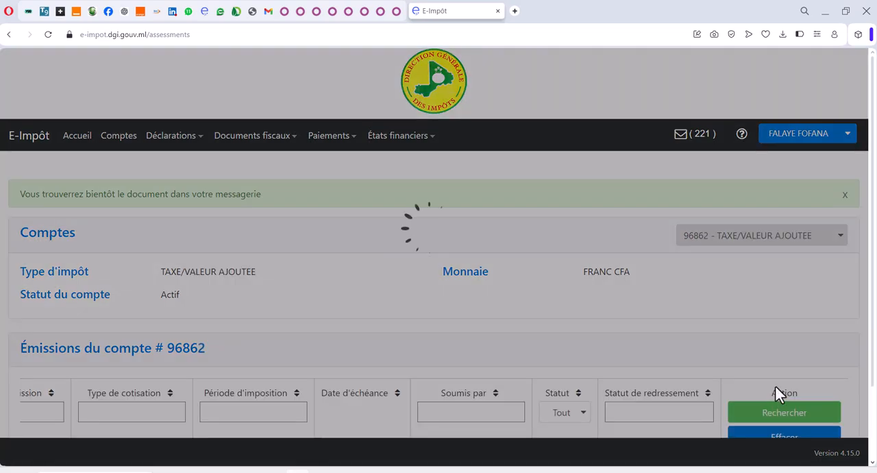
scroll(701, 281, "down", 3)
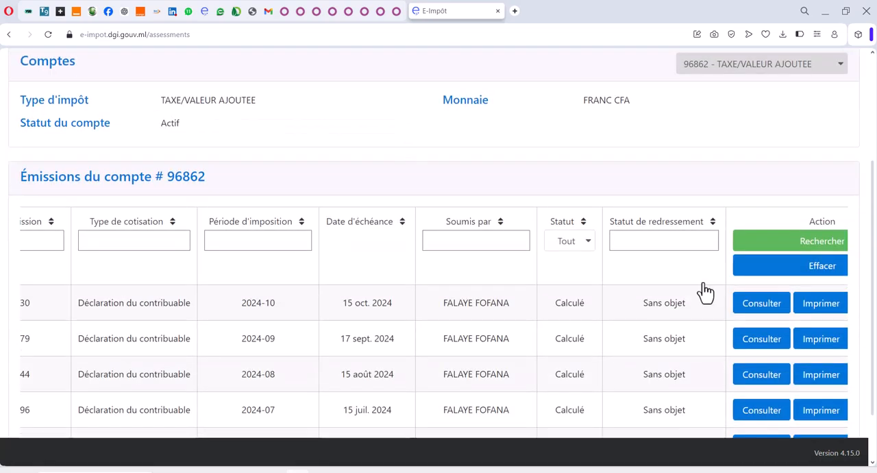
left_click(819, 310)
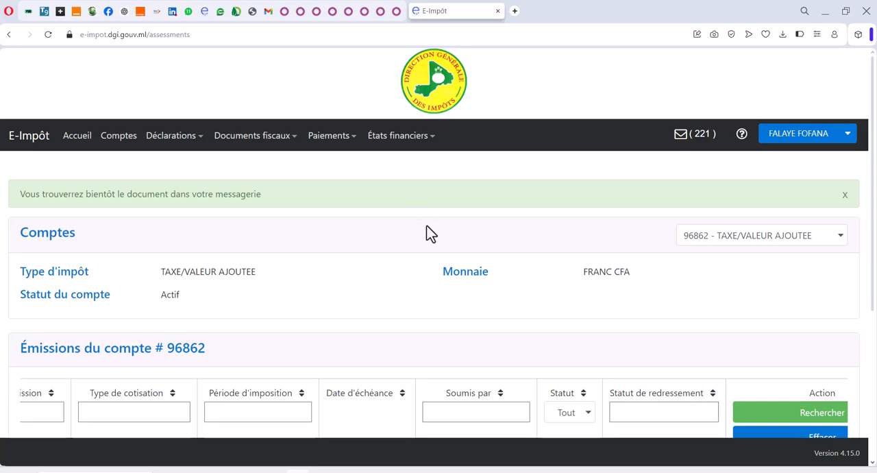
Step: Open the TAXE/VALEUR AJOUTEE 2024-10 declaration message in the message inbox and display its PDF attachment link
left_click(704, 141)
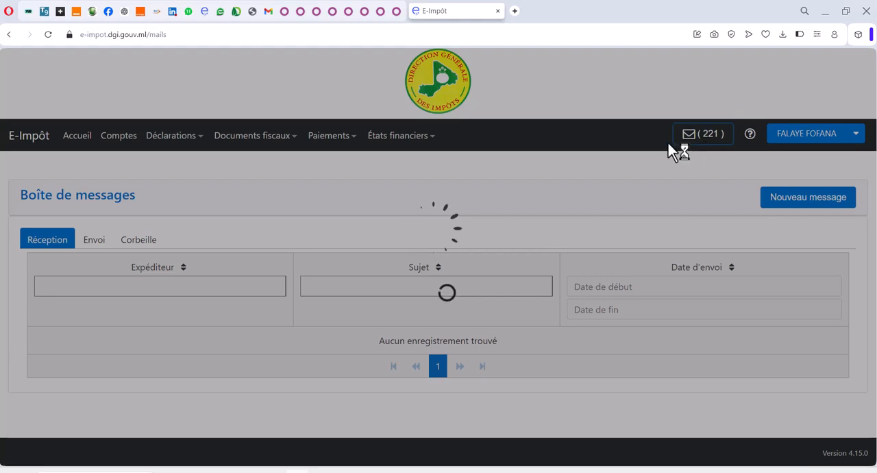
scroll(426, 180, "down", 3)
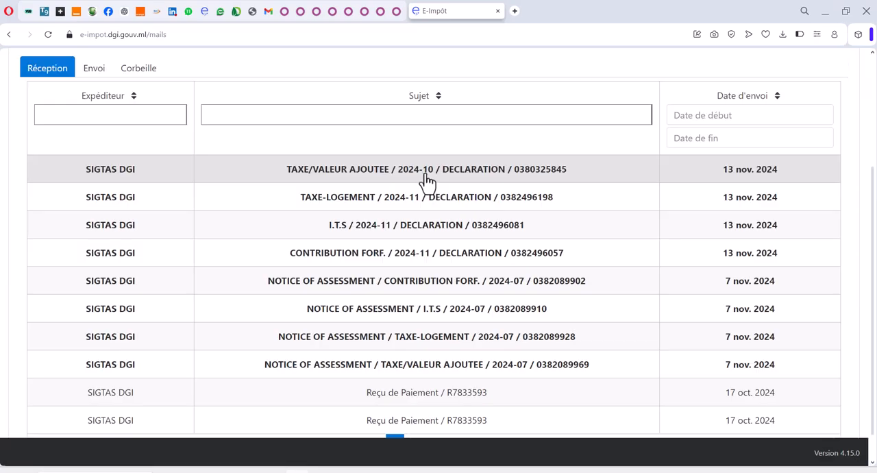
left_click(384, 175)
scroll(387, 192, "down", 3)
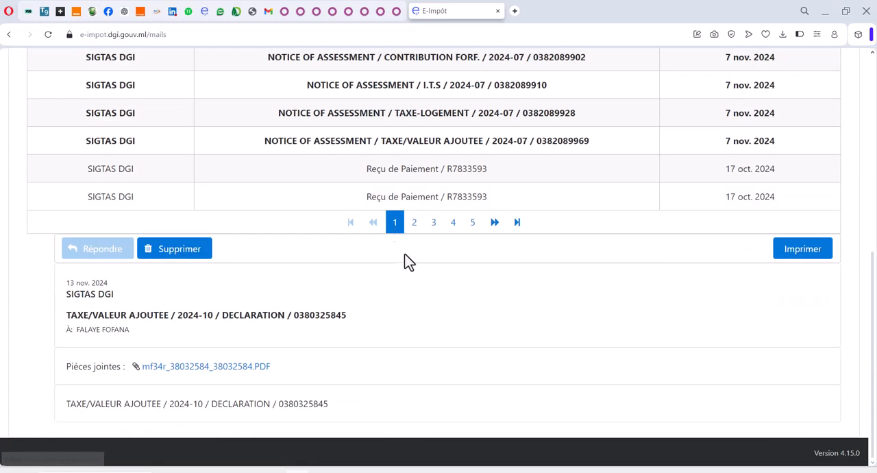
Step: Download the PDF attachments of the TAXE/VALEUR AJOUTEE 2024-10 and TAXE-LOGEMENT 2024-11 declaration messages
left_click(213, 365)
scroll(337, 296, "up", 6)
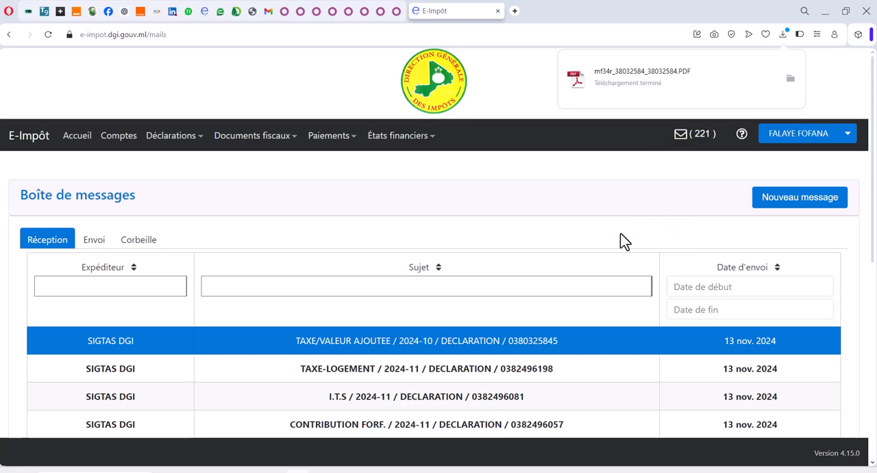
scroll(516, 344, "down", 2)
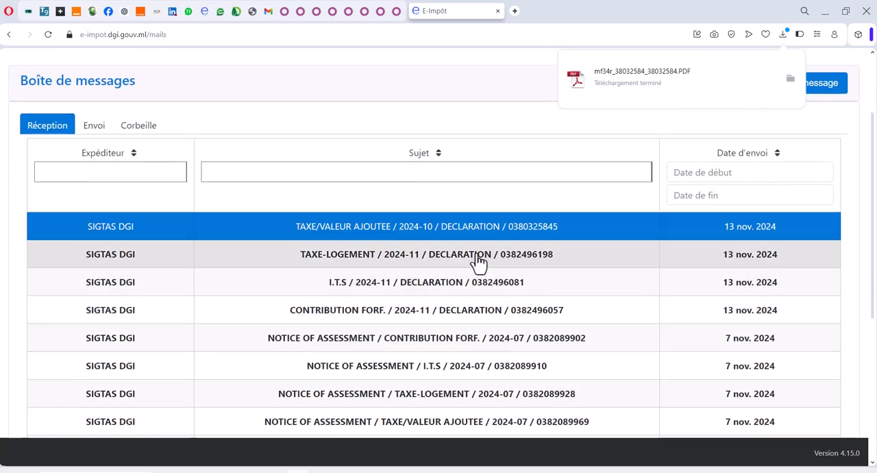
left_click(478, 260)
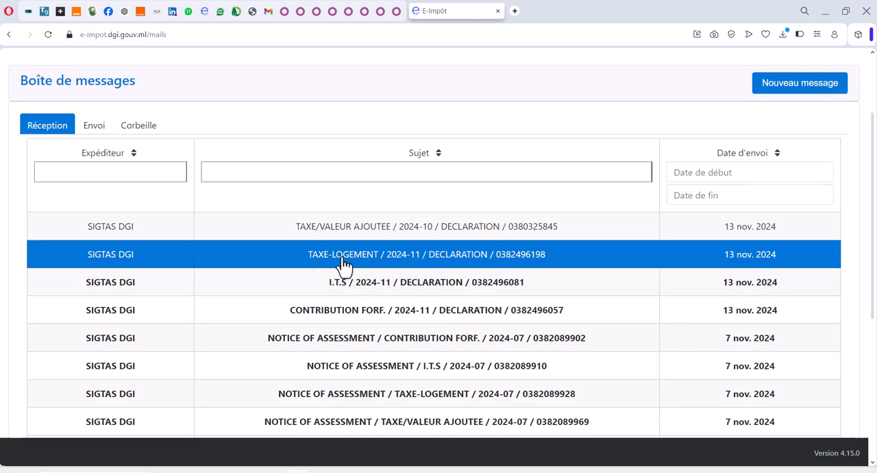
scroll(470, 264, "down", 4)
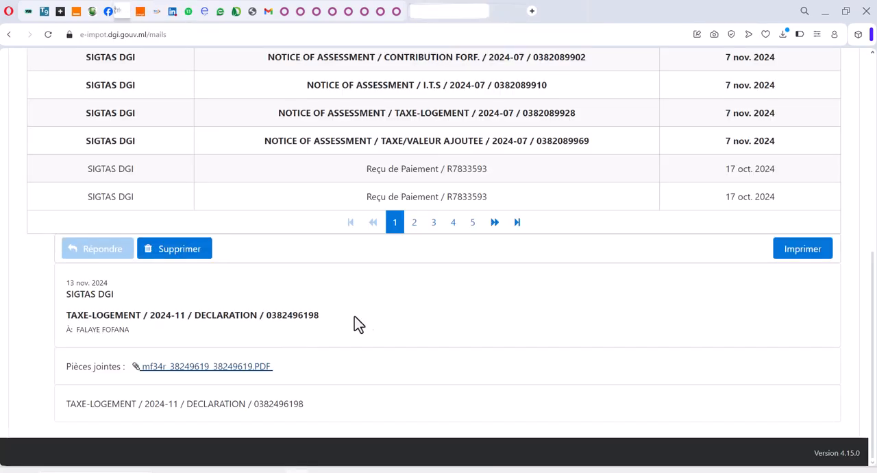
scroll(487, 260, "up", 3)
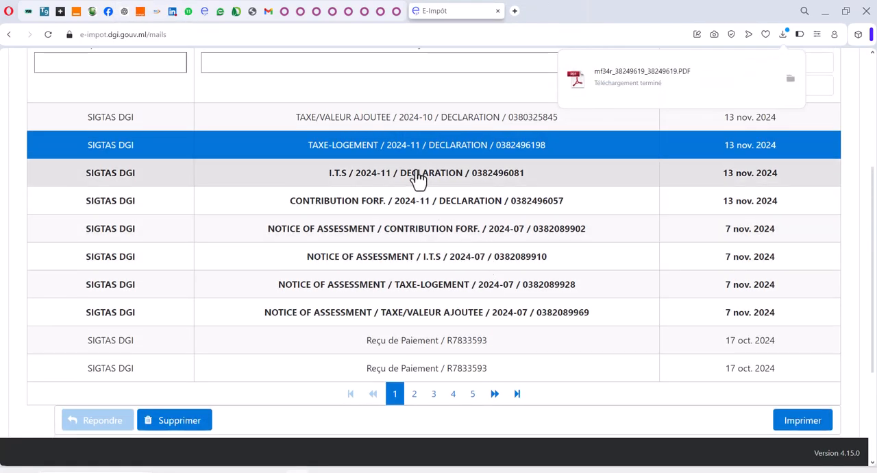
Step: Download the PDF attachments of the I.T.S and CONTRIBUTION FORF. 2024-11 declaration messages
left_click(417, 181)
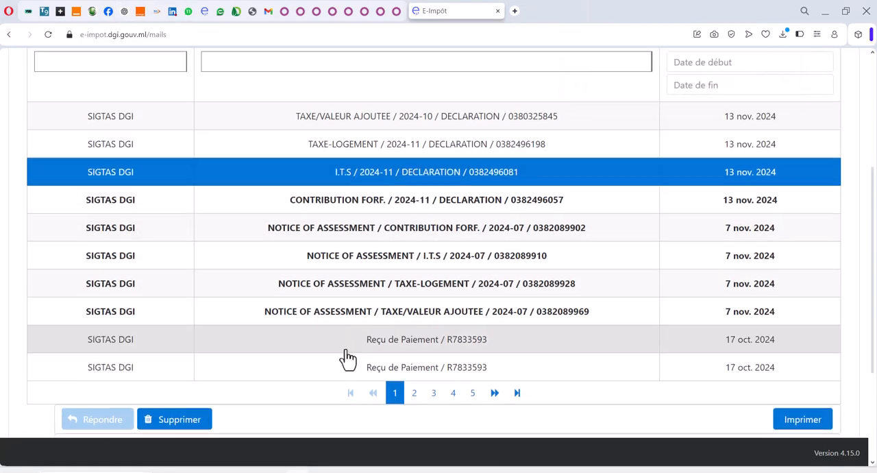
scroll(345, 354, "down", 3)
left_click(250, 366)
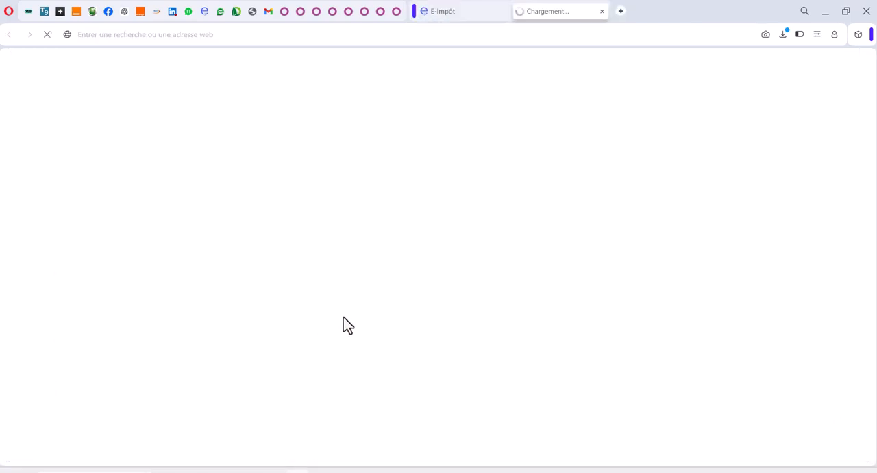
scroll(342, 323, "up", 3)
left_click(405, 205)
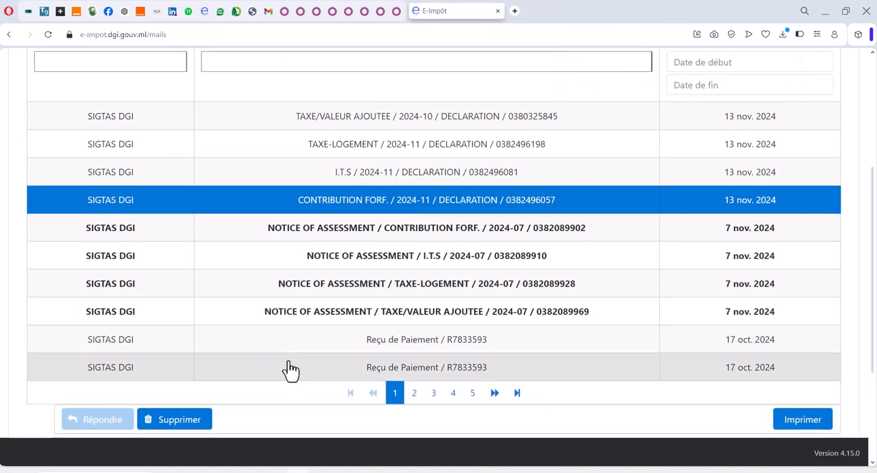
scroll(286, 368, "down", 3)
left_click(233, 368)
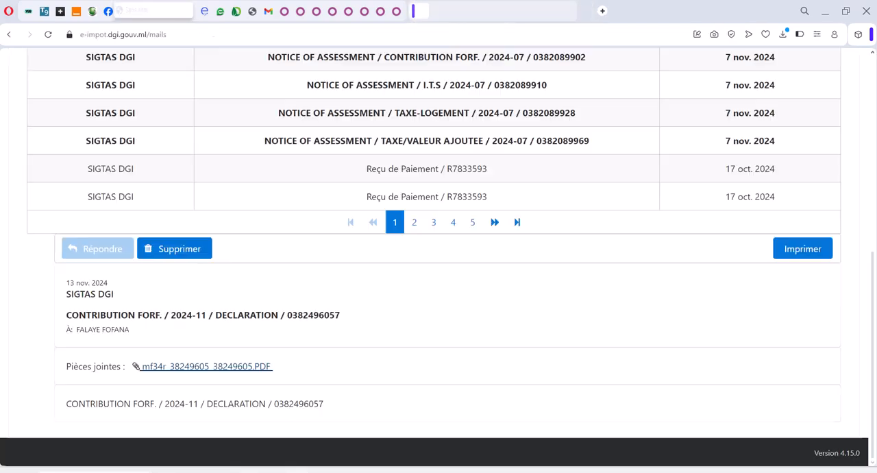
Step: Switch to File Explorer, view the downloaded declaration PDFs in Téléchargements, and browse to the Bureau folder
mouse_move(222, 467)
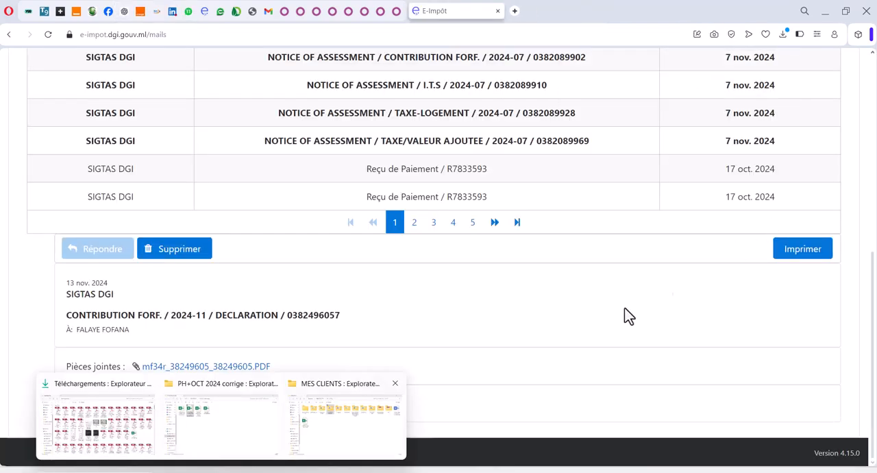
left_click(139, 433)
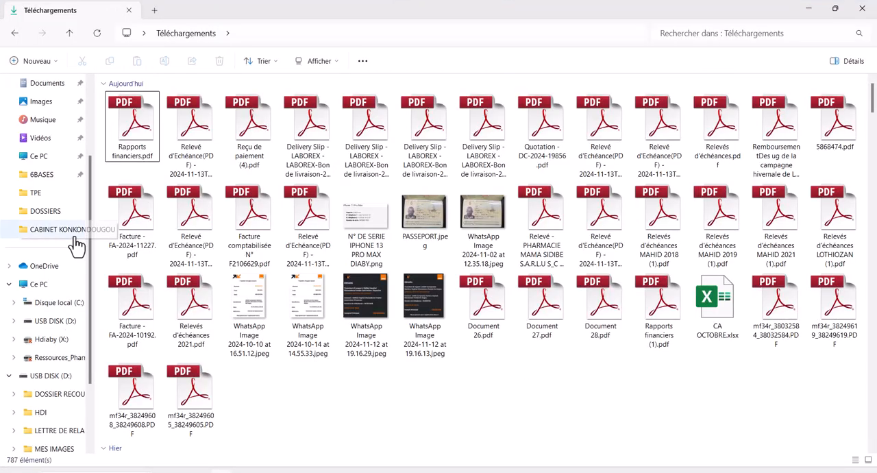
left_click(62, 160)
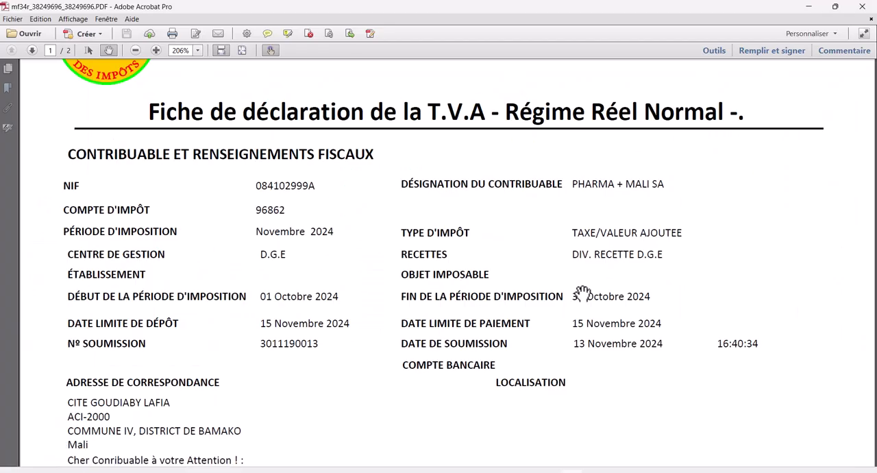
scroll(505, 322, "down", 10)
scroll(644, 317, "down", 6)
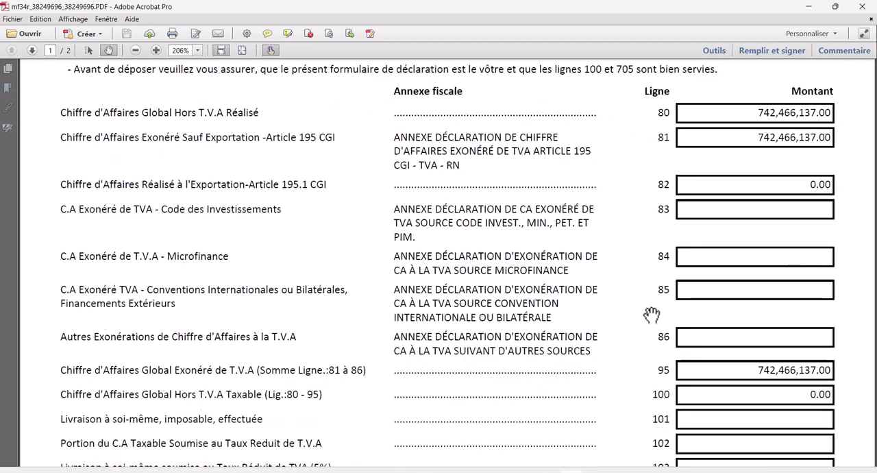
Step: Review the value-added tax declaration PDF in Adobe Acrobat through its last page and close it
scroll(752, 272, "down", 12)
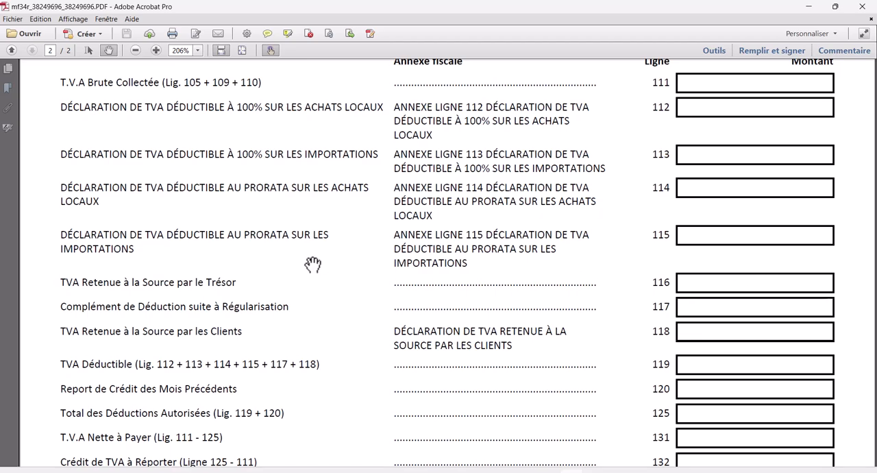
scroll(377, 349, "down", 5)
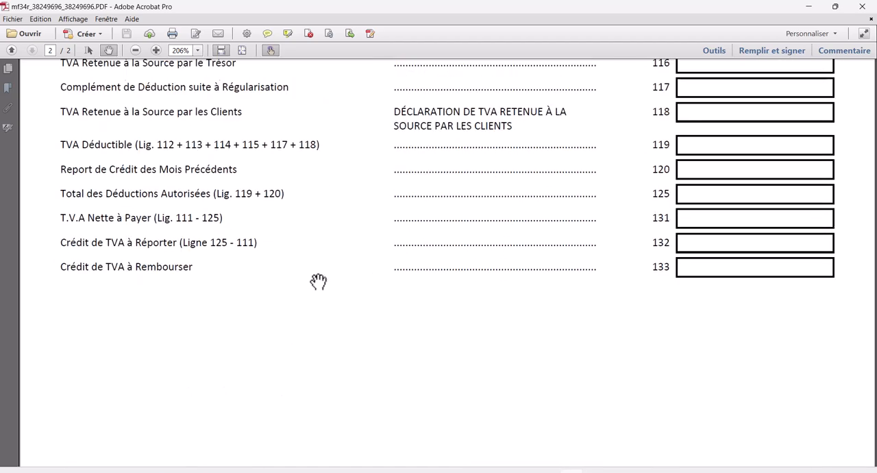
left_click(862, 6)
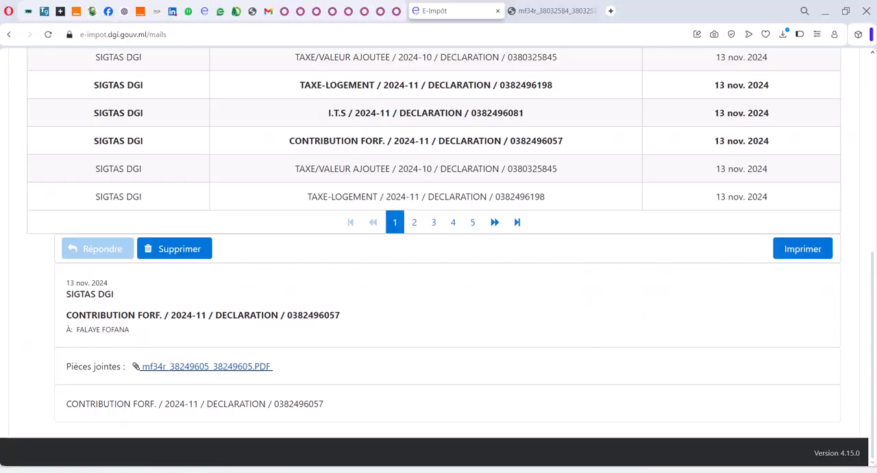
Step: Leave the message inbox and start a new payment on E-Impôt
scroll(349, 303, "up", 5)
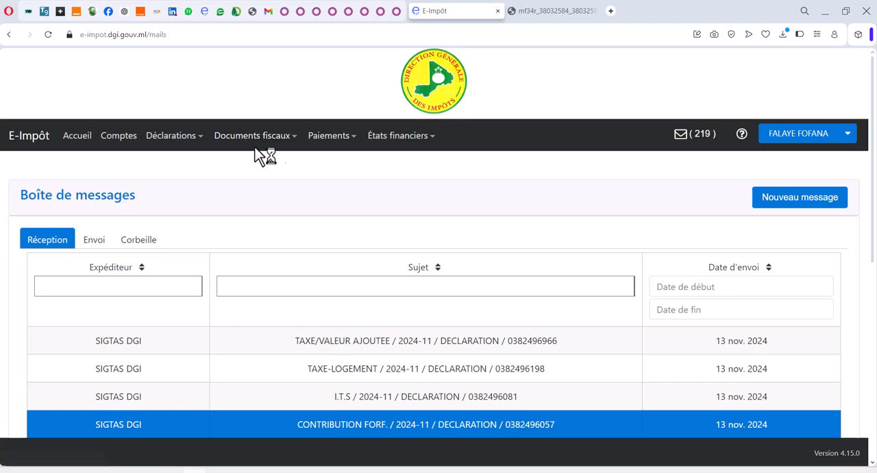
left_click(338, 141)
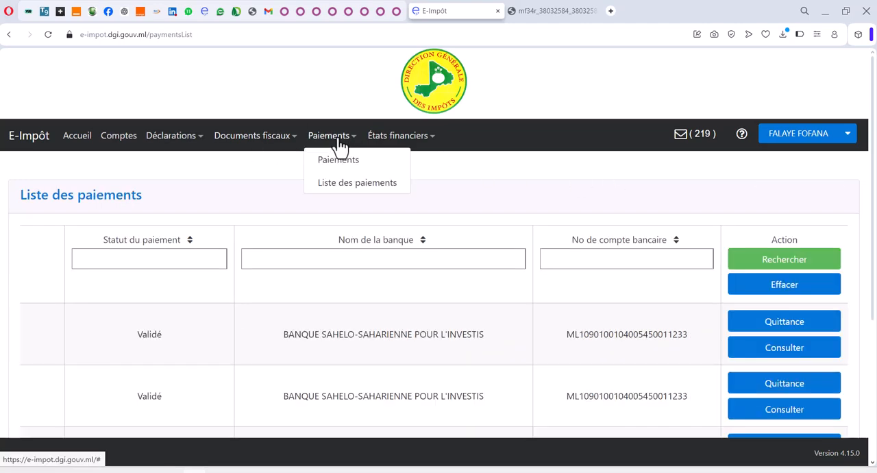
left_click(333, 163)
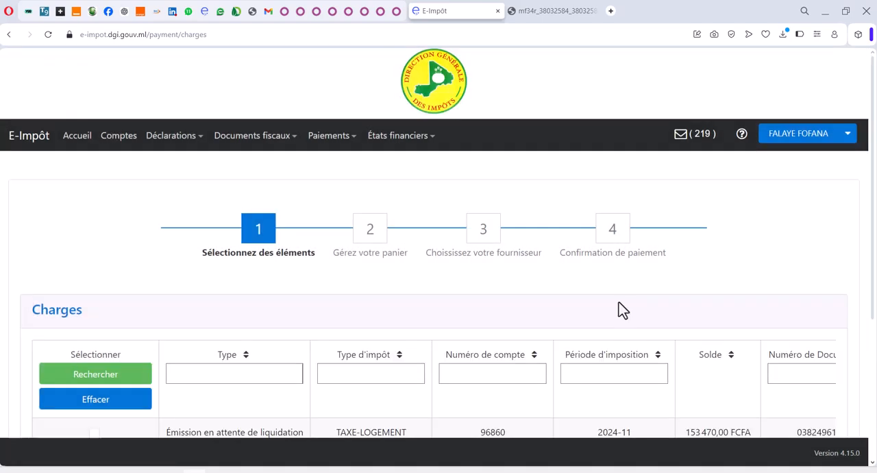
Step: Add the 2024-11 TAXE-LOGEMENT, CONTRIBUTION FORF. and I.T.S charges to the payment cart
scroll(587, 309, "down", 3)
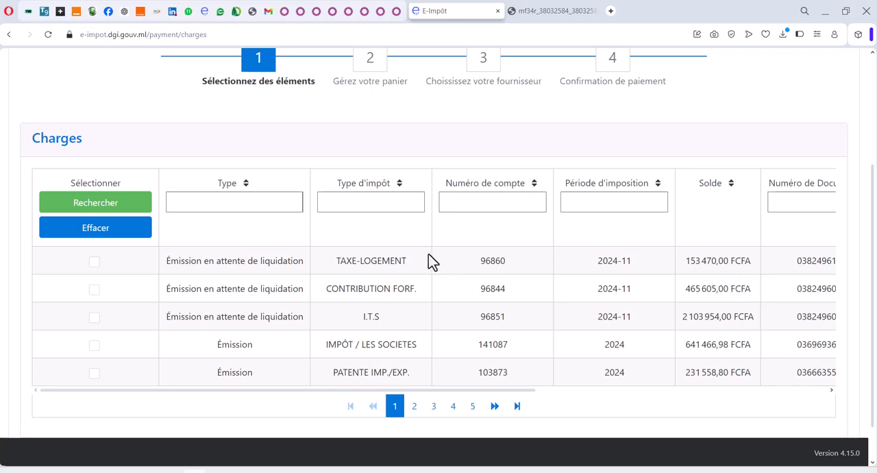
left_click(93, 263)
left_click(94, 290)
left_click(93, 318)
scroll(395, 284, "down", 1)
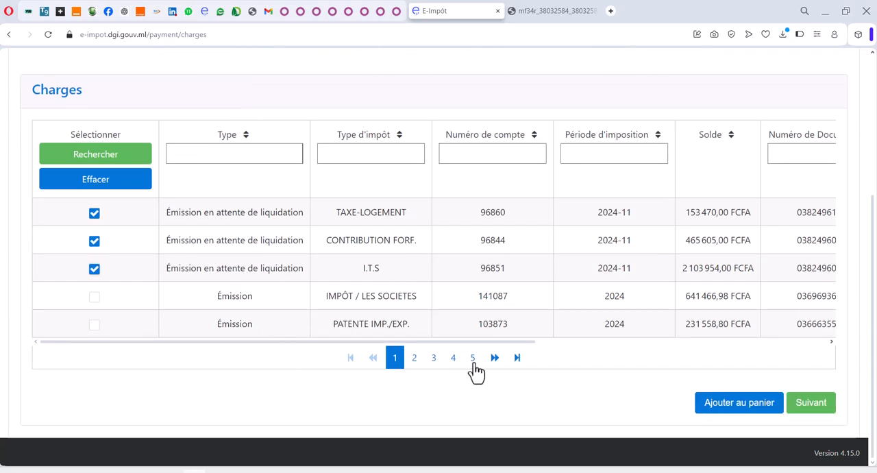
left_click(710, 408)
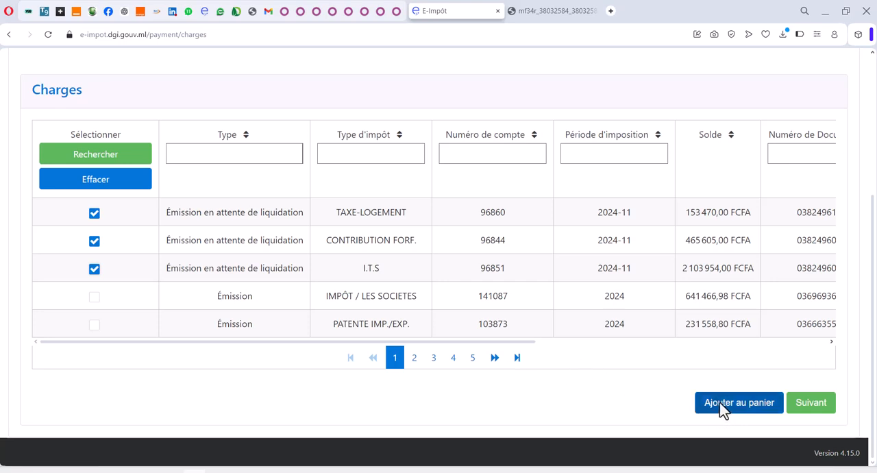
left_click(723, 409)
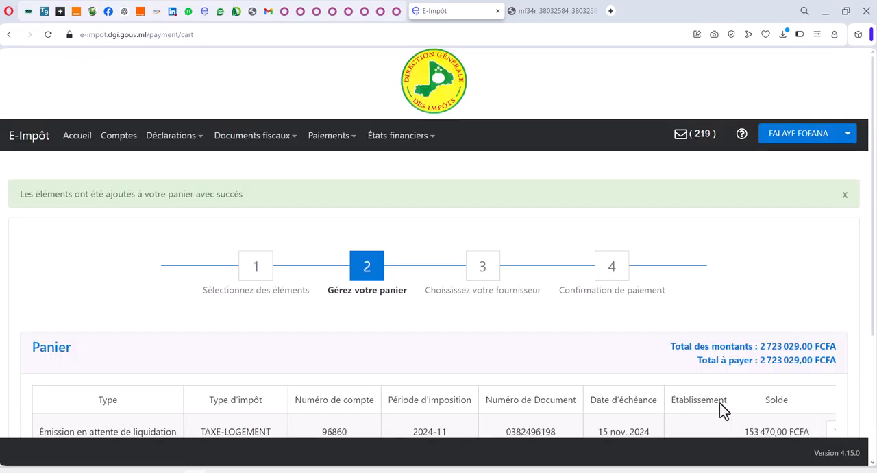
Step: Review the amounts to pay for the three cart items and continue to the payment provider selection
scroll(528, 363, "down", 3)
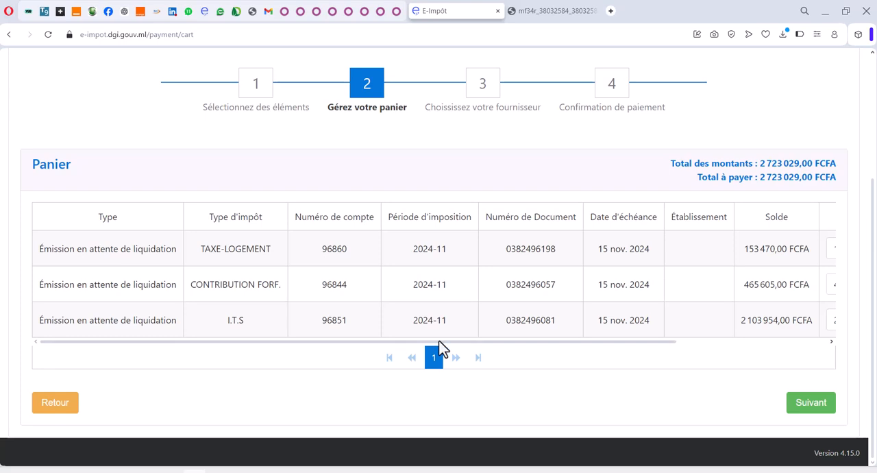
left_click_drag(439, 341, 642, 319)
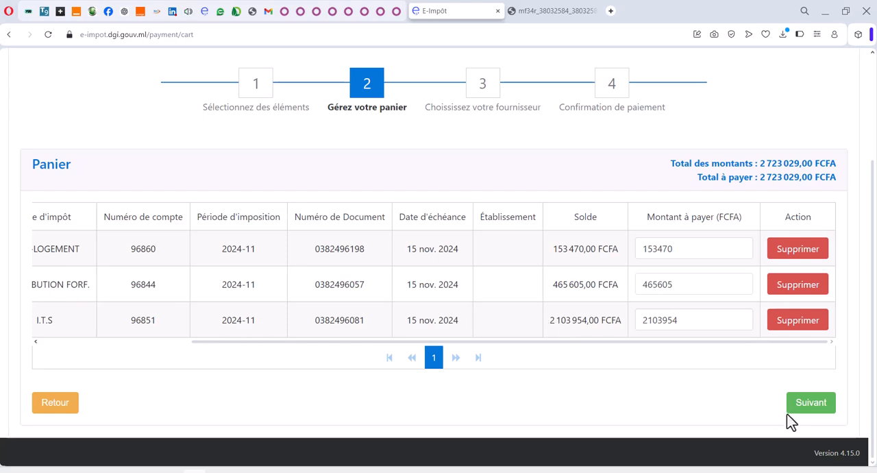
left_click(809, 408)
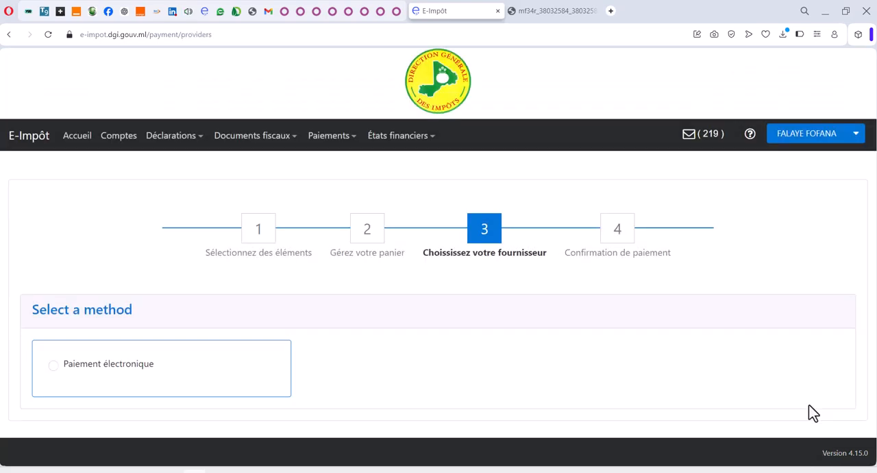
Step: Choose Paiement électronique as the method and the BANQUE SAHELO-SAHARIENNE POUR L'INVESTIS account as the paying bank account
left_click(53, 365)
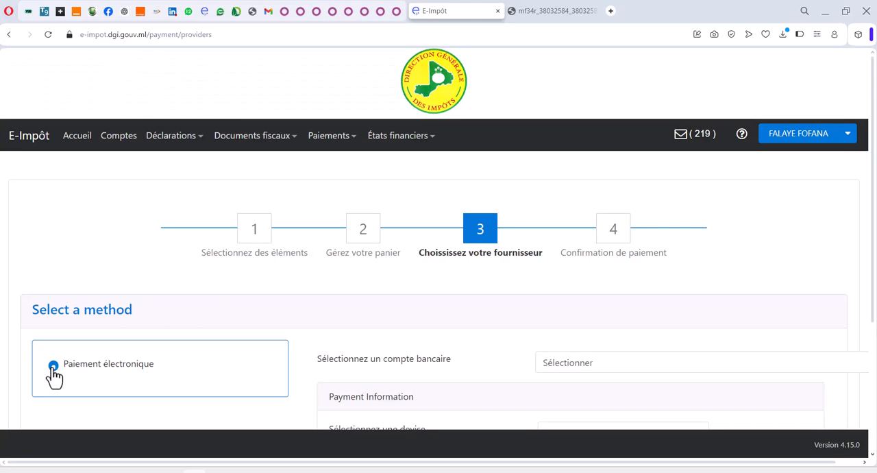
scroll(387, 351, "down", 3)
left_click(573, 196)
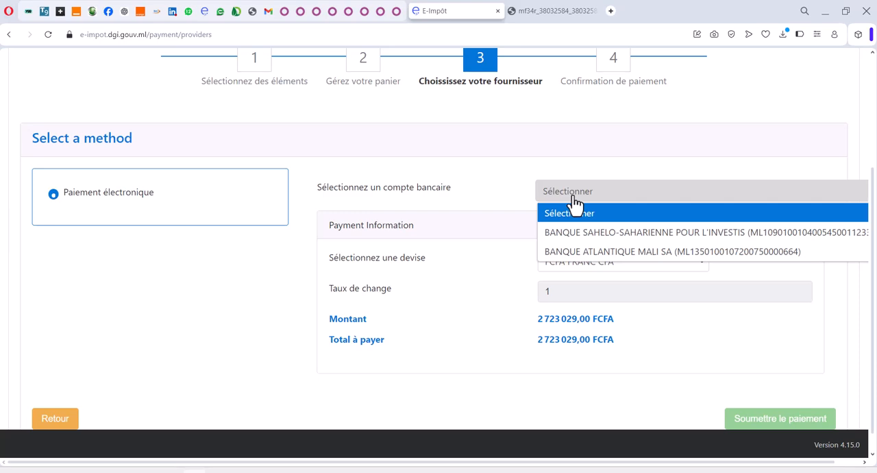
left_click(570, 232)
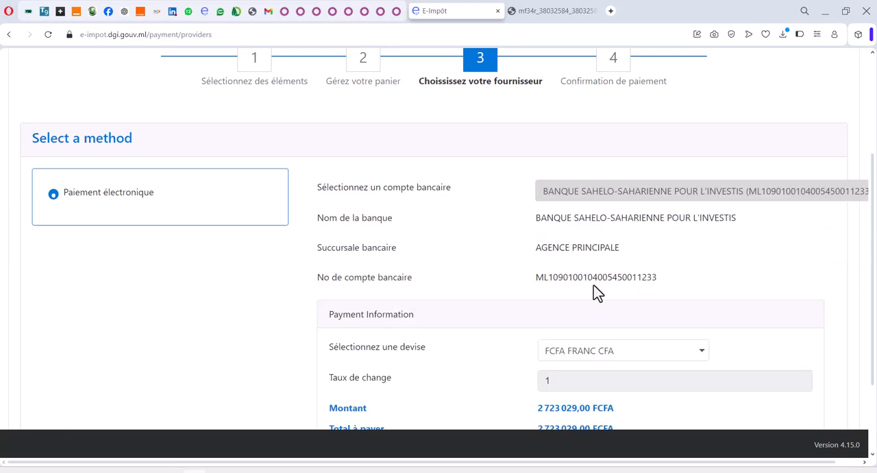
Step: Check the payment amount against the CHARGES FISCALES total in the Etat Global PHARMA+OCT 24 Excel workbook and submit the payment
scroll(597, 294, "down", 2)
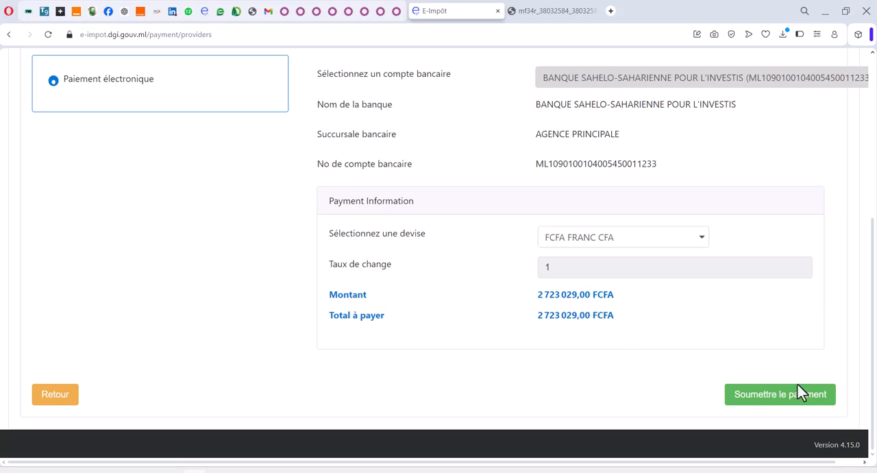
left_click(806, 402)
left_click_drag(537, 295, 614, 302)
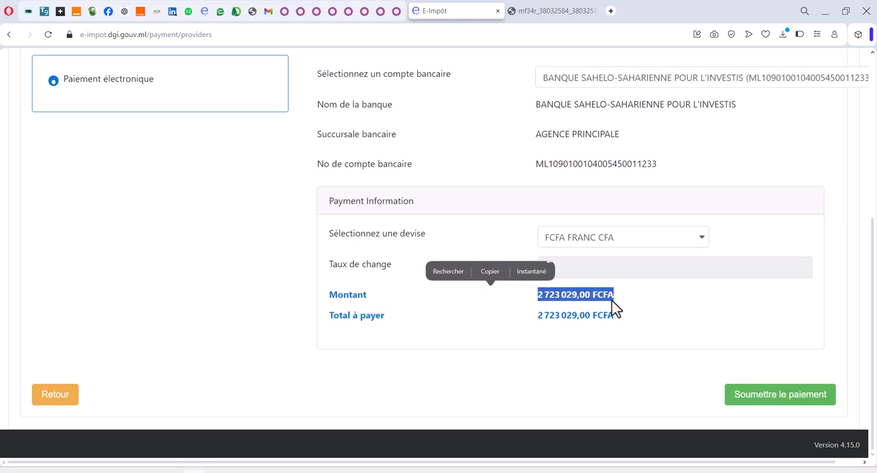
key("alt+Tab")
key("alt+Tab")
key("alt+Tab")
key("alt+Tab")
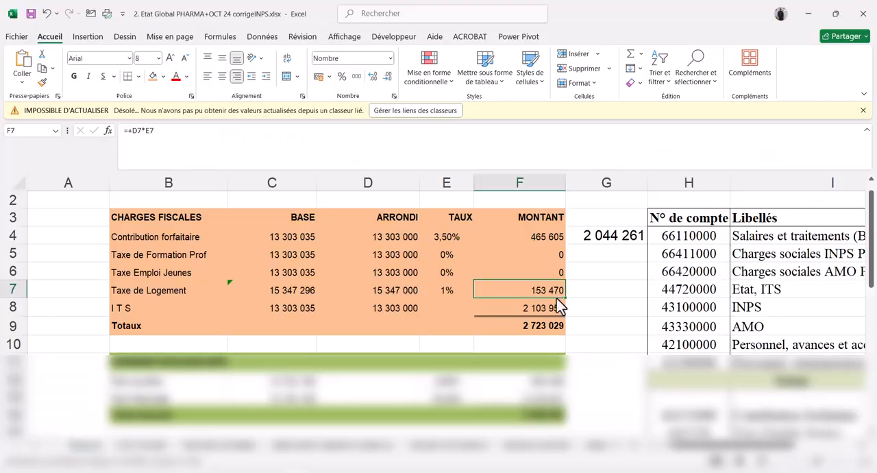
left_click(532, 325)
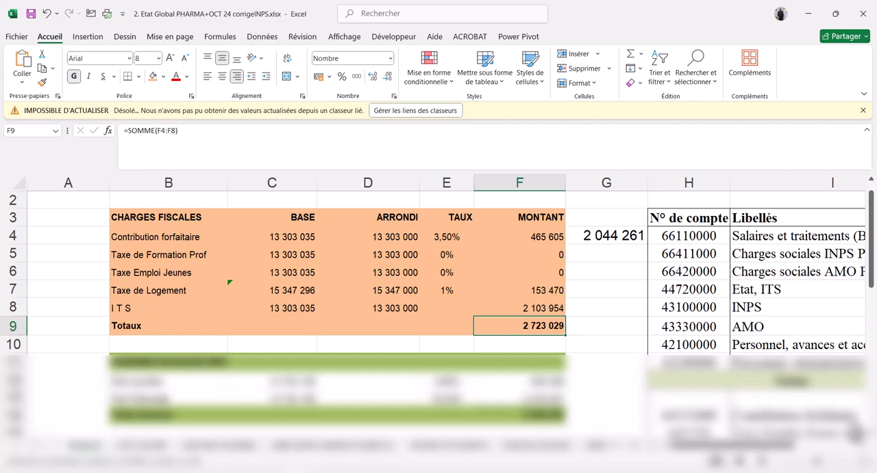
key("alt+Tab")
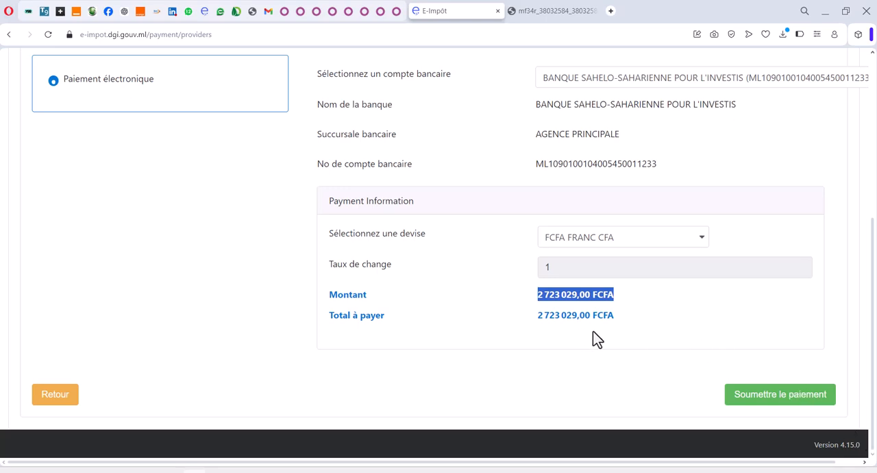
left_click(789, 401)
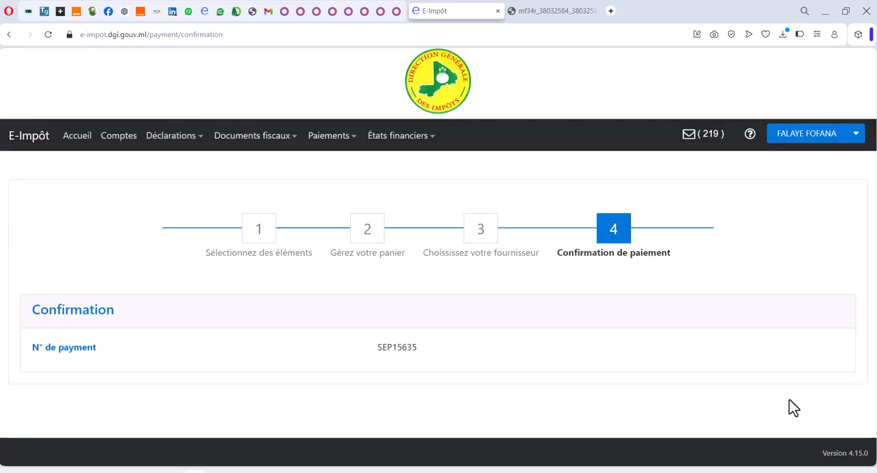